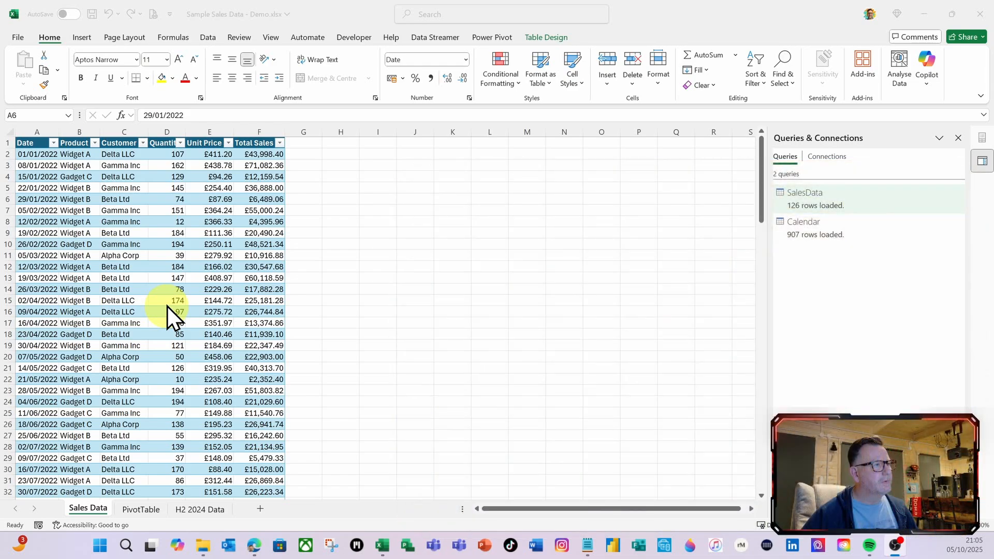
- Rename the Product column header in the sales table to Products
left_click(74, 145)
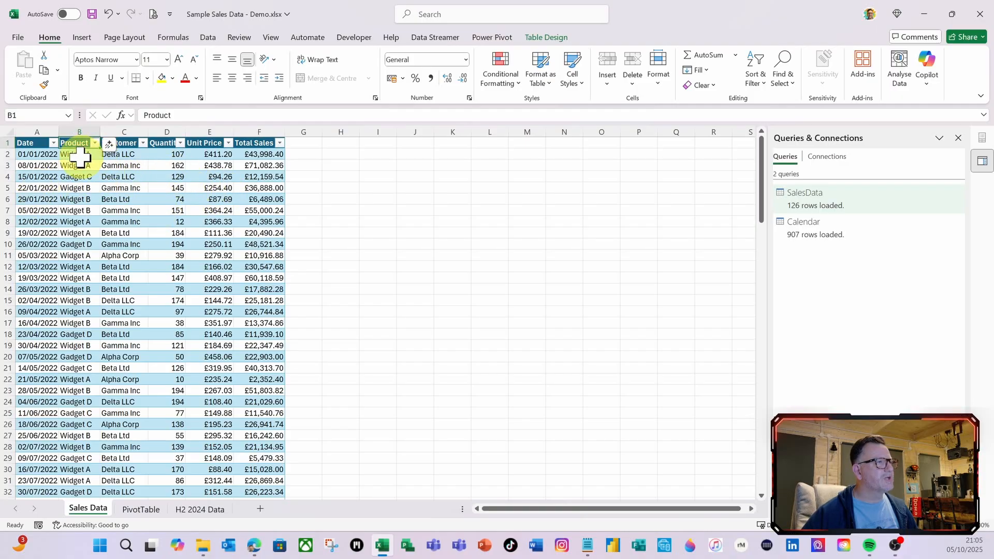
left_click(192, 116)
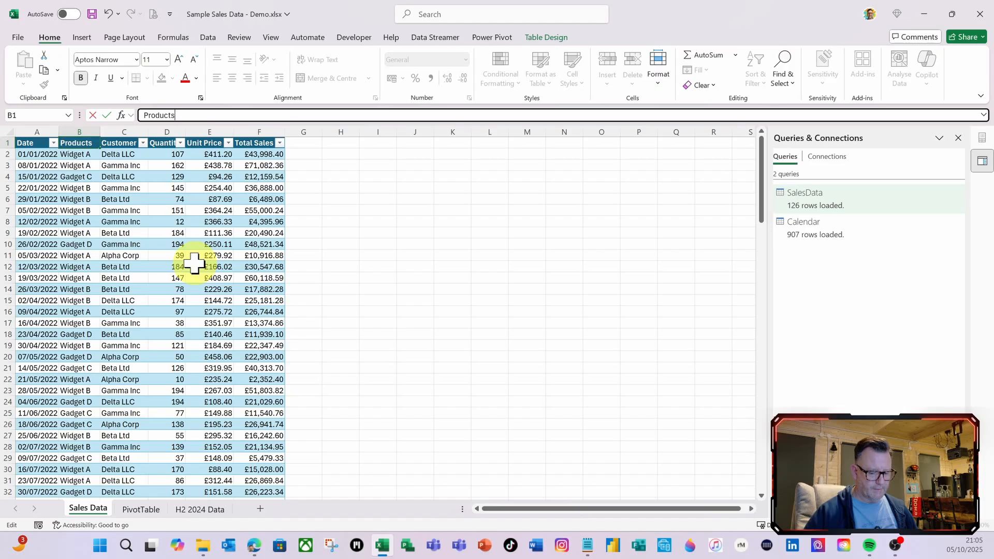
key("Return")
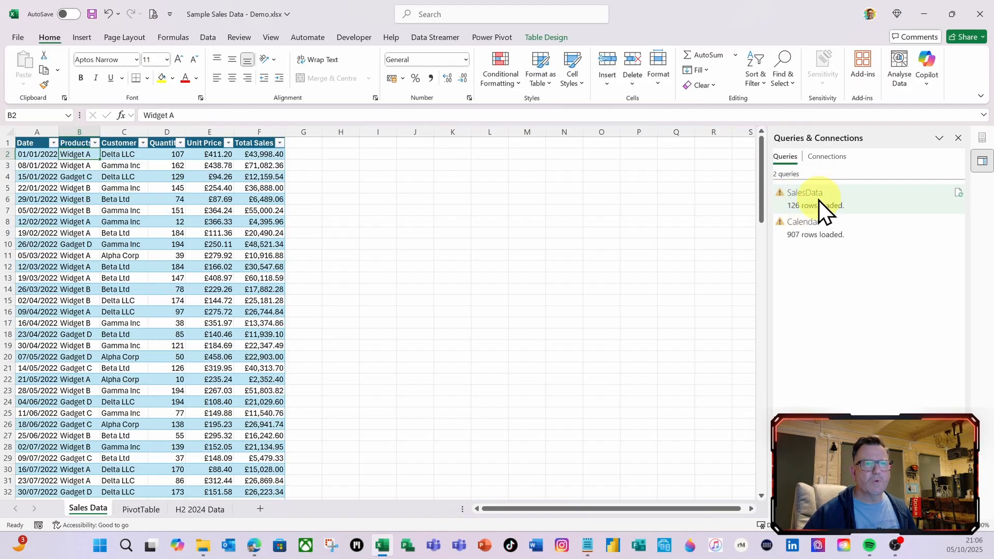
- Open the SalesData query for editing, compare its Source and Changed Type steps, and check the error in the Calendar query
right_click(819, 200)
left_click(843, 229)
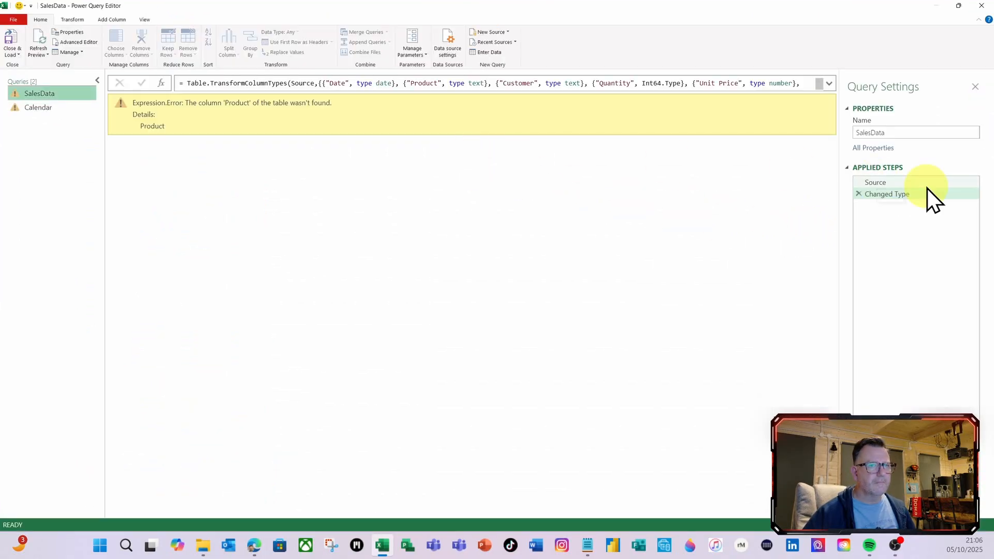
left_click(879, 185)
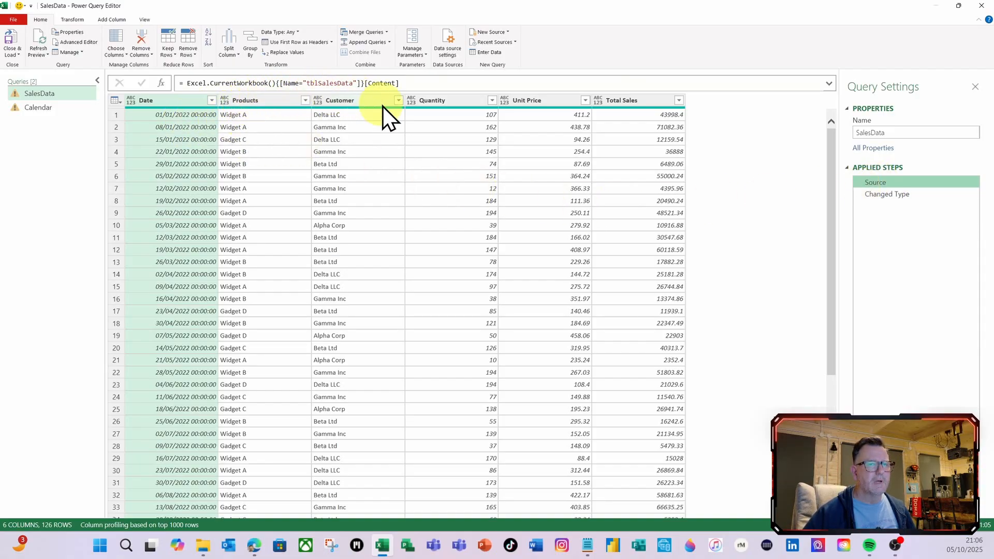
left_click(882, 194)
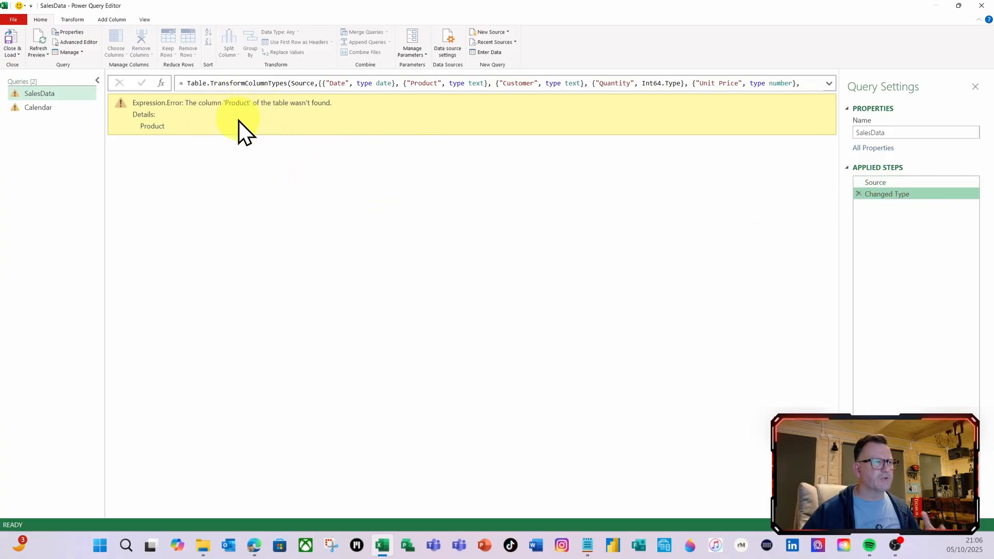
left_click(39, 109)
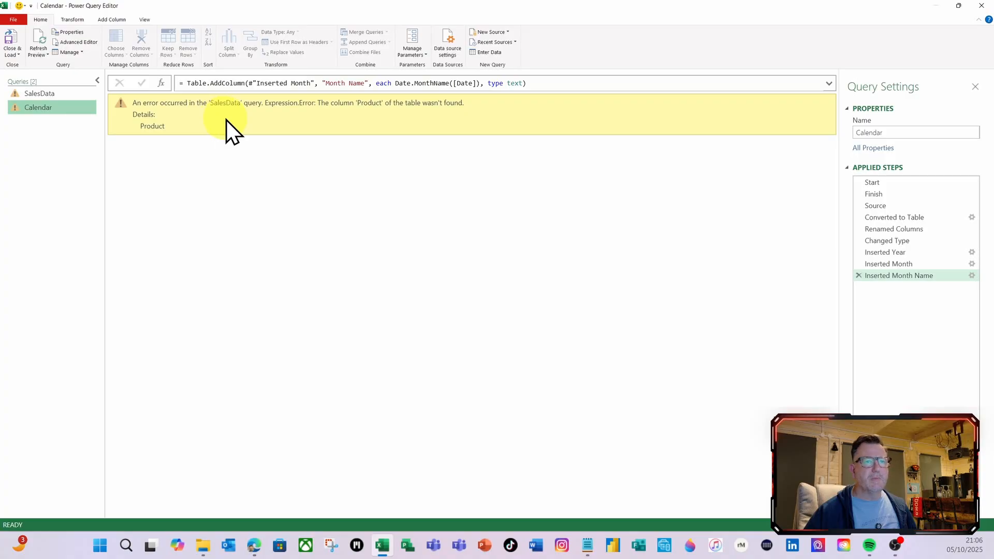
left_click(982, 5)
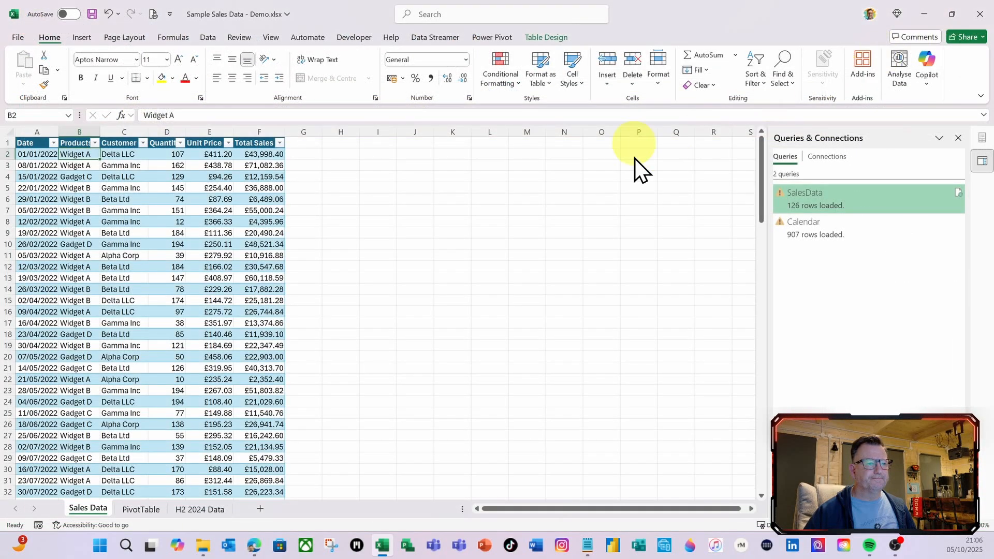
- Restore the Products column header in the sales table to Product
left_click(77, 144)
left_click(189, 115)
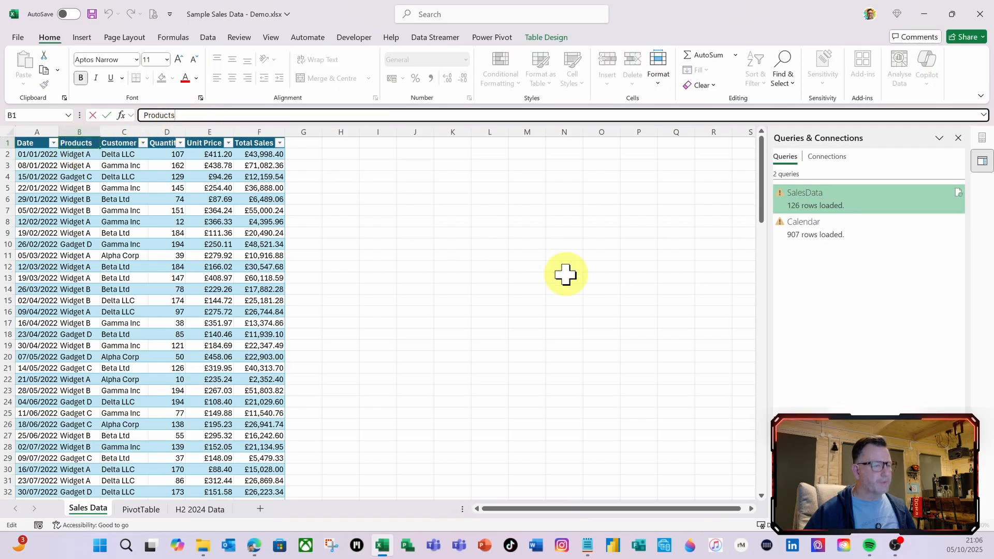
key("BackSpace")
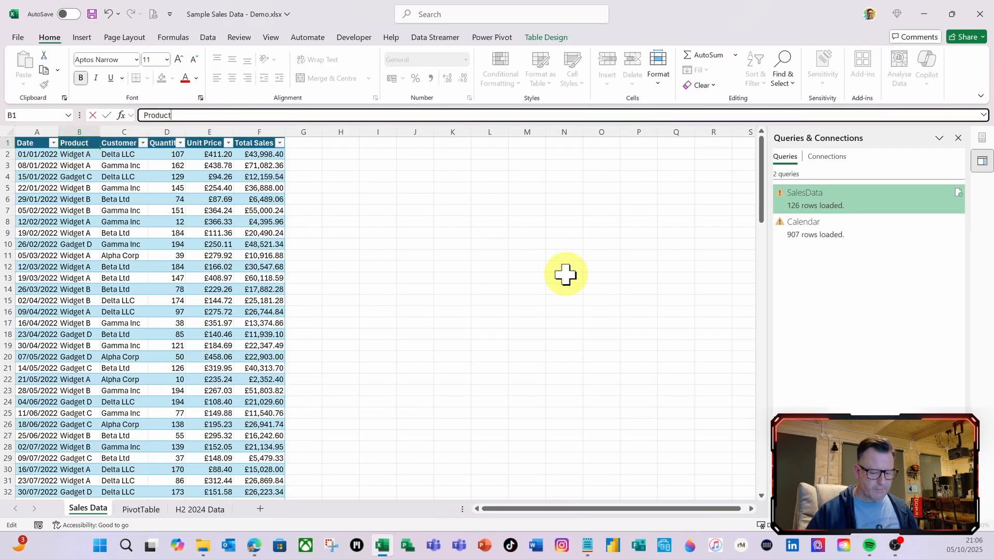
key("Return")
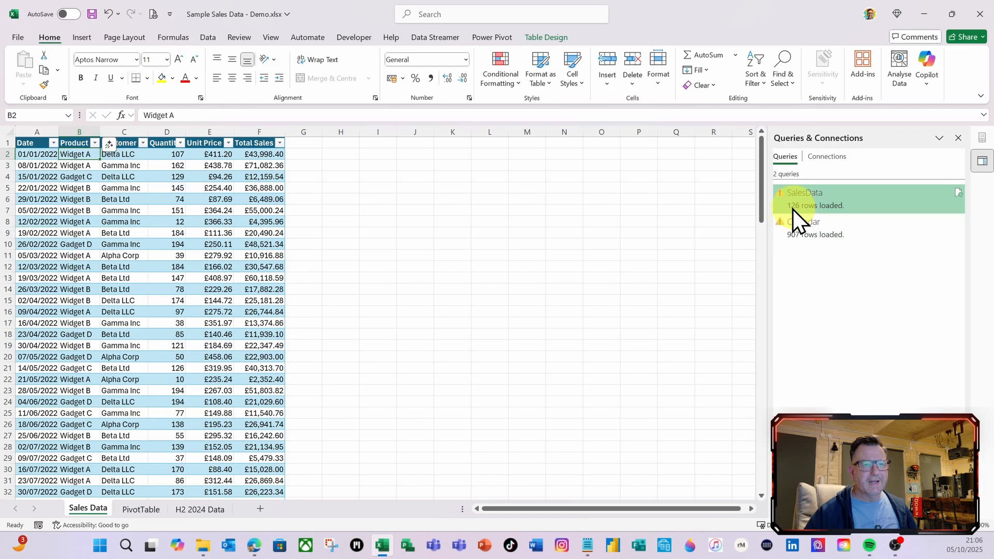
- Open the SalesData query for editing and insert a new step directly after Source
mouse_move(816, 207)
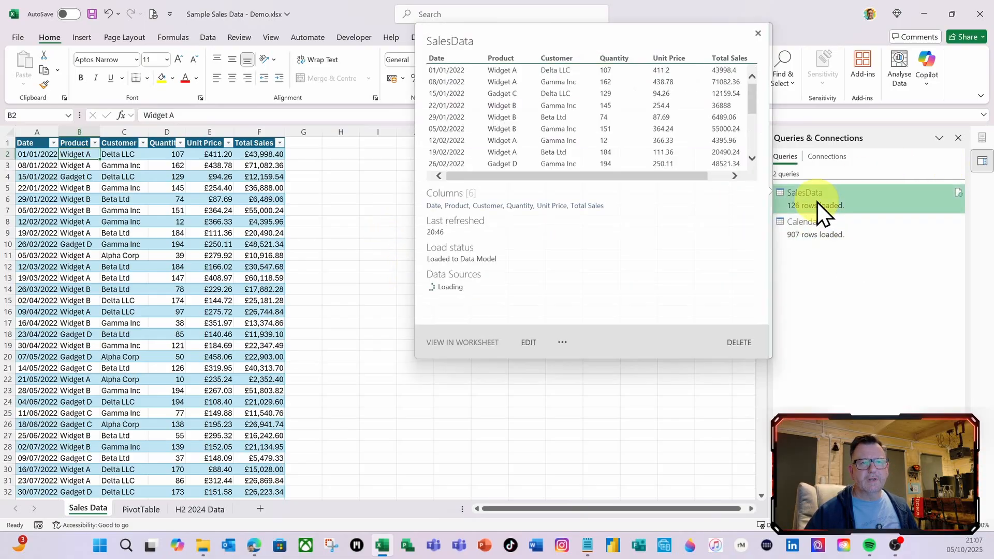
right_click(817, 202)
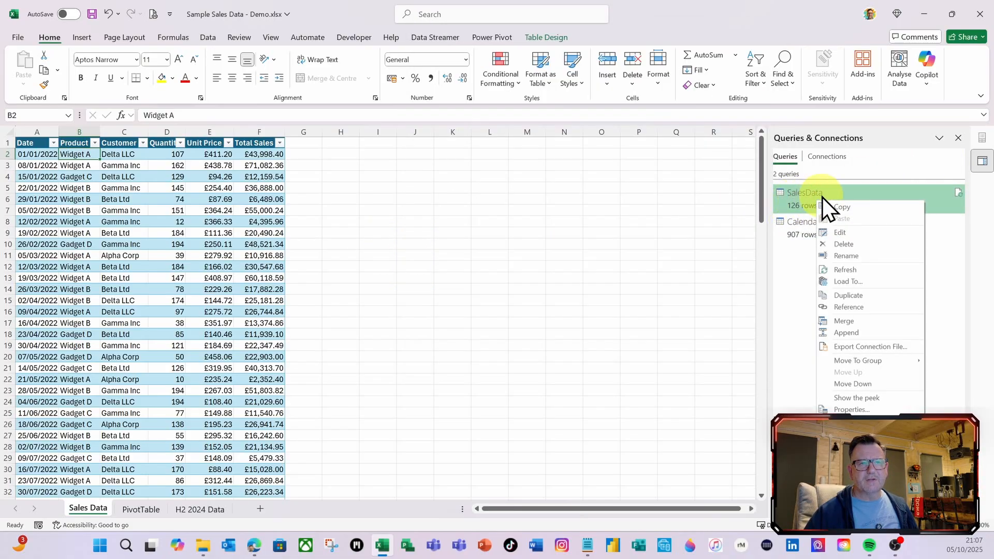
left_click(840, 232)
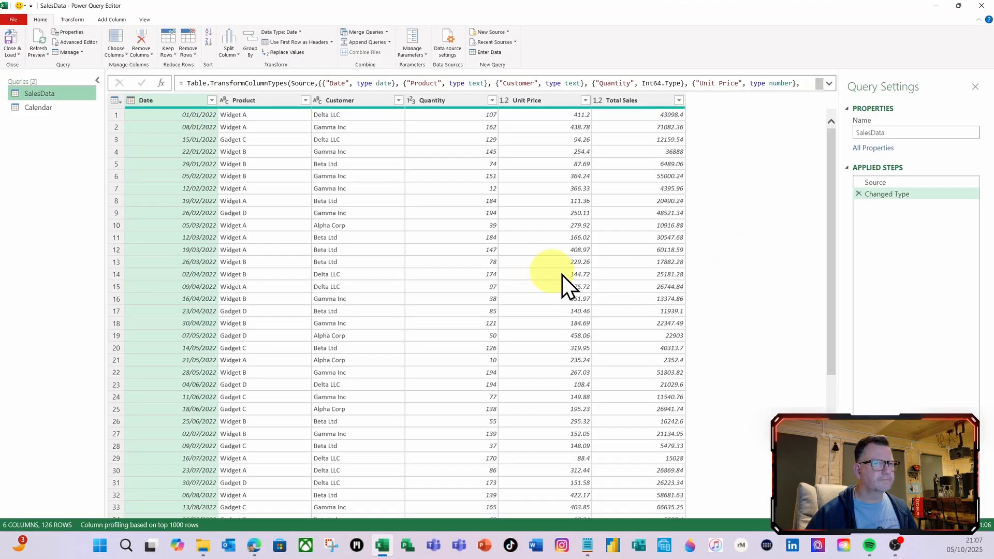
left_click(877, 182)
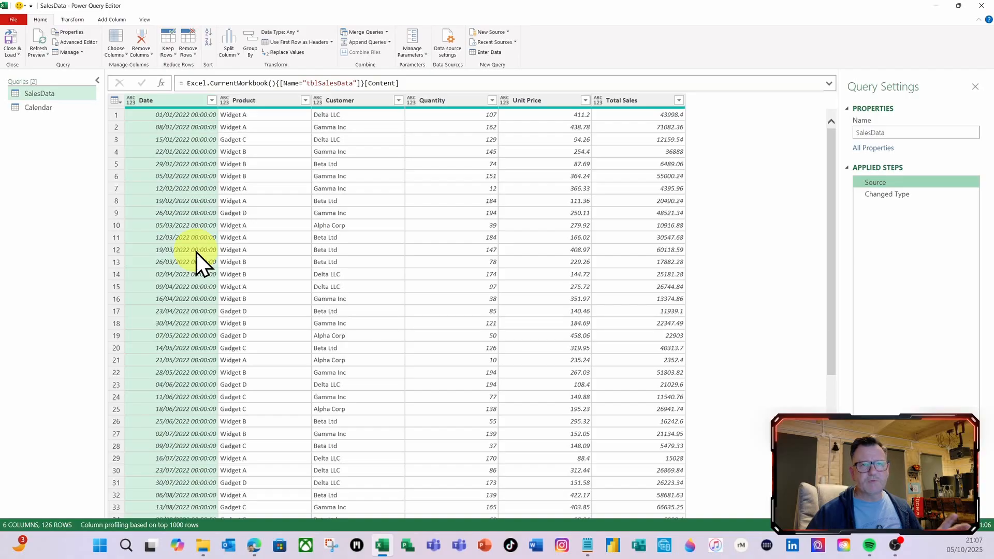
right_click(876, 183)
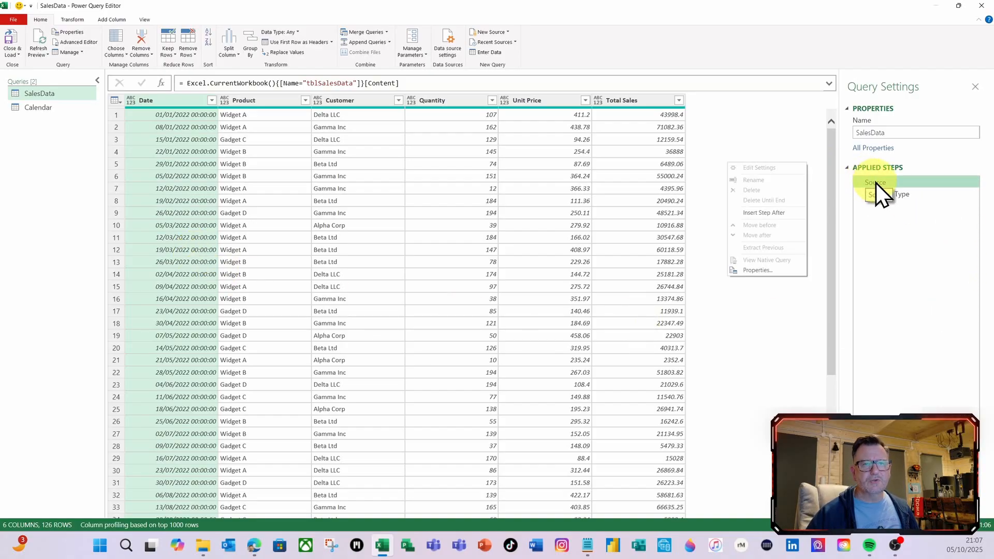
left_click(750, 214)
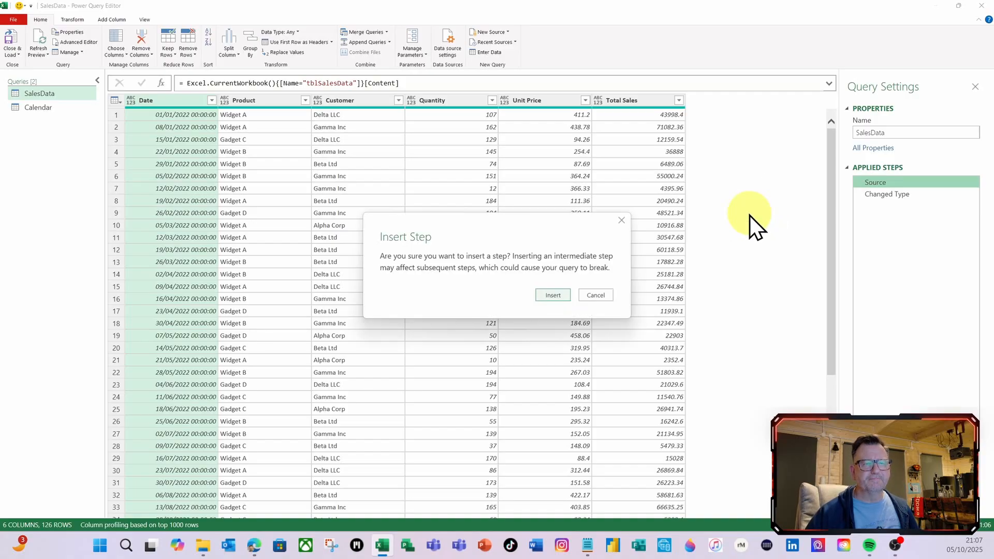
left_click(563, 297)
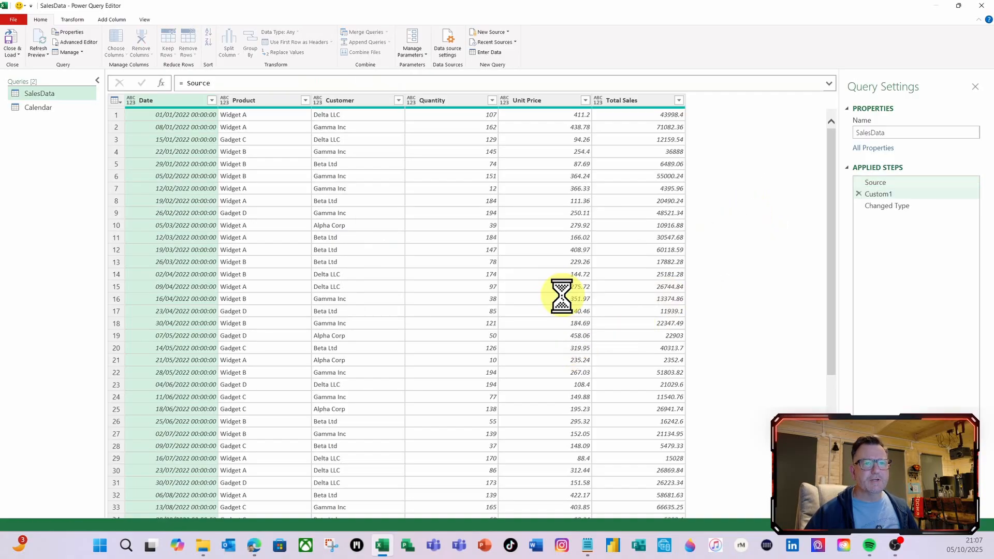
- Rename the inserted custom step as Dynamic Columns
right_click(885, 195)
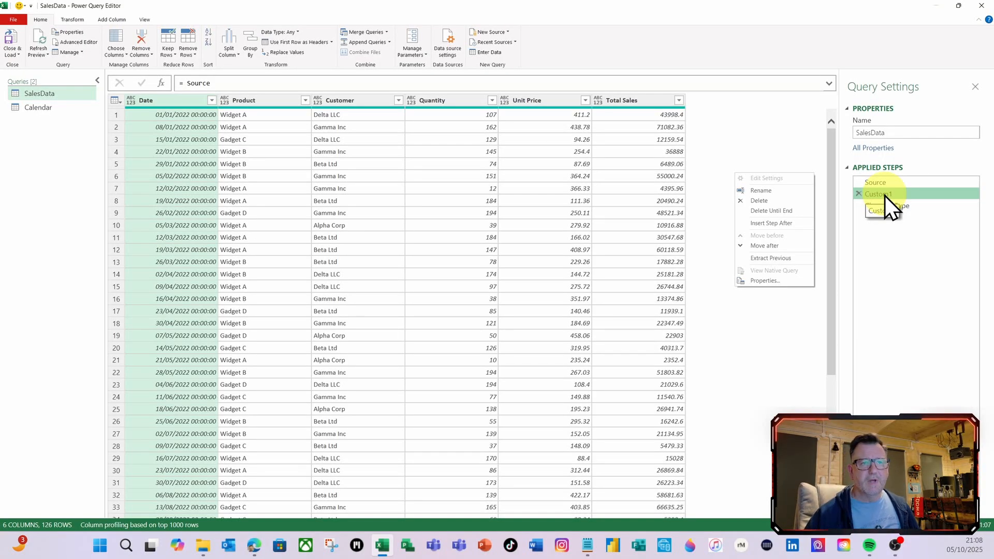
left_click(776, 192)
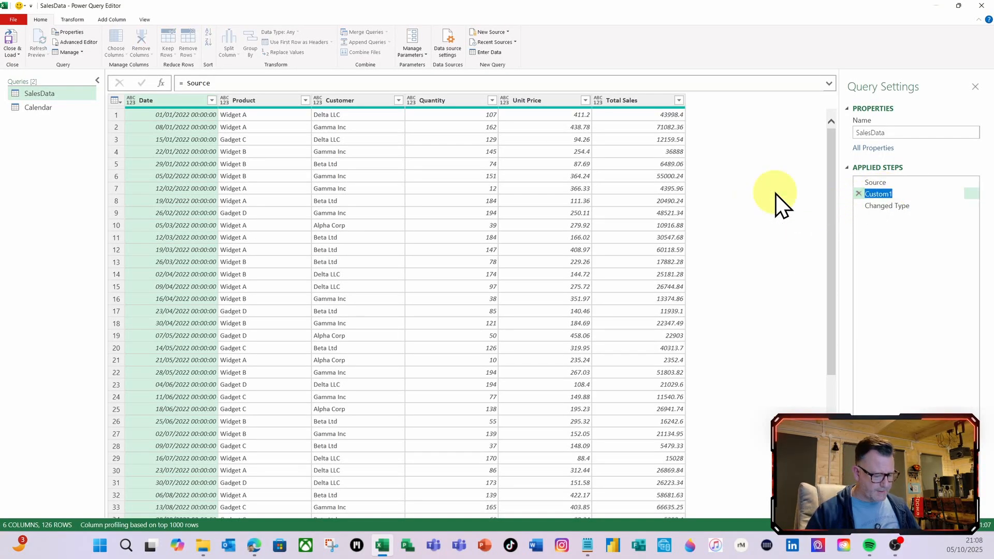
type("Dynami")
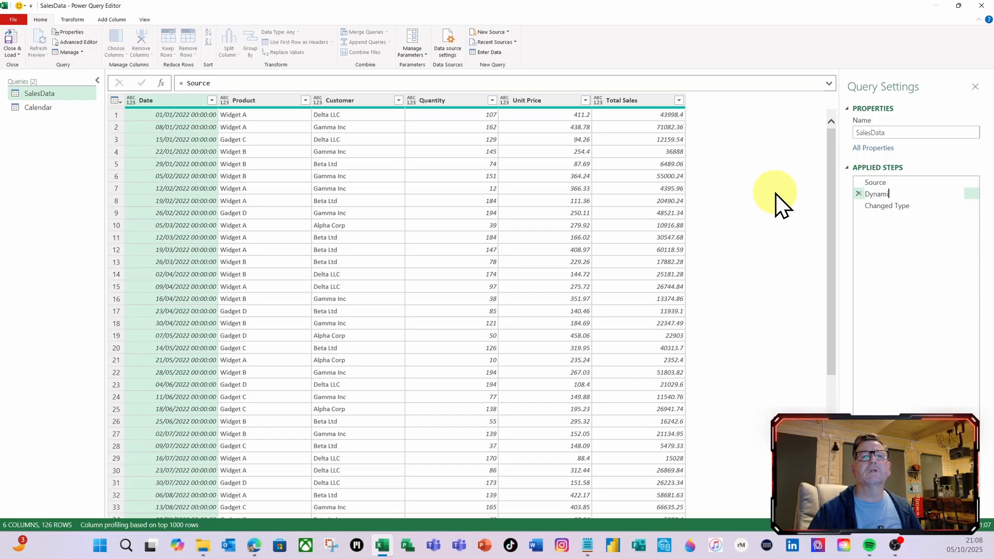
type("c Columns")
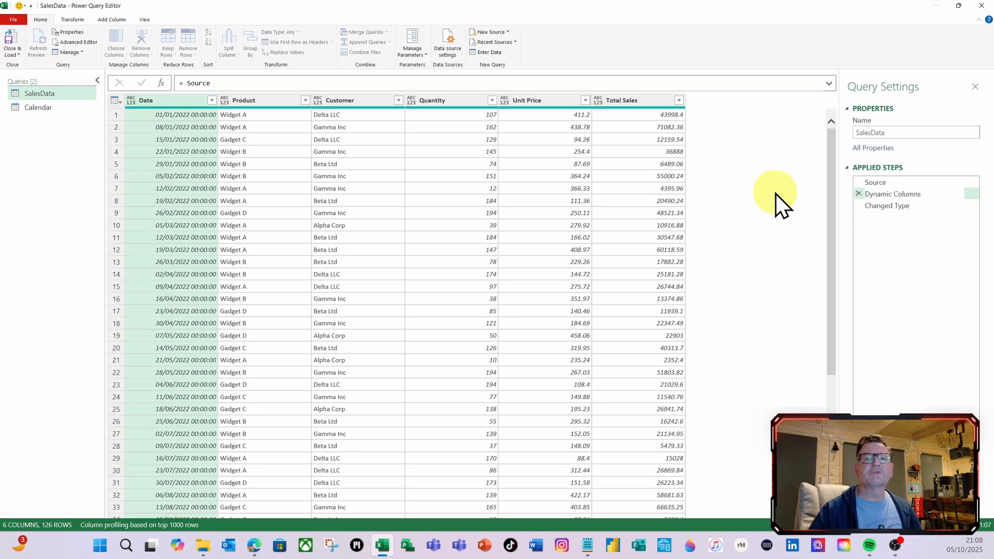
key("Return")
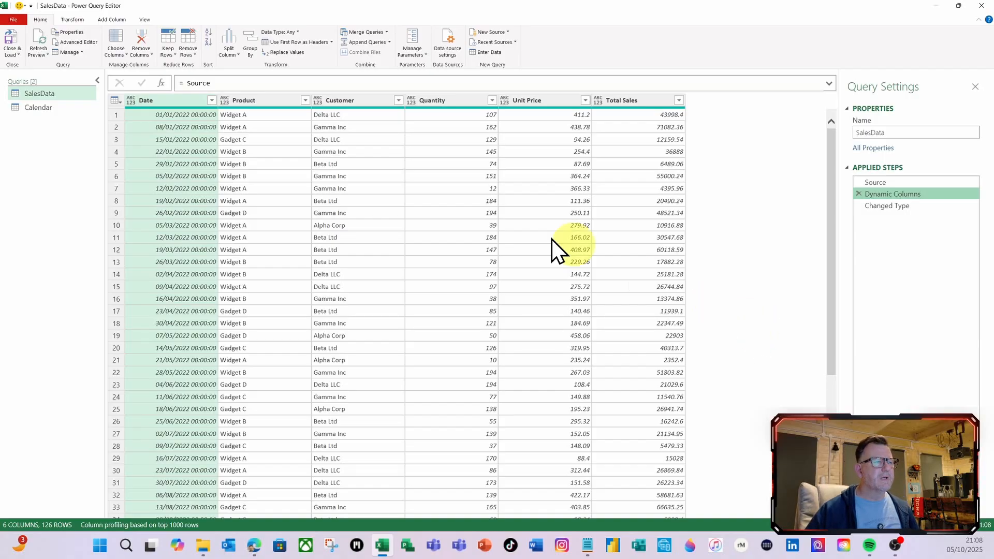
- Expand the formula of the Dynamic Columns step and clear its Source reference, keeping only the equals sign
left_click(829, 84)
left_click(227, 89)
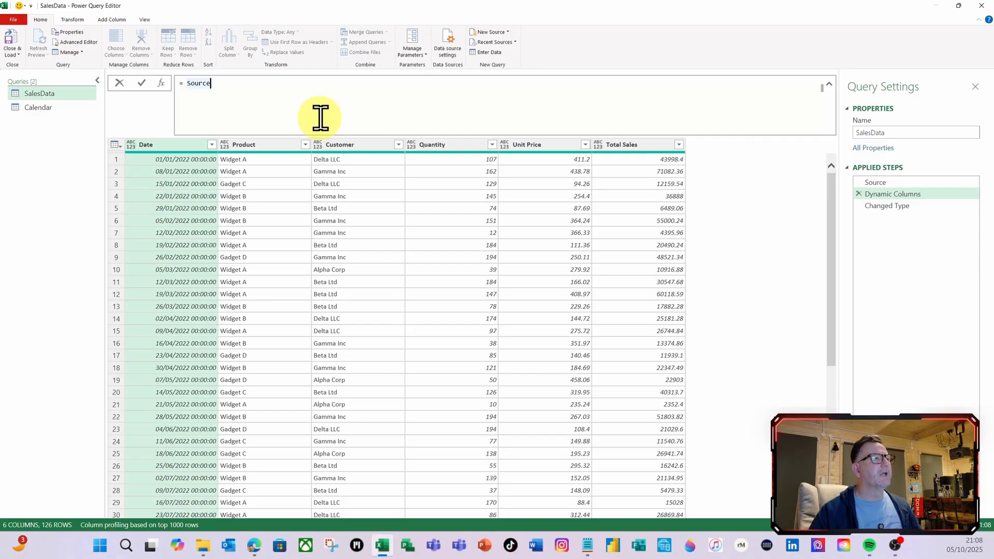
key("BackSpace")
key("BackSpace")
key("BackSpace")
key("BackSpace")
key("BackSpace")
key("BackSpace")
key("BackSpace")
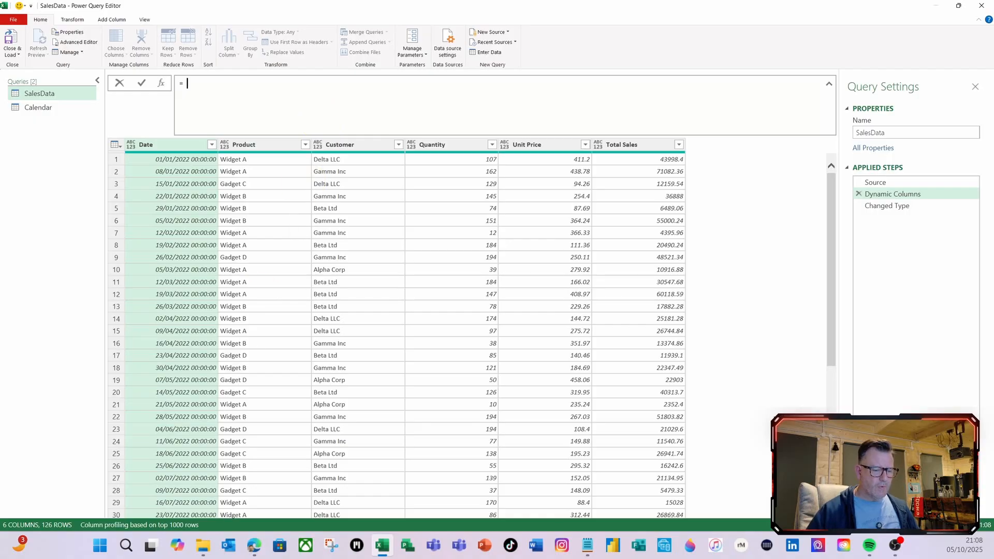
key("alt+Tab")
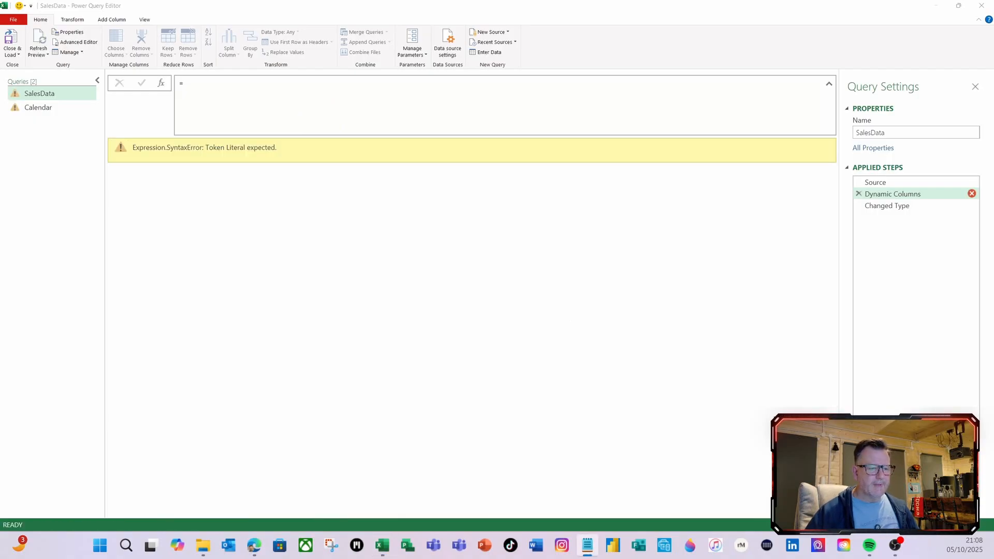
left_click(219, 82)
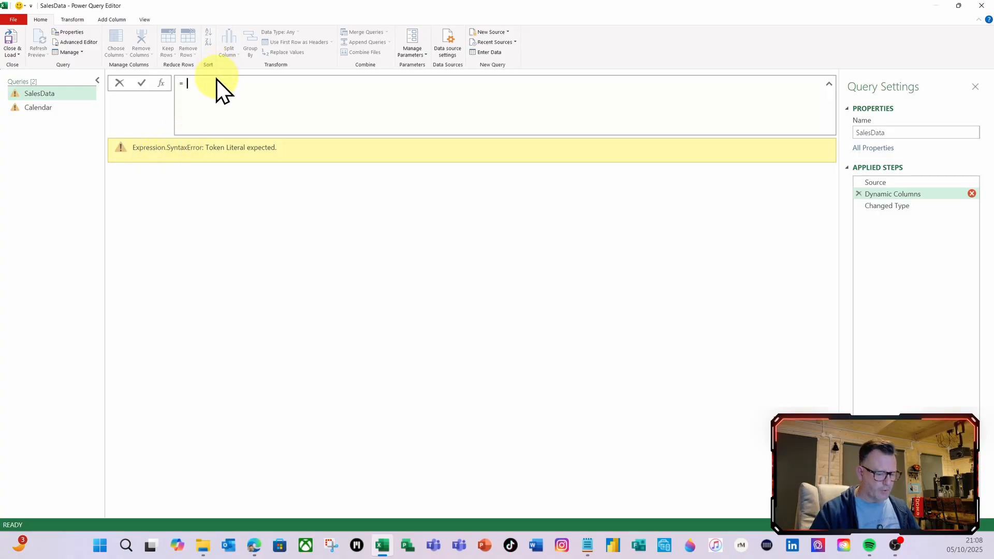
- Enter Table.RenameColumns in the Dynamic Columns formula with Source as its table argument, followed by a comma for the renames argument
type("table")
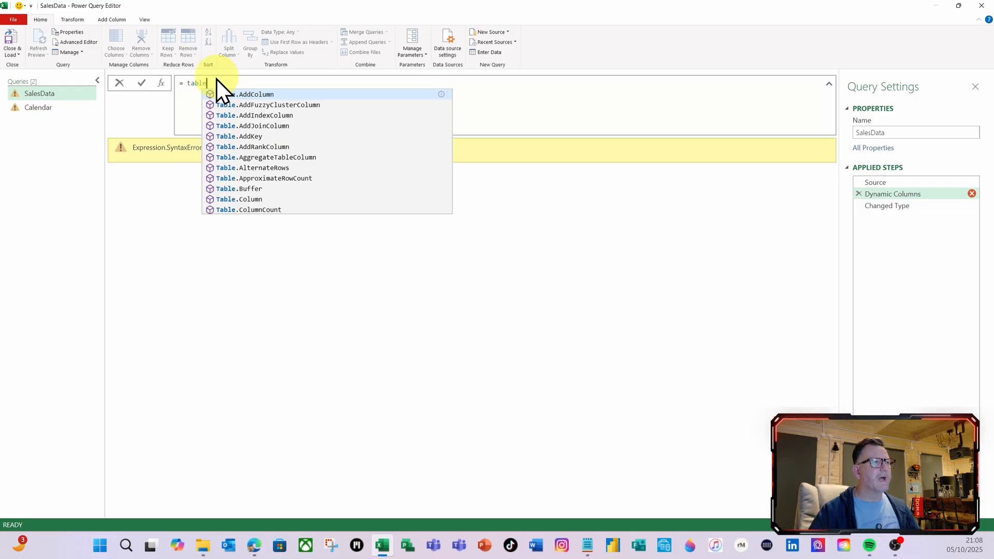
type("r")
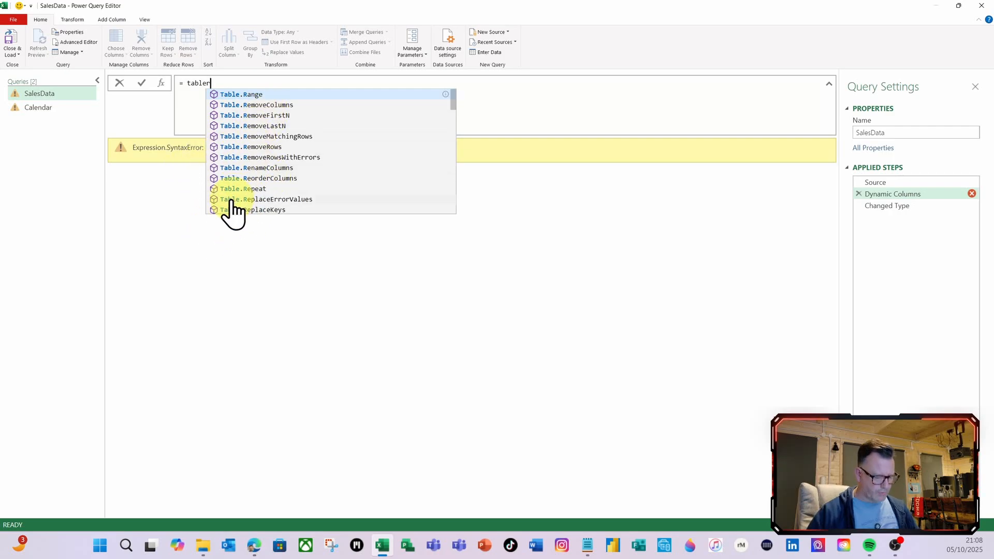
type("en")
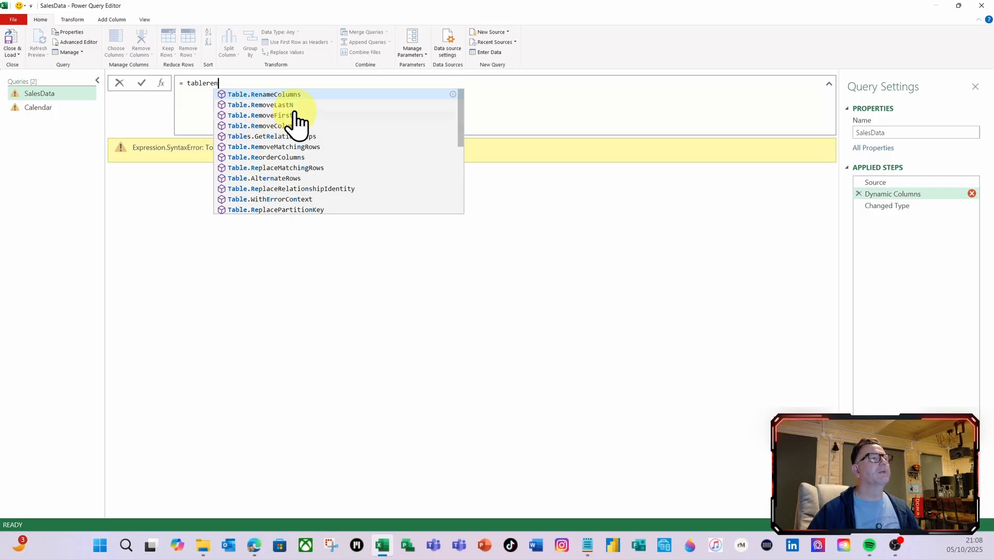
left_click(284, 95)
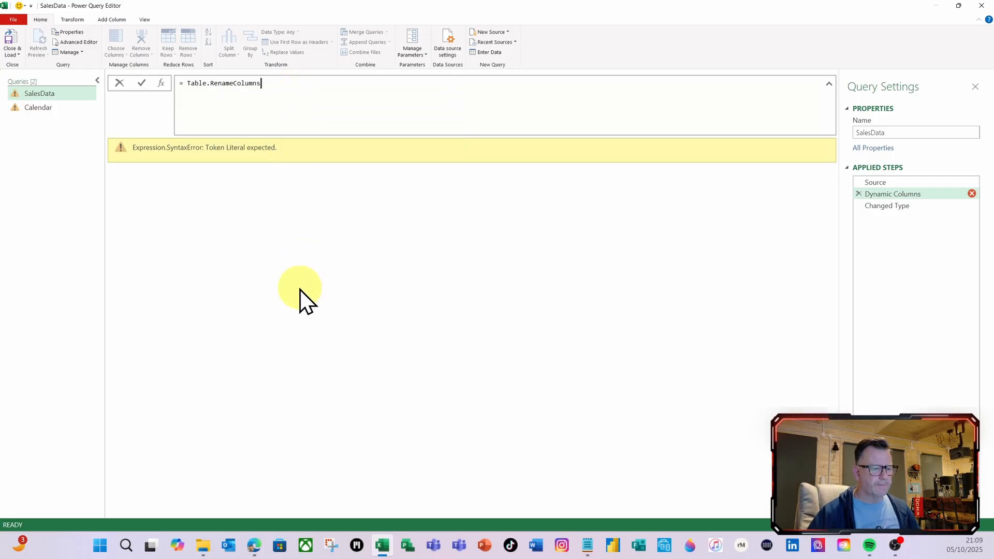
type("(")
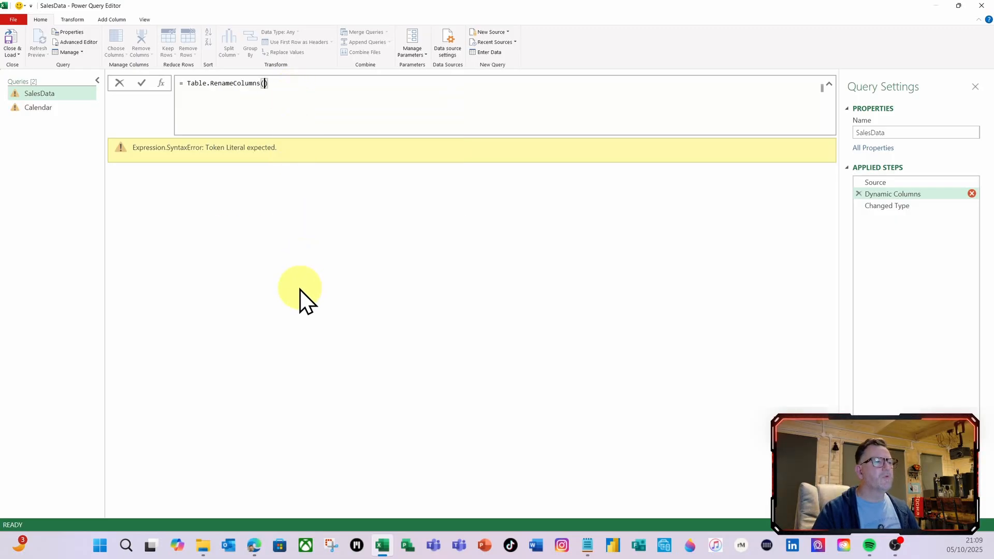
type("sou")
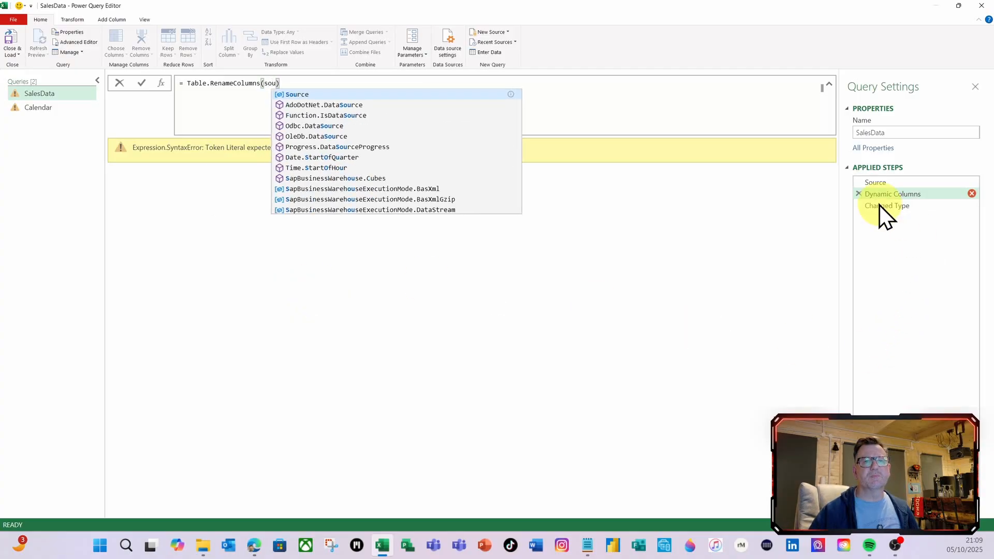
left_click(301, 97)
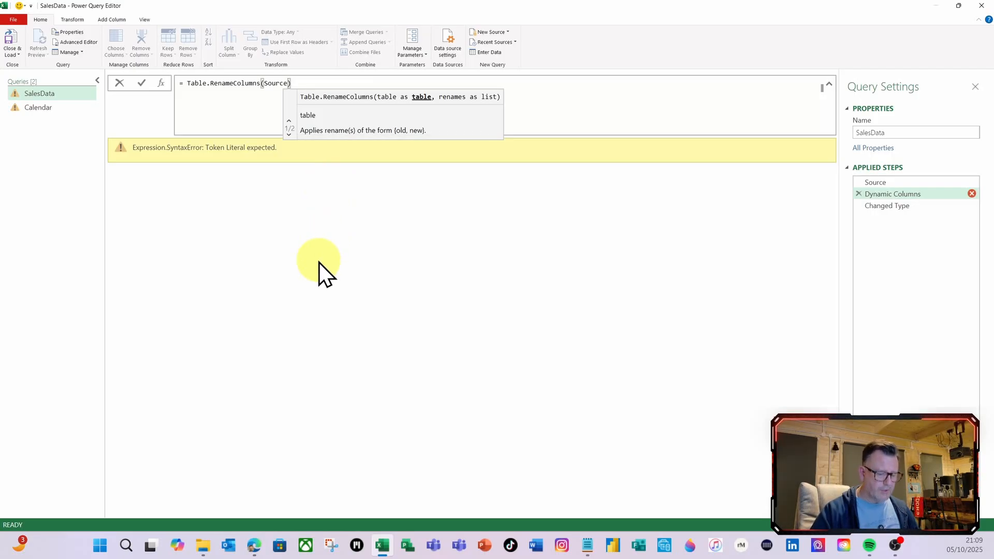
type(",")
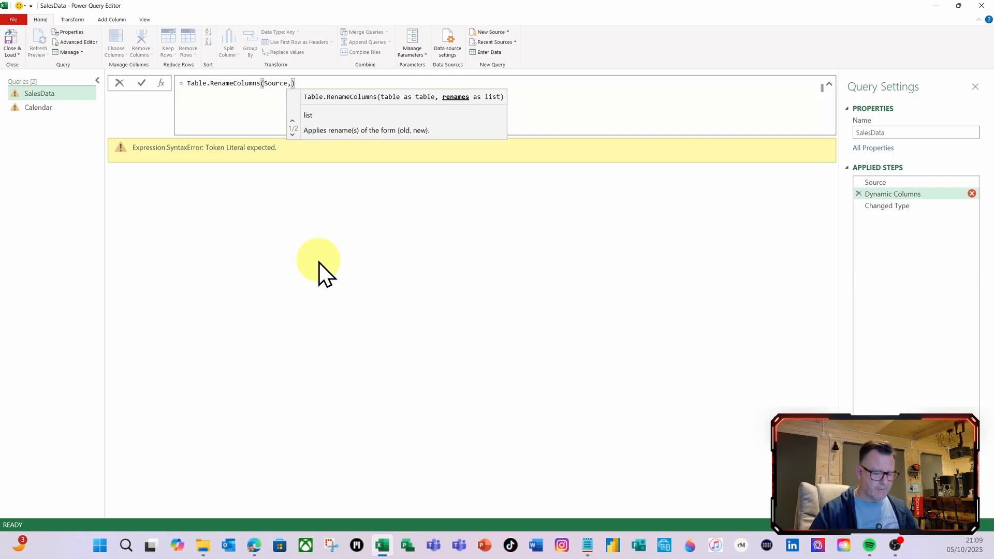
- Add a sample rename list in curly braces after Source, pairing "Date" with "Dates"
type("{")
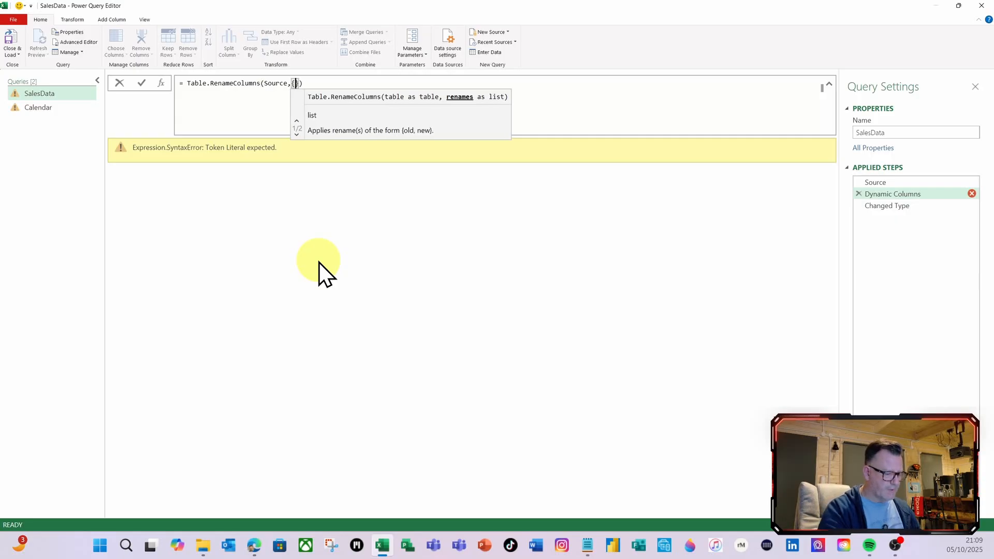
type("\"")
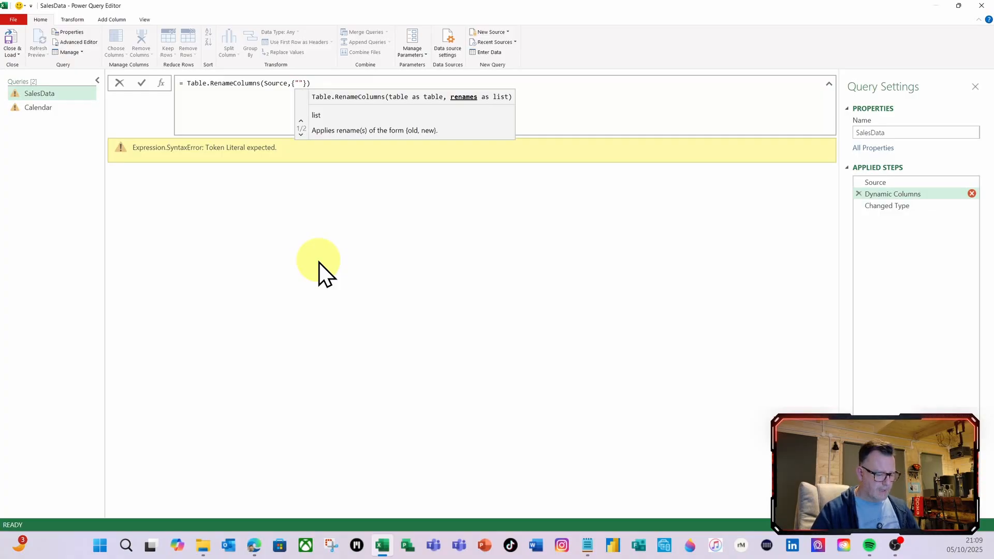
type("Date")
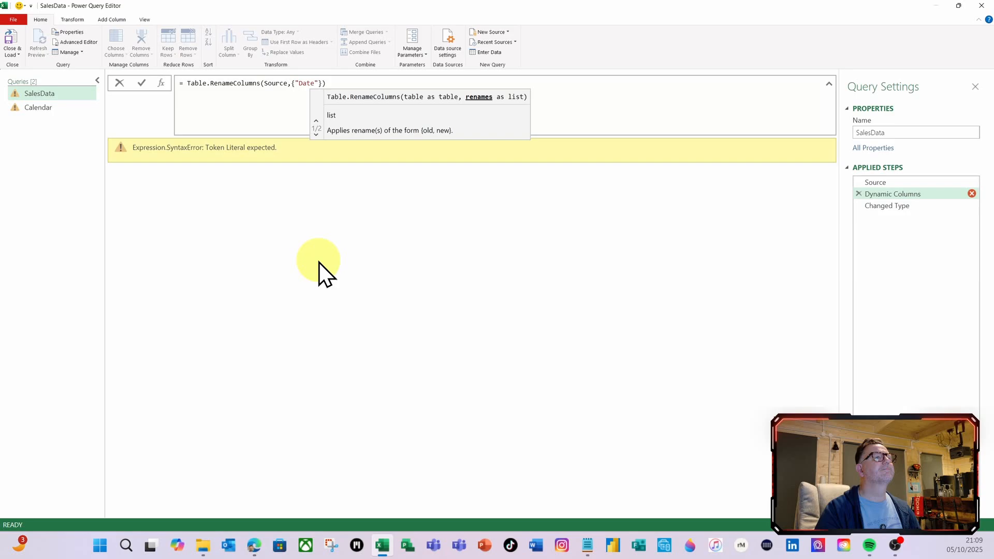
type("\"")
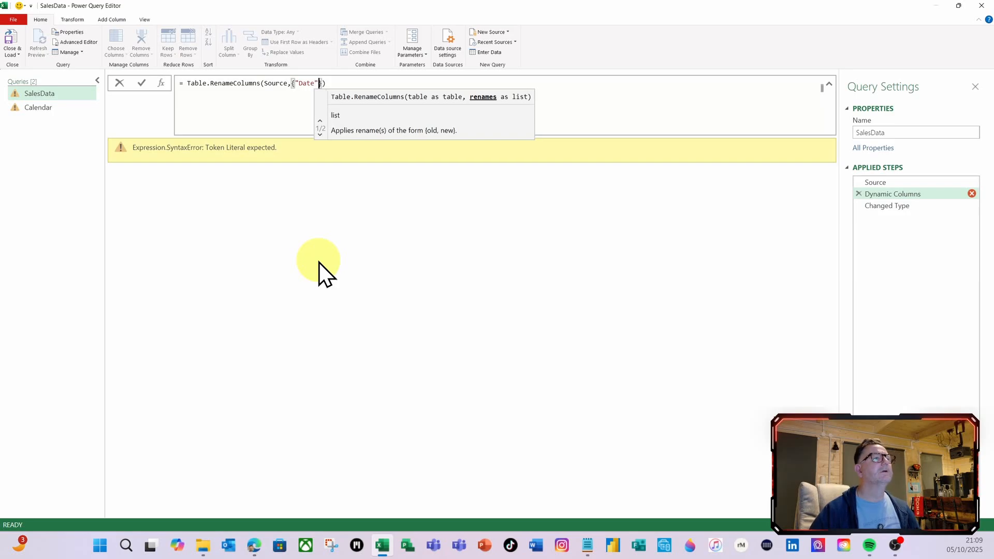
type(",")
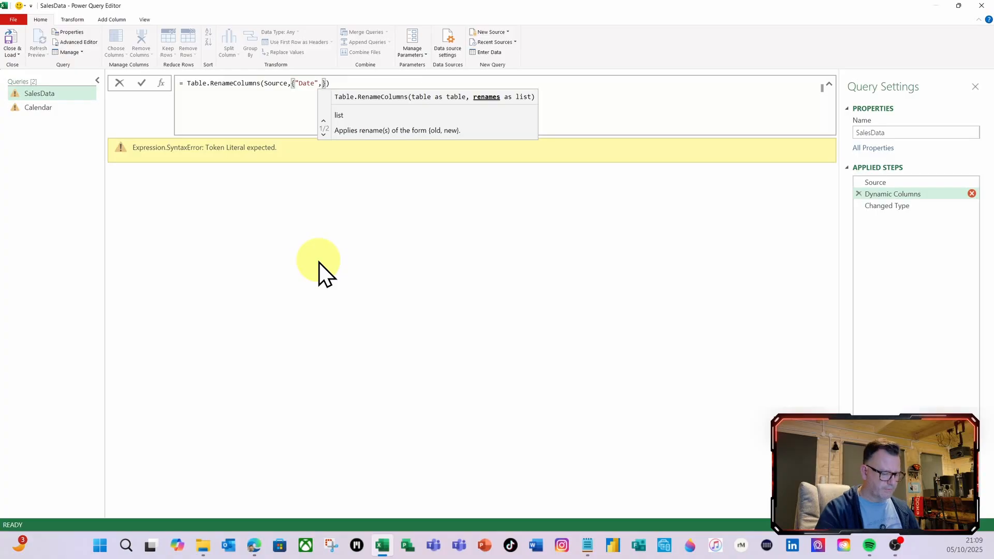
type("\"Dates")
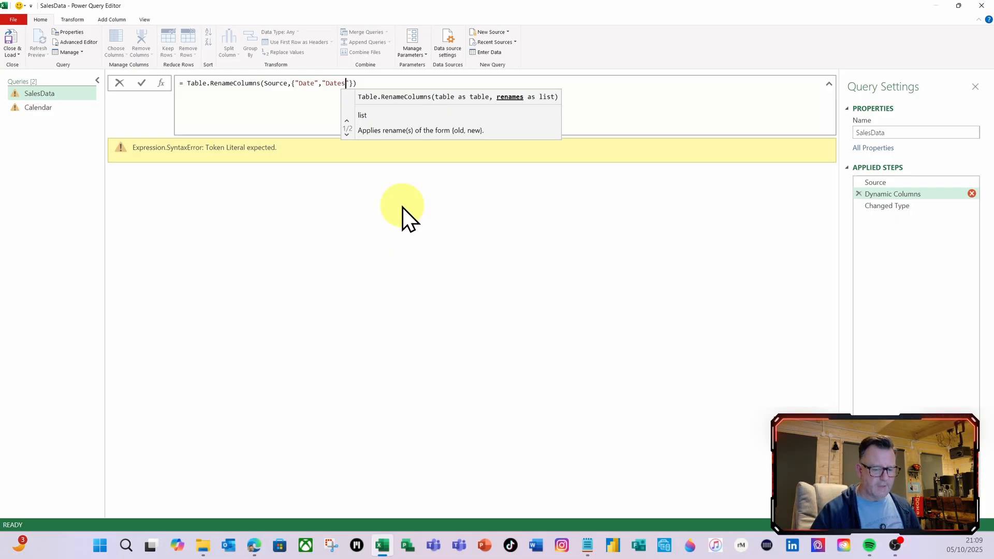
- Clear the "Date","Dates" pair from the renames argument, leaving only the empty curly braces
key("BackSpace")
key("BackSpace")
key("BackSpace")
key("BackSpace")
key("BackSpace")
key("BackSpace")
key("BackSpace")
key("BackSpace")
key("BackSpace")
key("BackSpace")
key("BackSpace")
key("BackSpace")
key("BackSpace")
key("BackSpace")
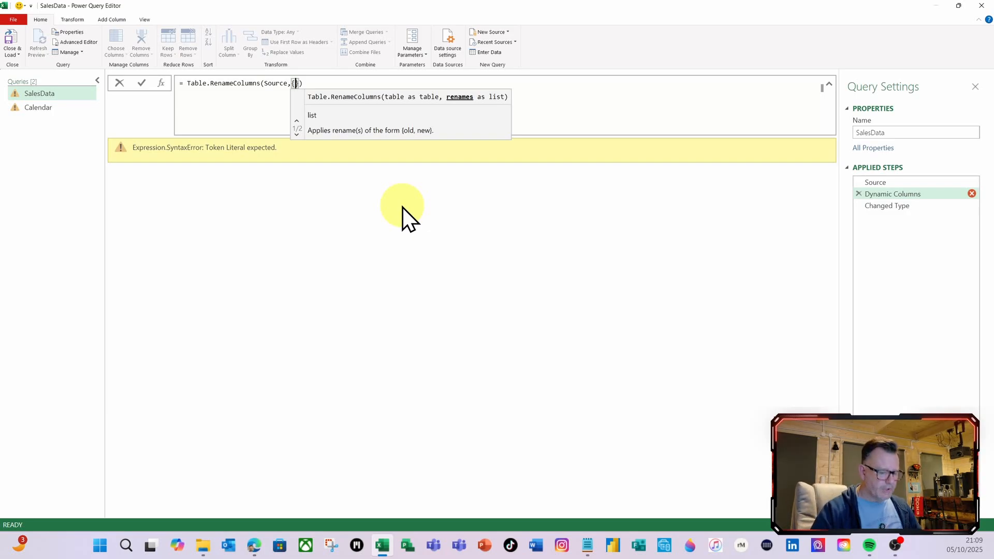
type("tab")
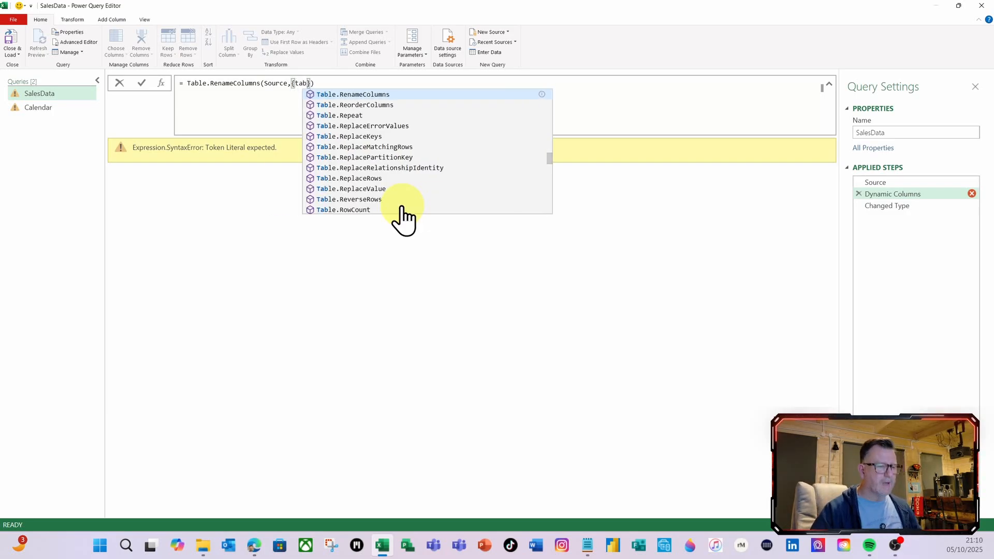
key("BackSpace")
key("BackSpace")
key("BackSpace")
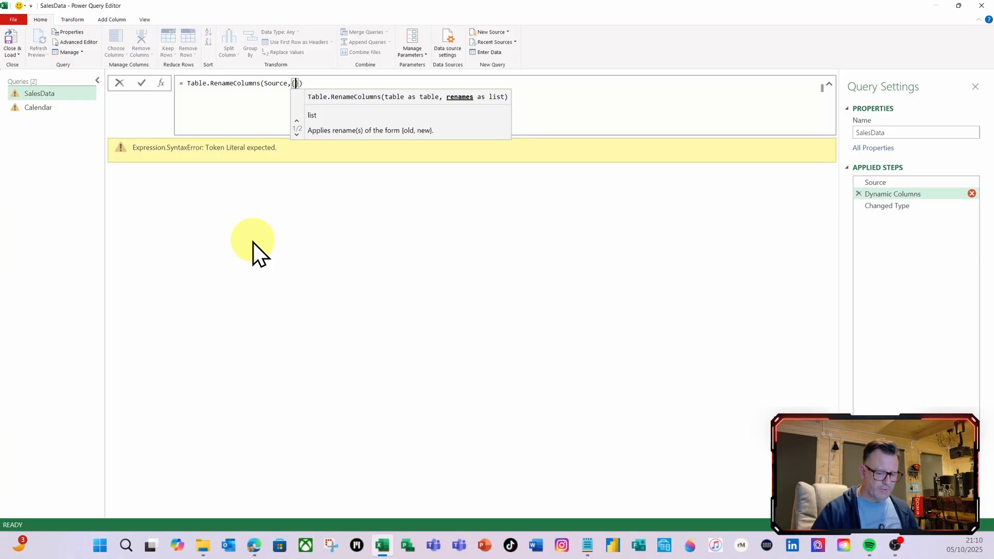
- Write a sample nested rename list inside the braces with the pair {"Orig","New"} and a second list starting with "Orig"
type("{")
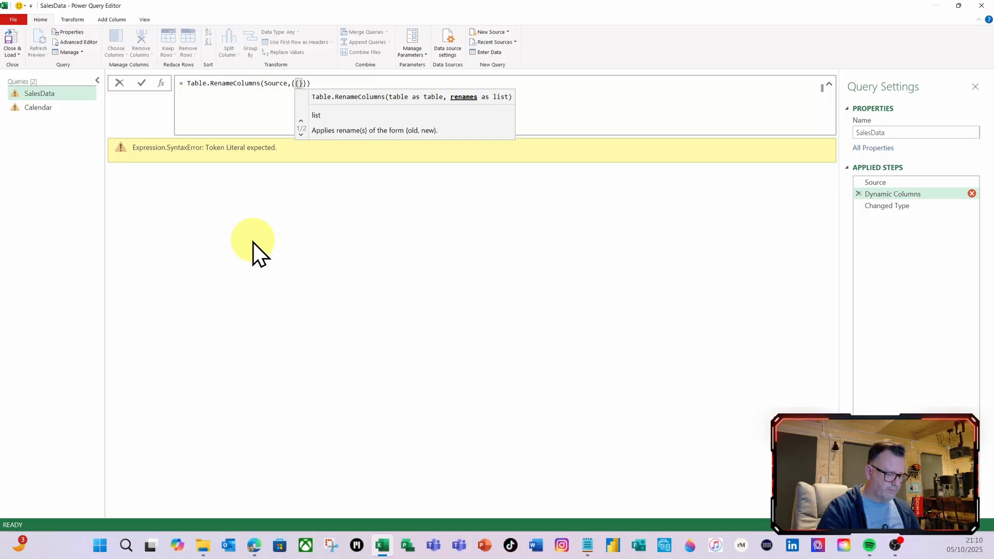
type("\"Orig")
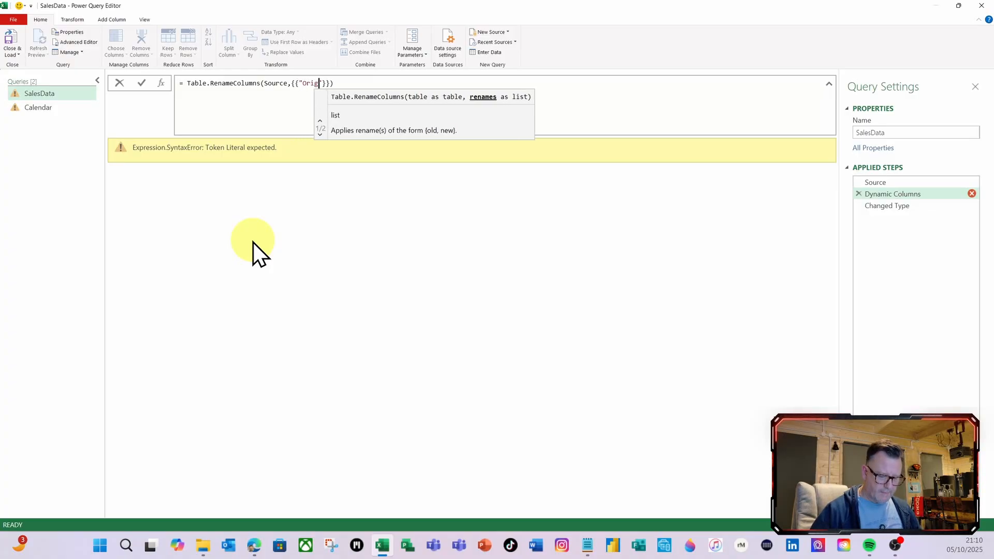
type("\",")
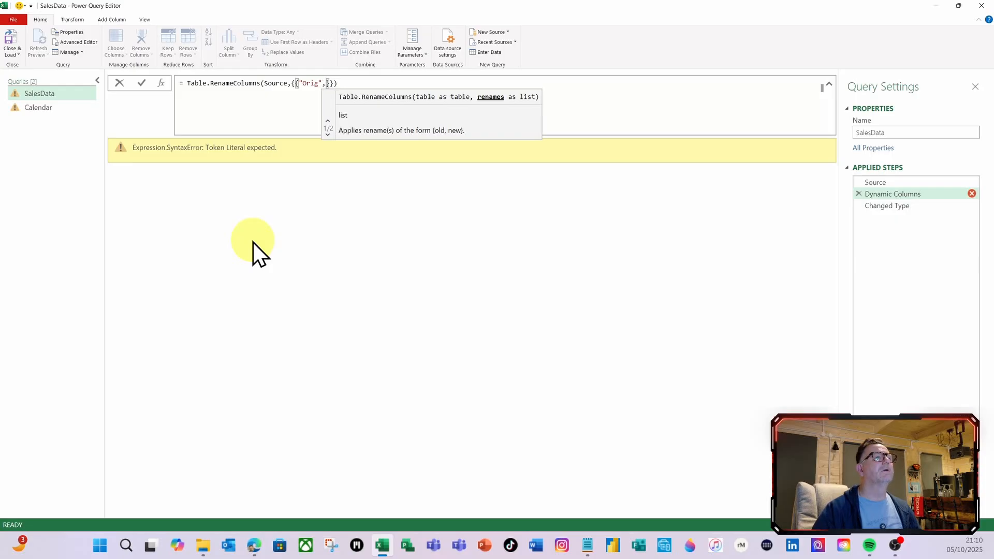
type("\"New")
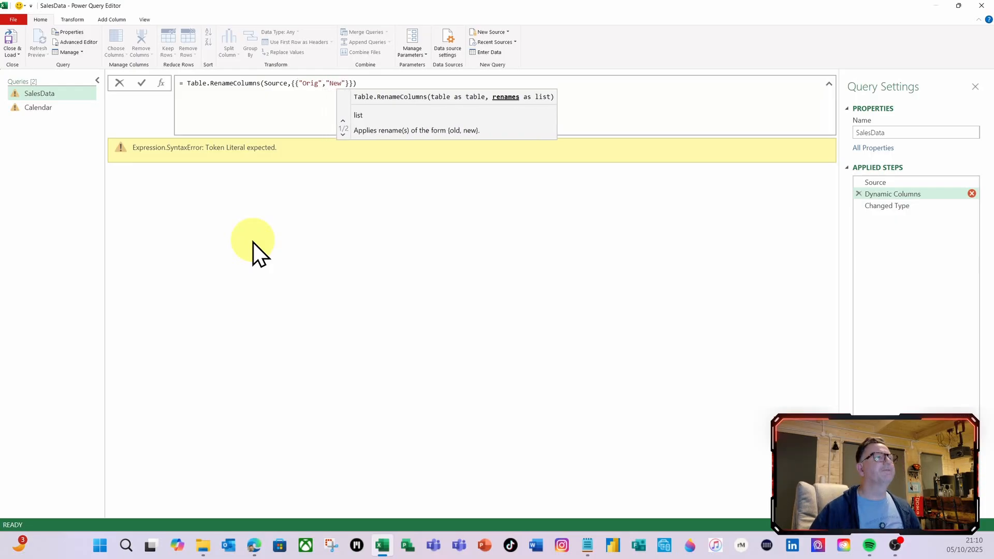
left_click(349, 83)
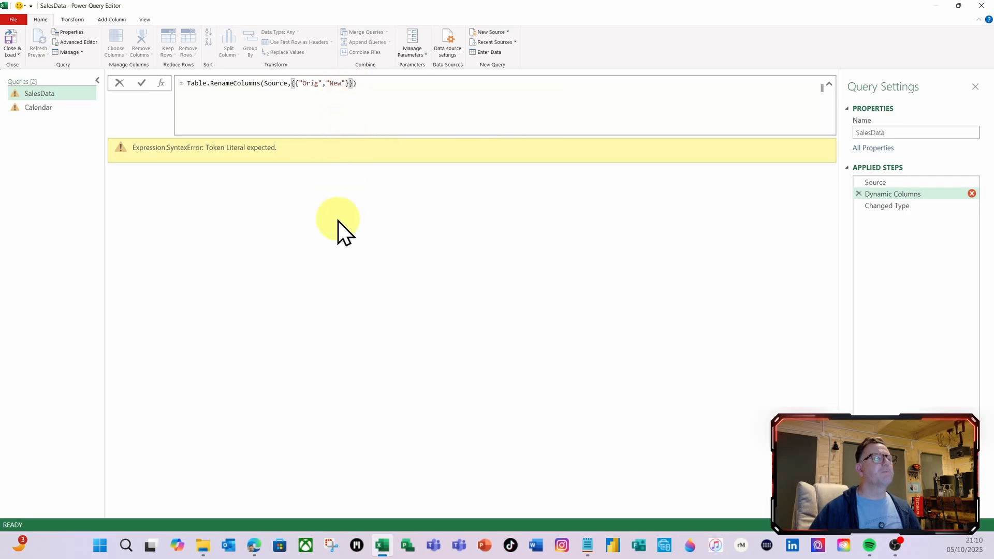
type(",")
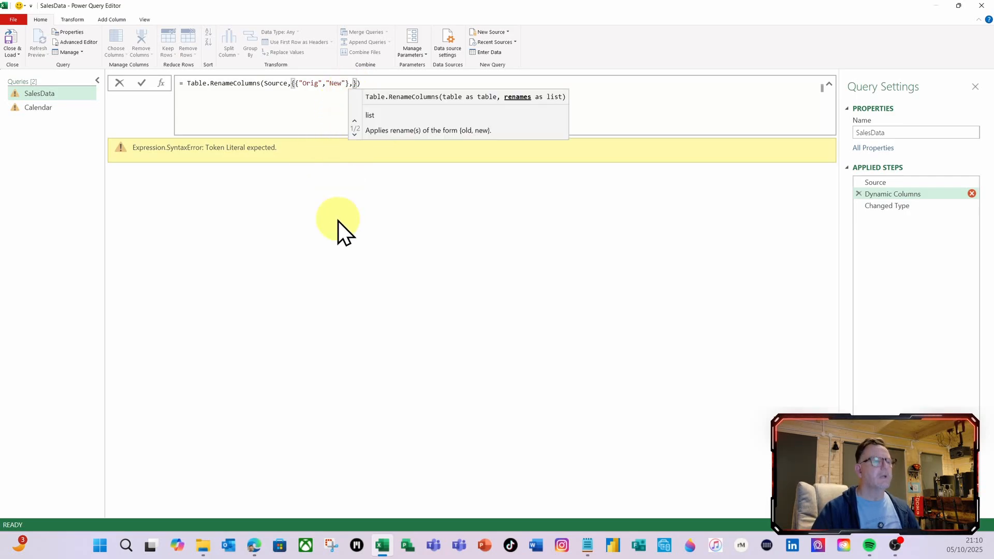
type("{")
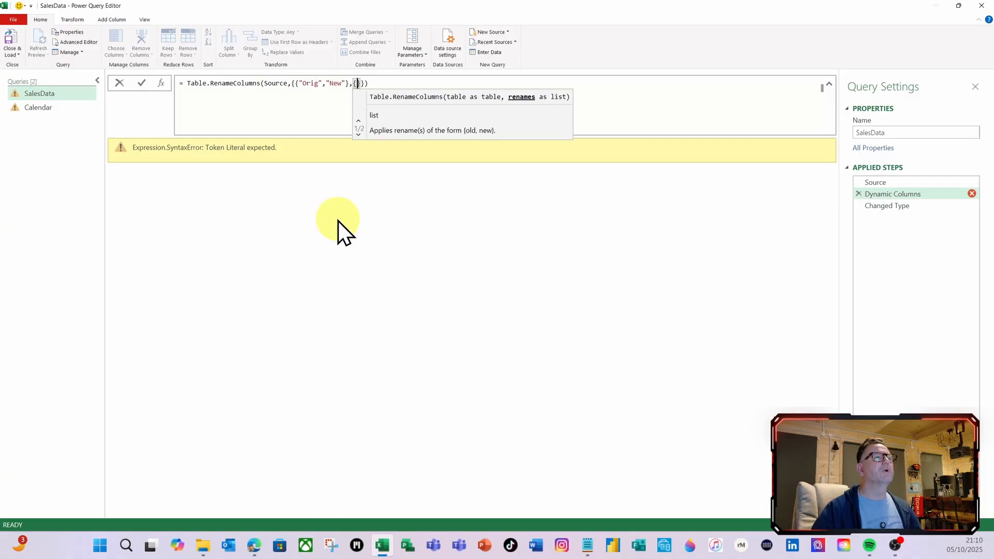
type("\"O")
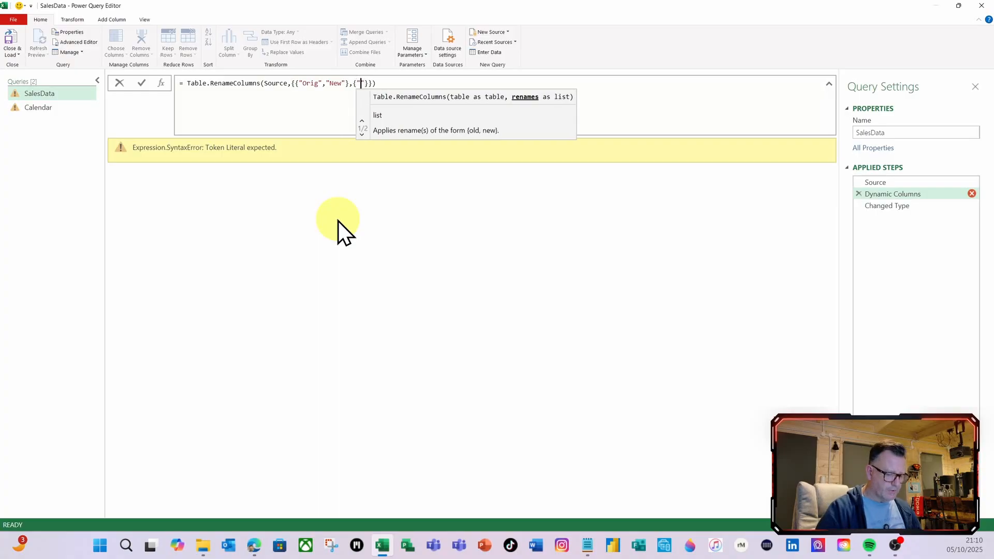
type("rig")
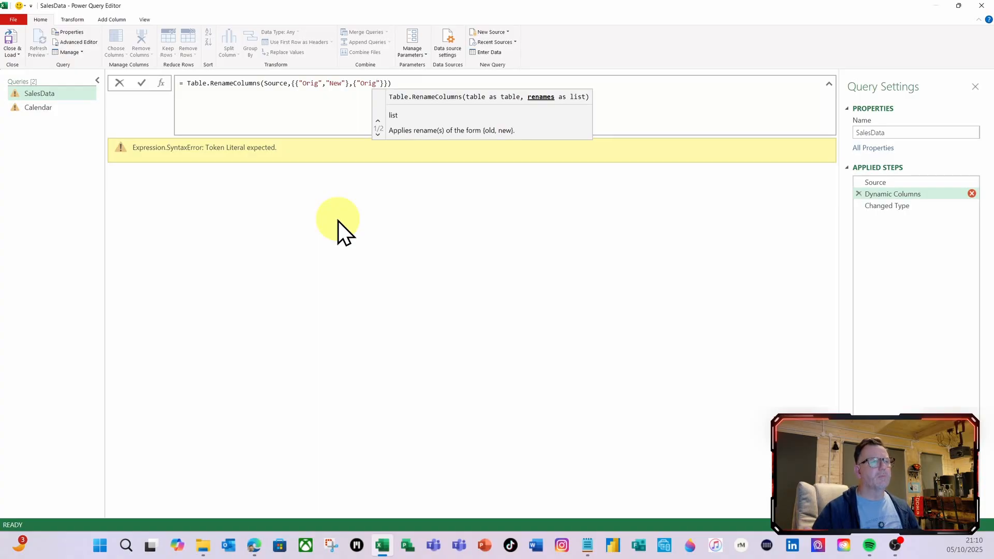
left_click(385, 83)
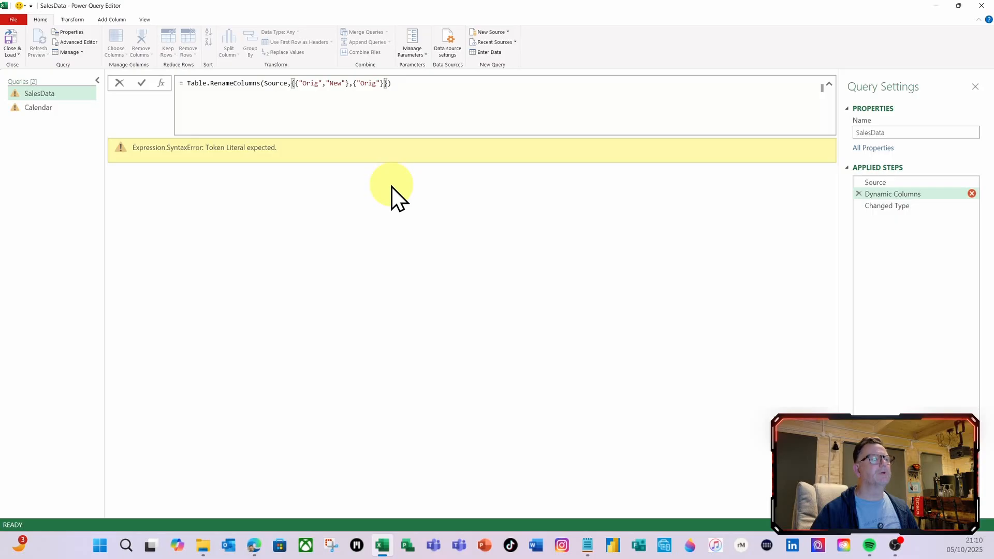
- Remove the sample nested lists from the formula, keeping only Table.RenameColumns(Source,) with an empty renames argument
key("BackSpace")
key("BackSpace")
key("BackSpace")
key("BackSpace")
key("BackSpace")
key("BackSpace")
key("BackSpace")
key("BackSpace")
key("BackSpace")
key("BackSpace")
key("BackSpace")
key("BackSpace")
key("BackSpace")
key("BackSpace")
key("BackSpace")
key("BackSpace")
key("BackSpace")
key("BackSpace")
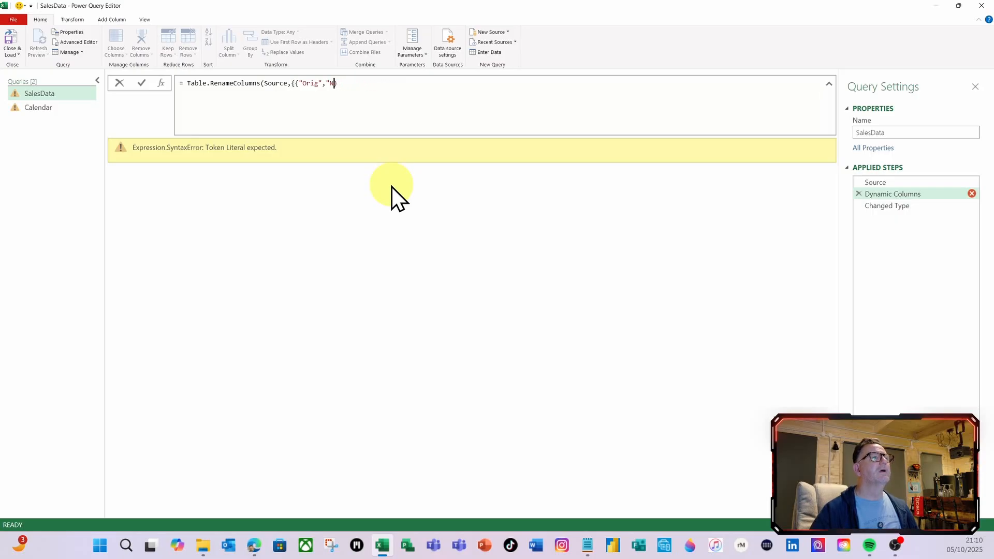
key("BackSpace")
key("BackSpace")
key("BackSpace")
key("BackSpace")
key("BackSpace")
key("BackSpace")
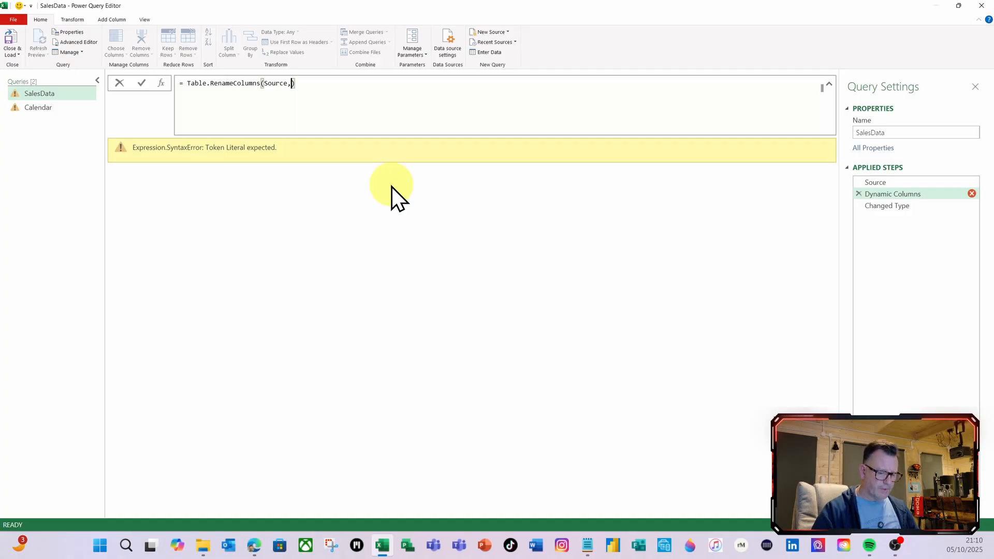
type("(")
key("BackSpace")
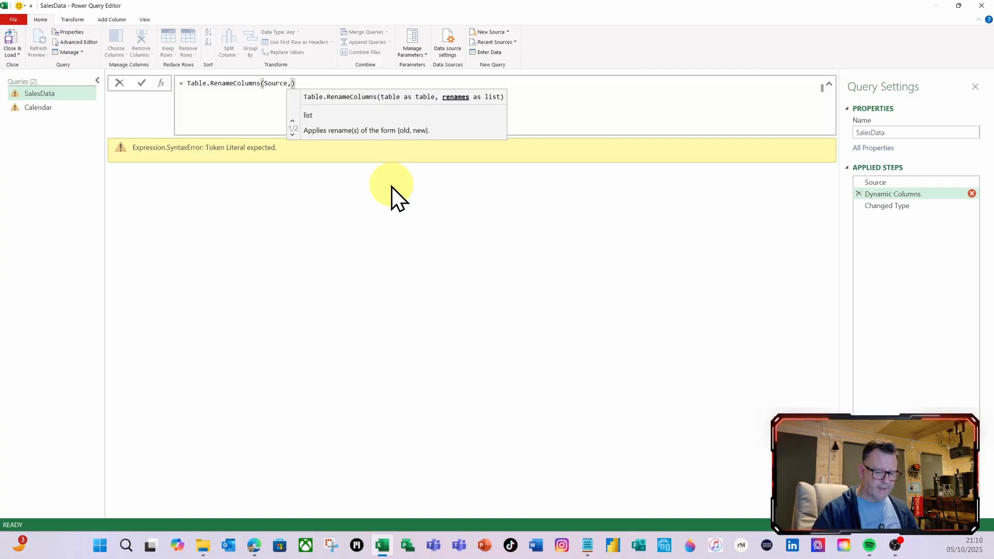
- Open a nested rename list after Source and enter Table.ColumnNames(Source) as its first item
type("{")
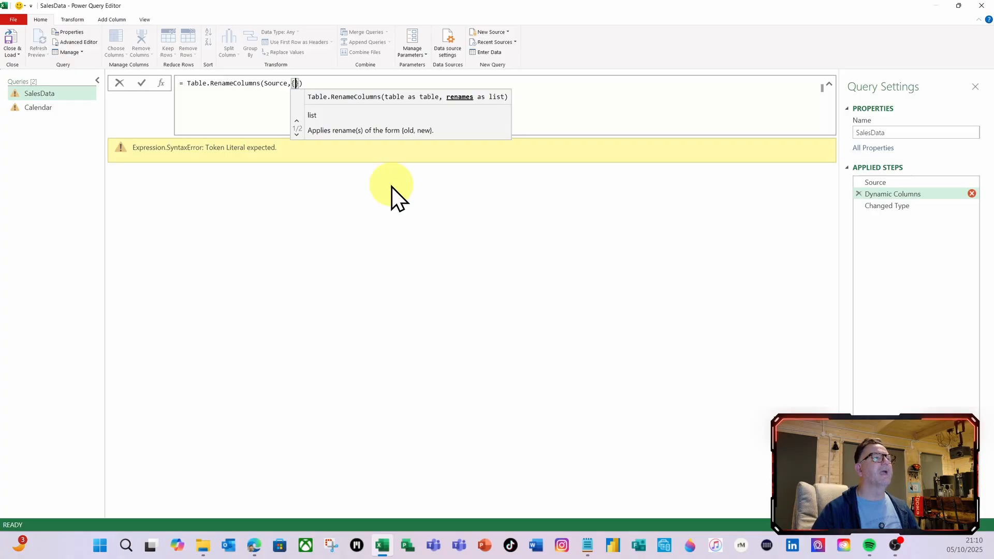
type("{")
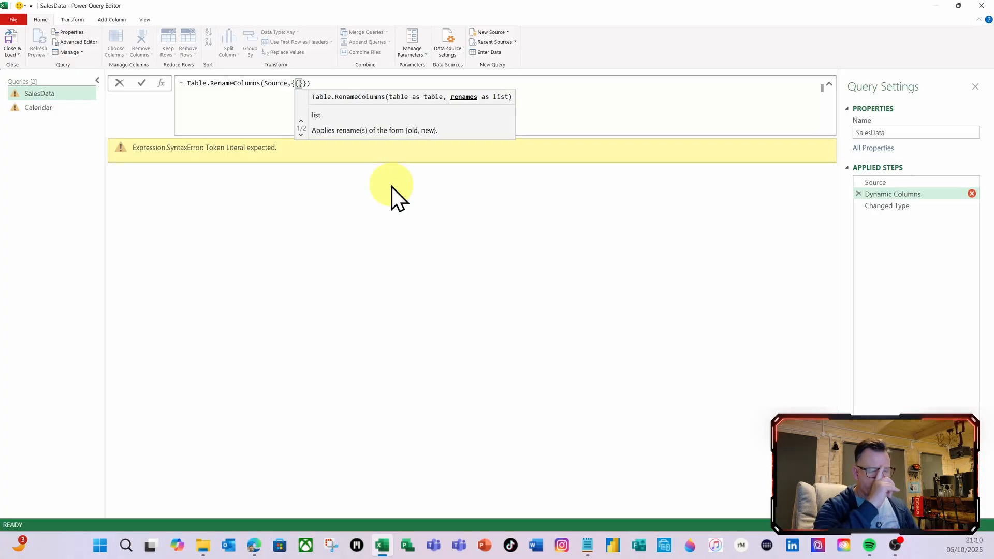
type("ta")
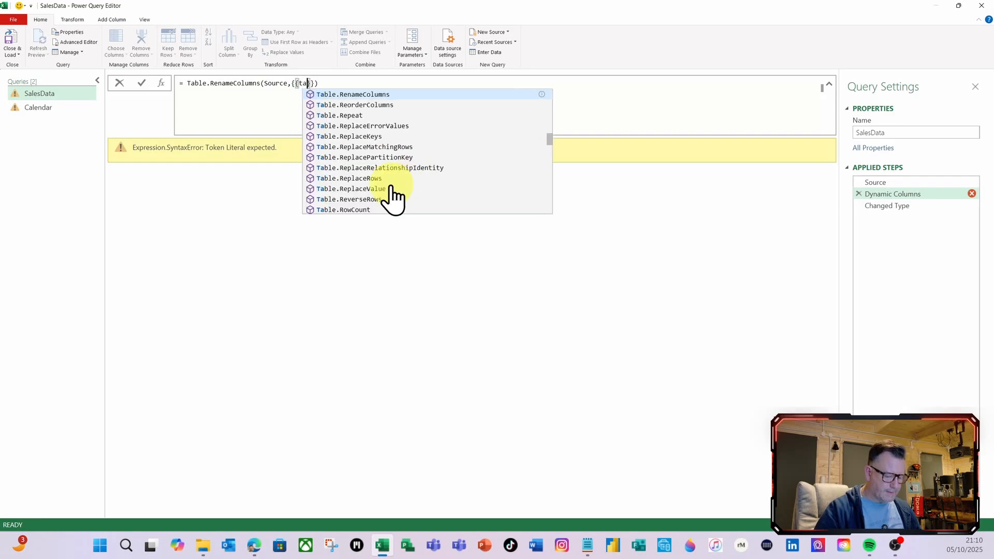
type("ble")
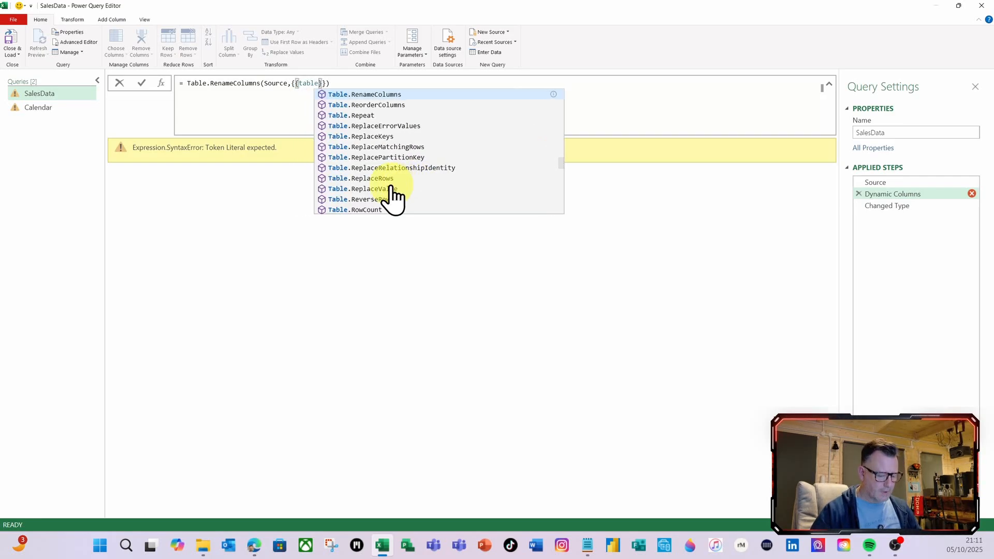
type("col")
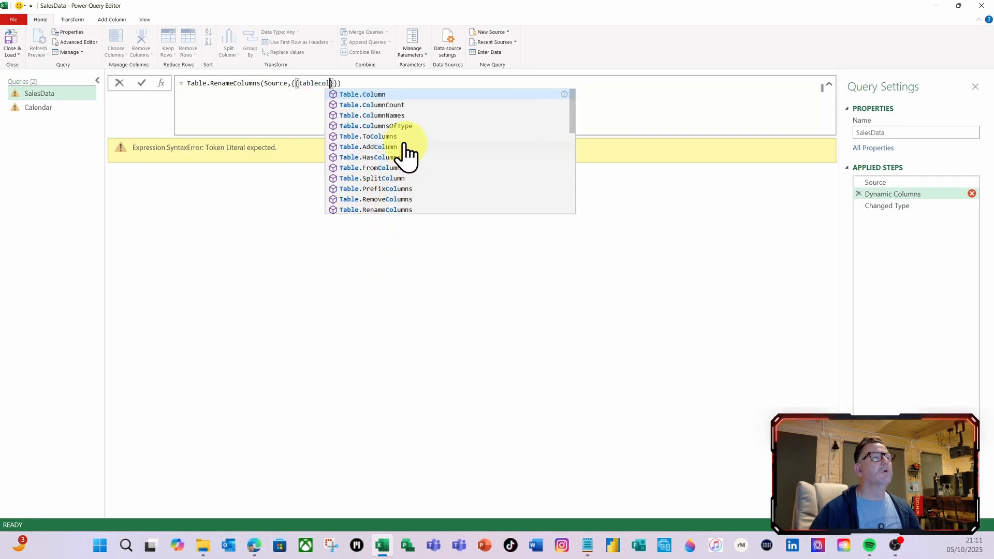
left_click(365, 116)
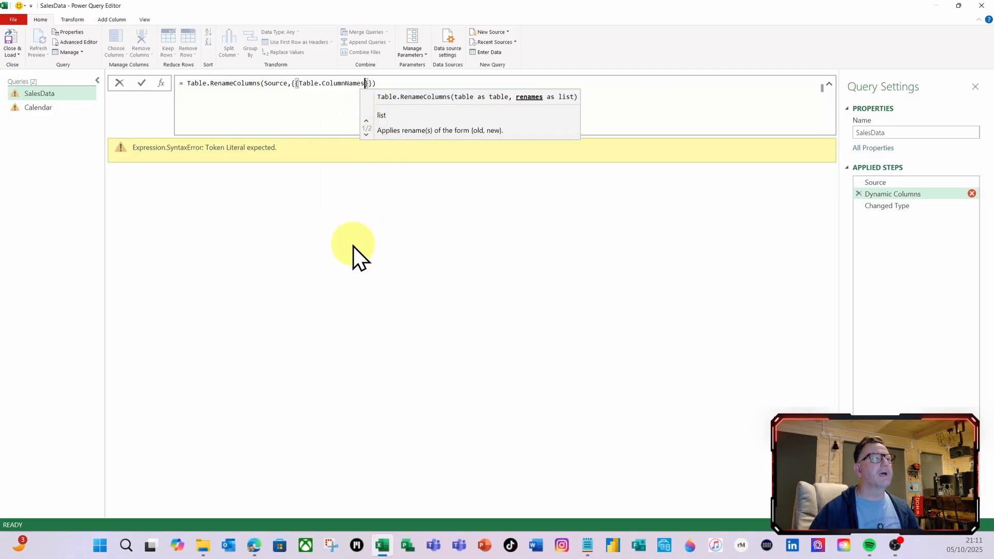
type("(")
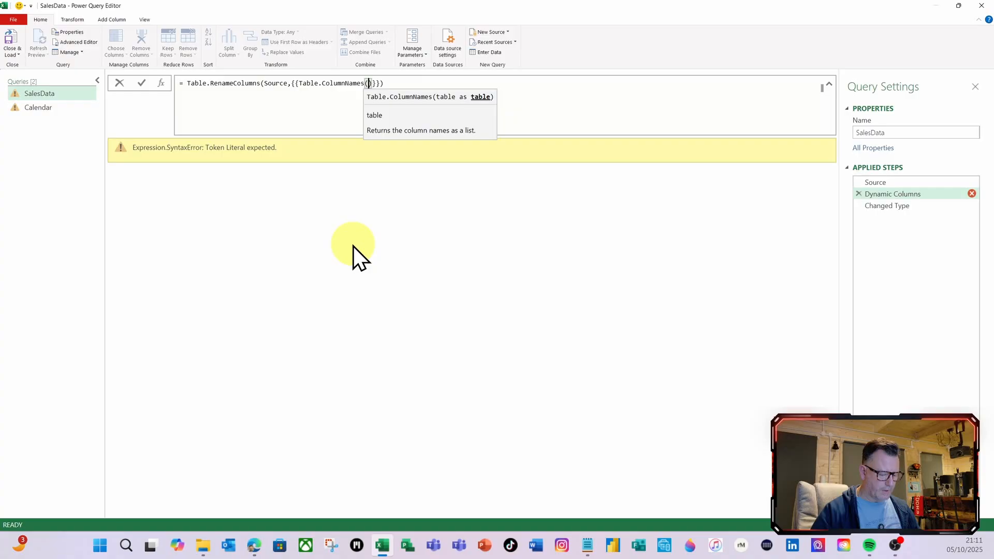
type("sou")
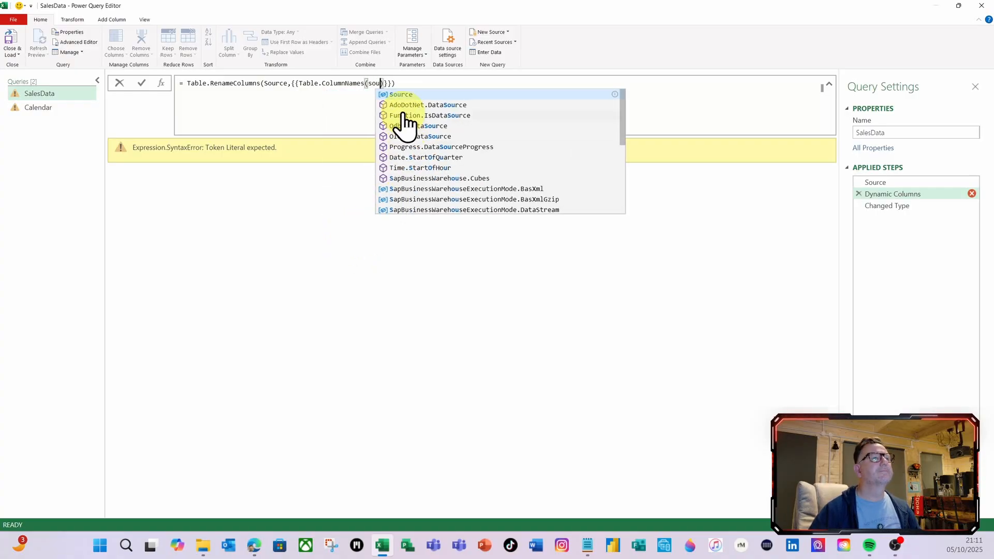
left_click(399, 95)
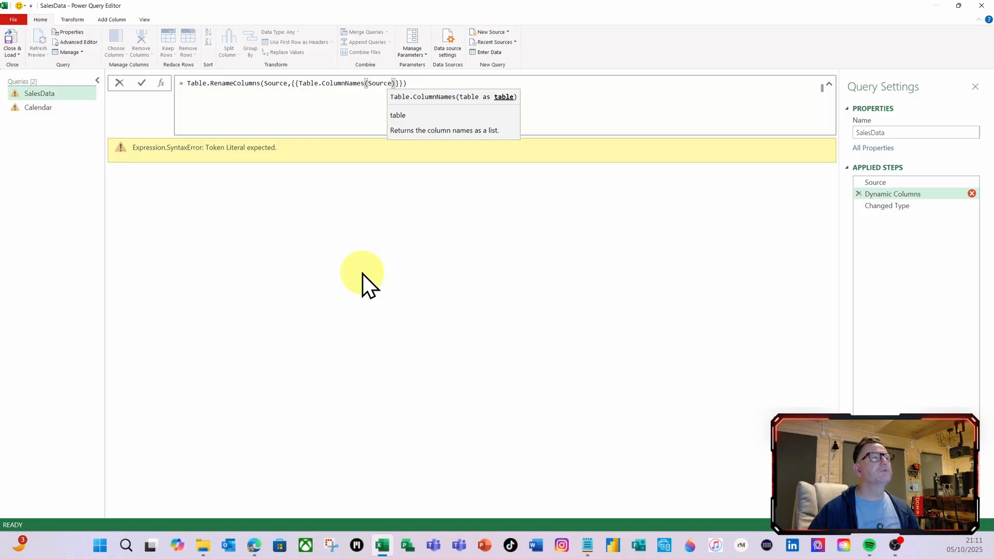
type(")")
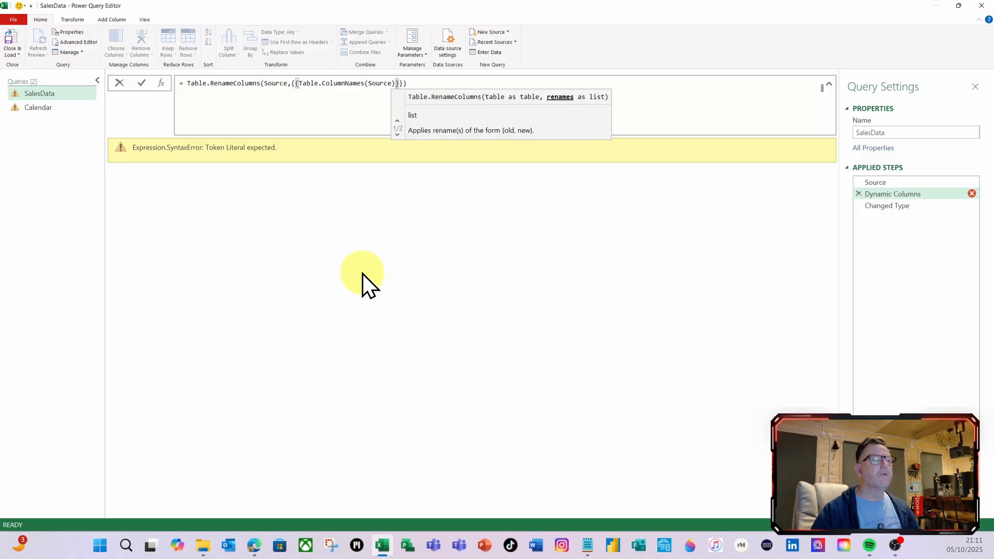
- Index the column names reference with {0} and pair it with the new name "Date"
type("{")
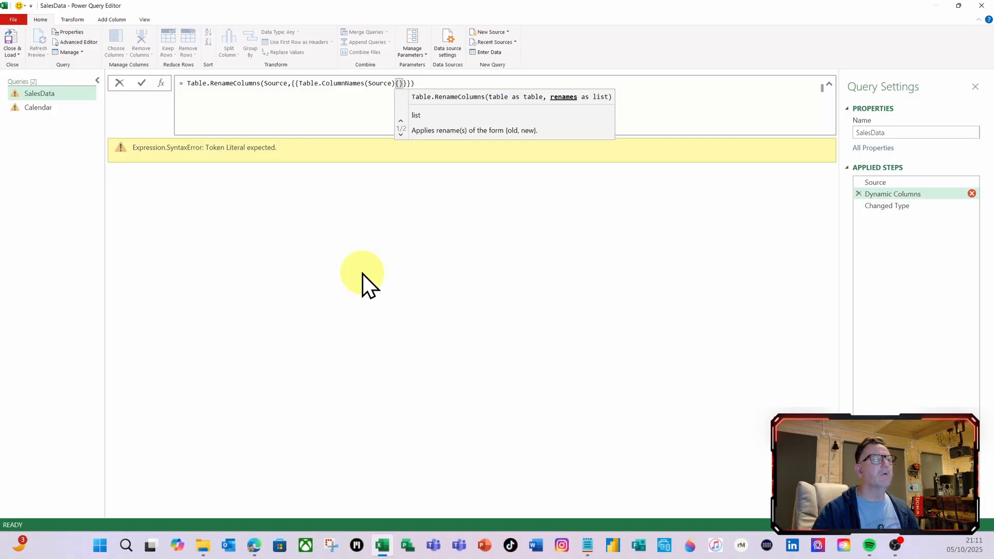
type("0")
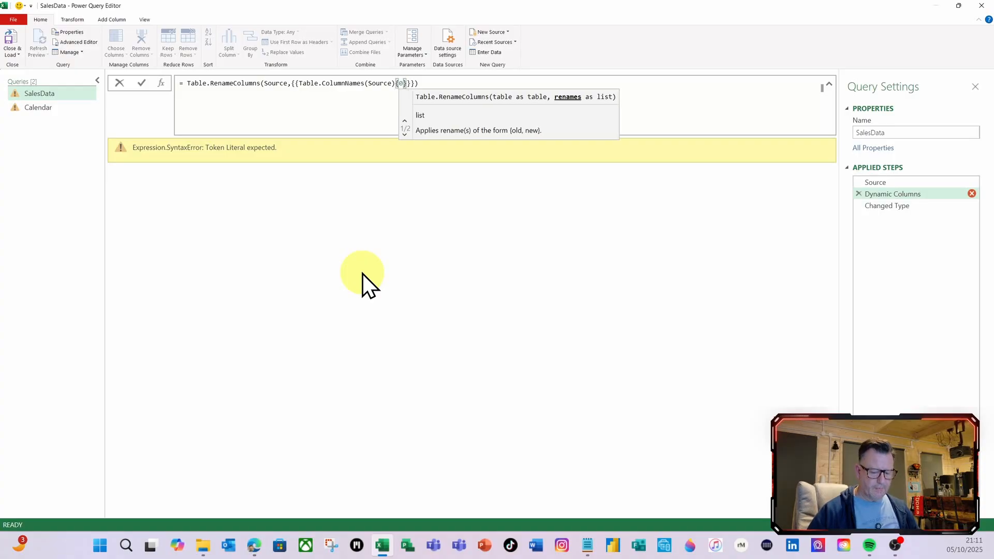
type("}")
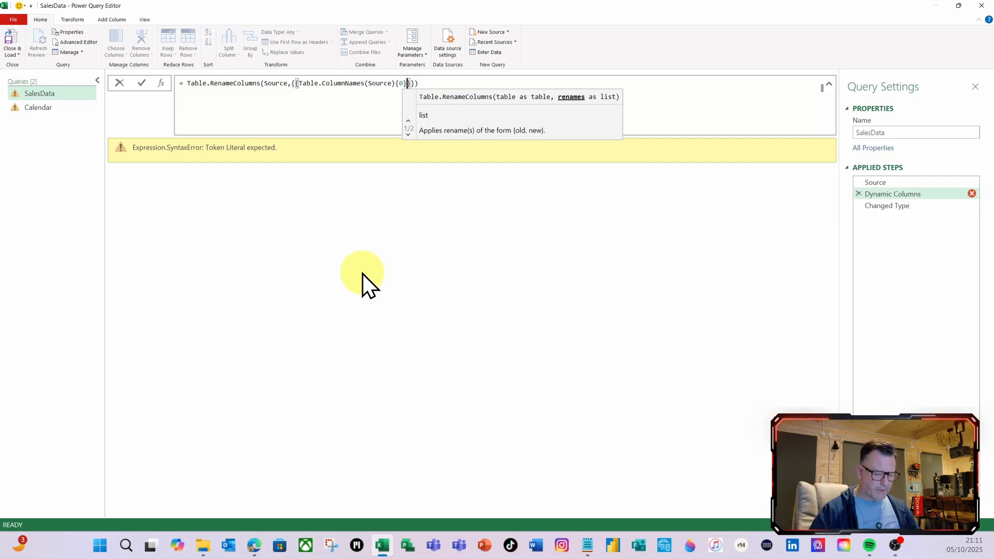
type(",\"")
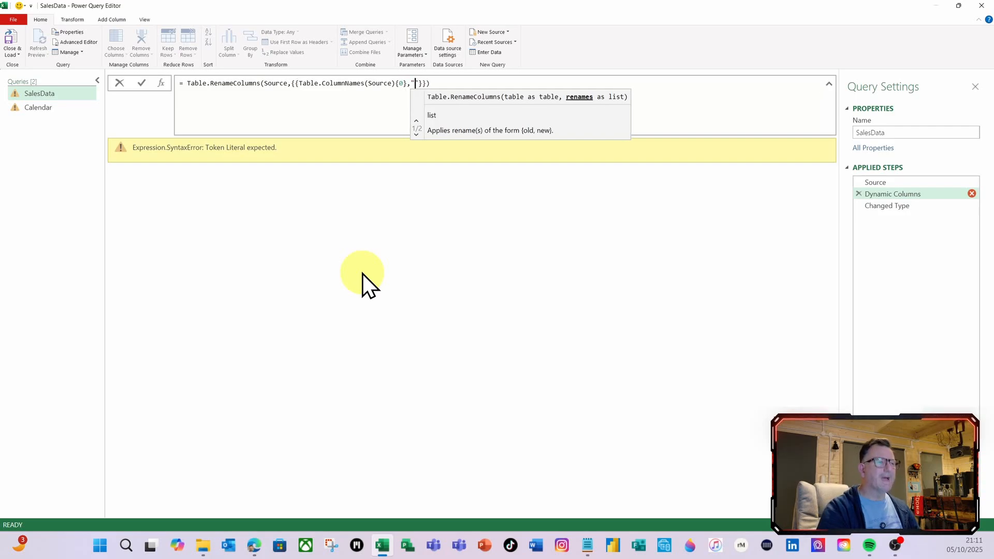
type("Date")
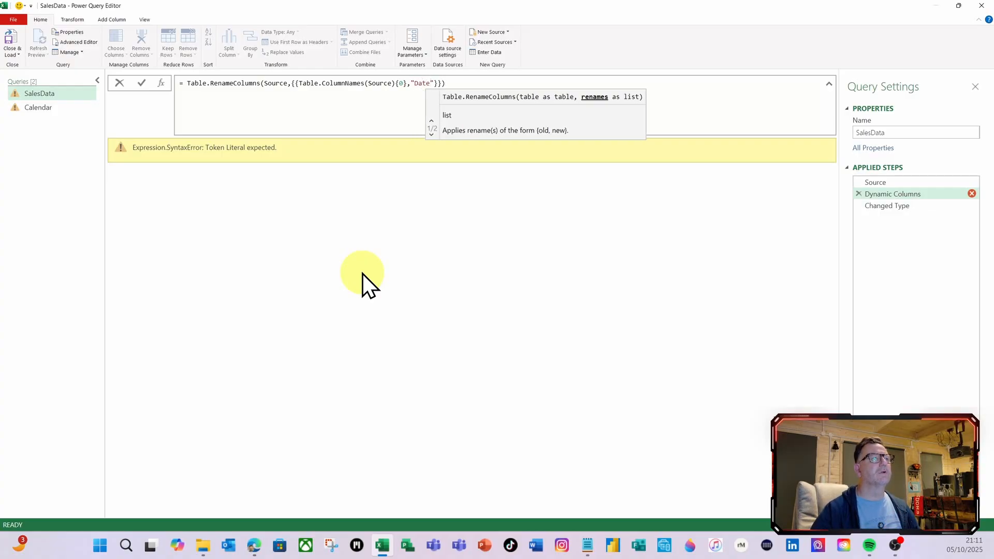
- Add a second rename list after the "Date" pair, starting with Table.ColumnNames(Source)
key("Right")
key("Right")
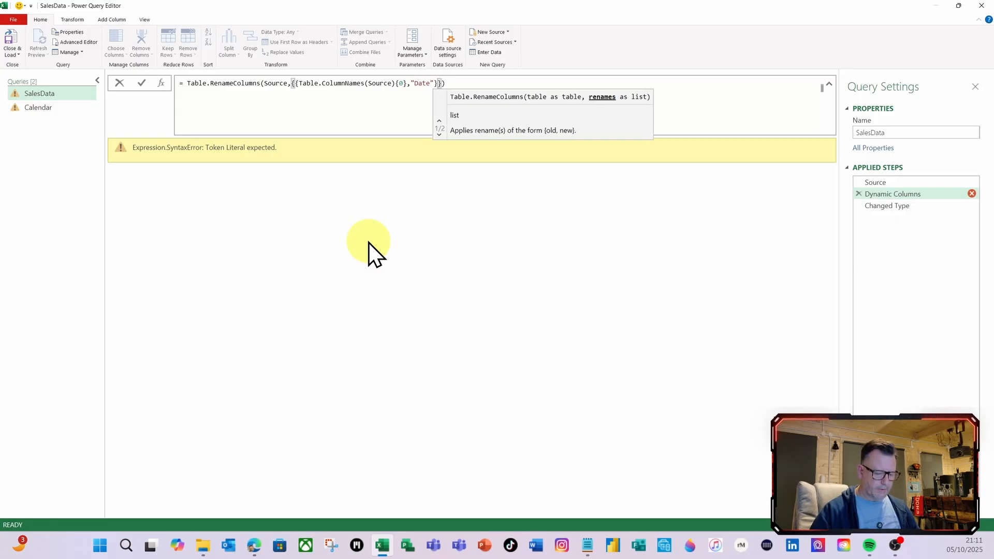
type(",{")
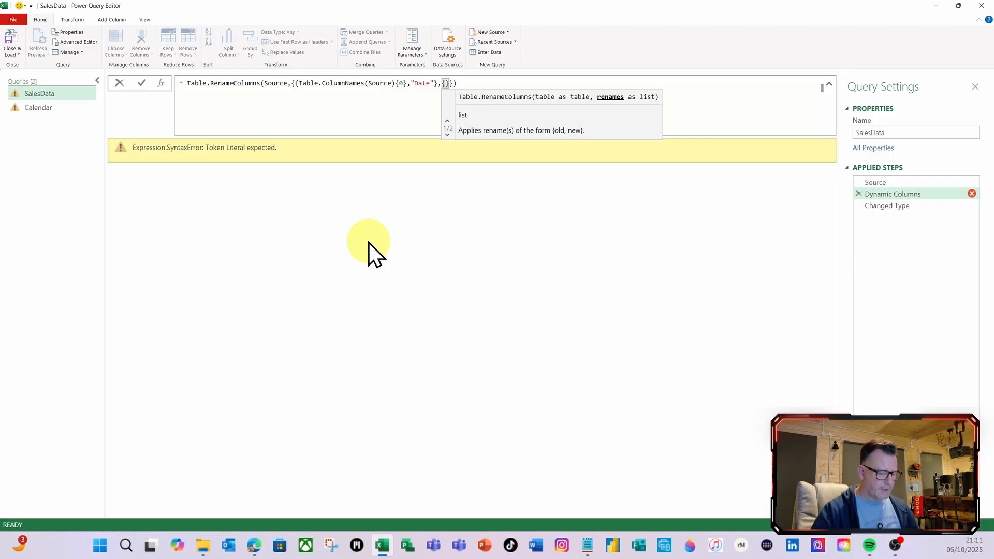
type("table")
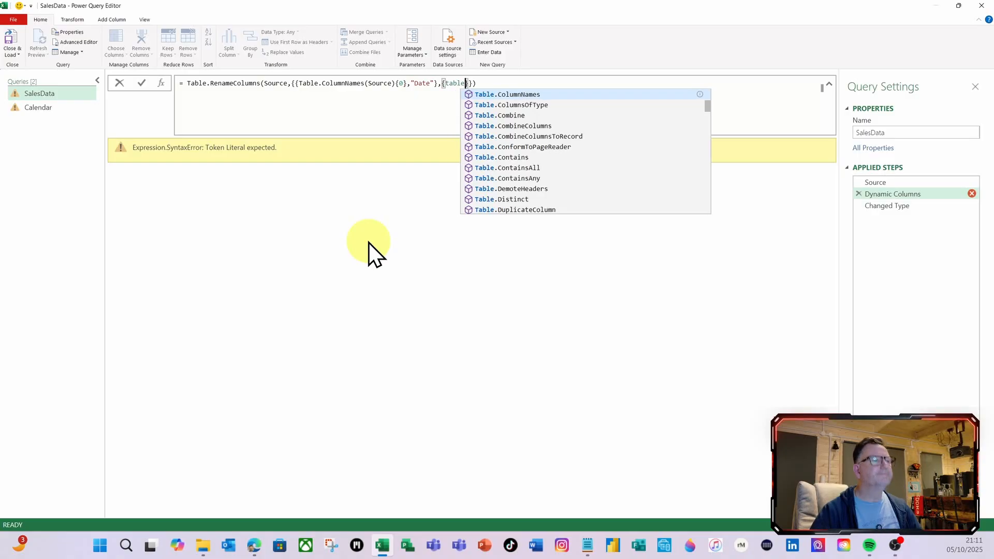
left_click(507, 95)
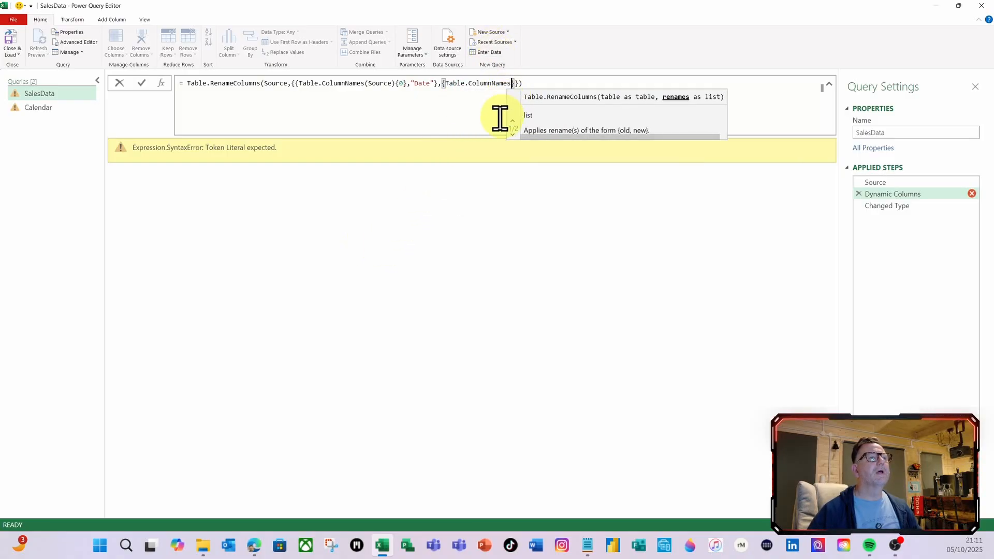
type("(")
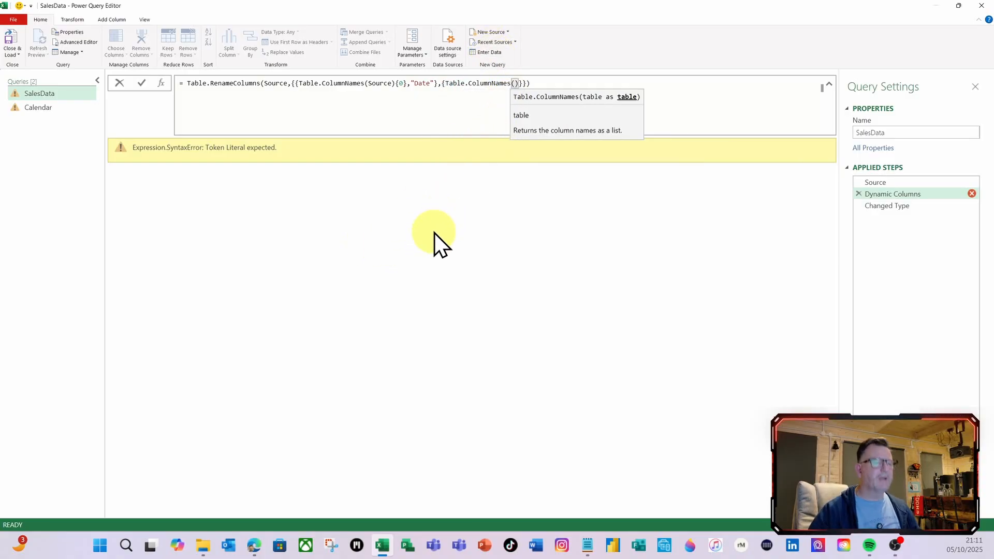
type("sour")
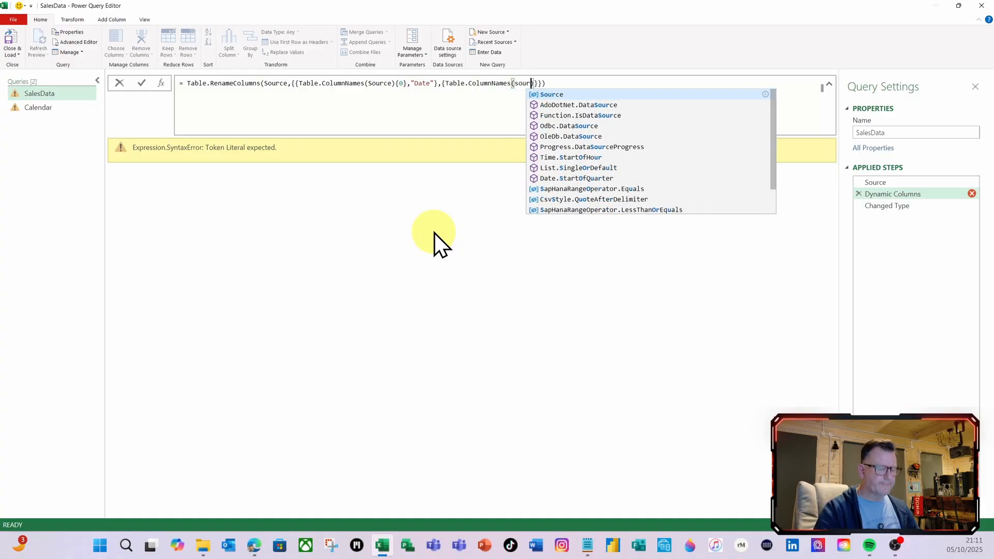
left_click(544, 95)
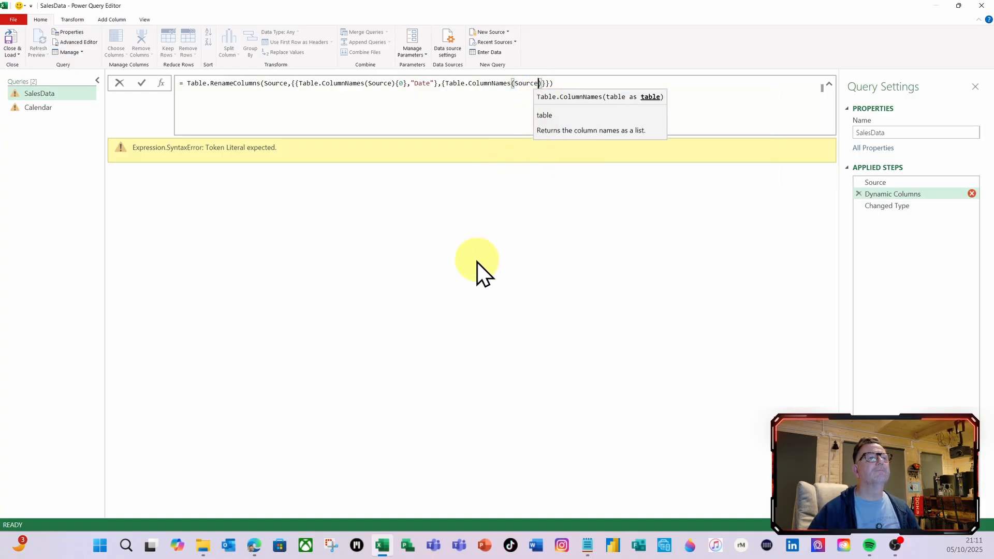
- Index the second column names reference with {1}, pair it with "Product", and commit the formula
key("Left")
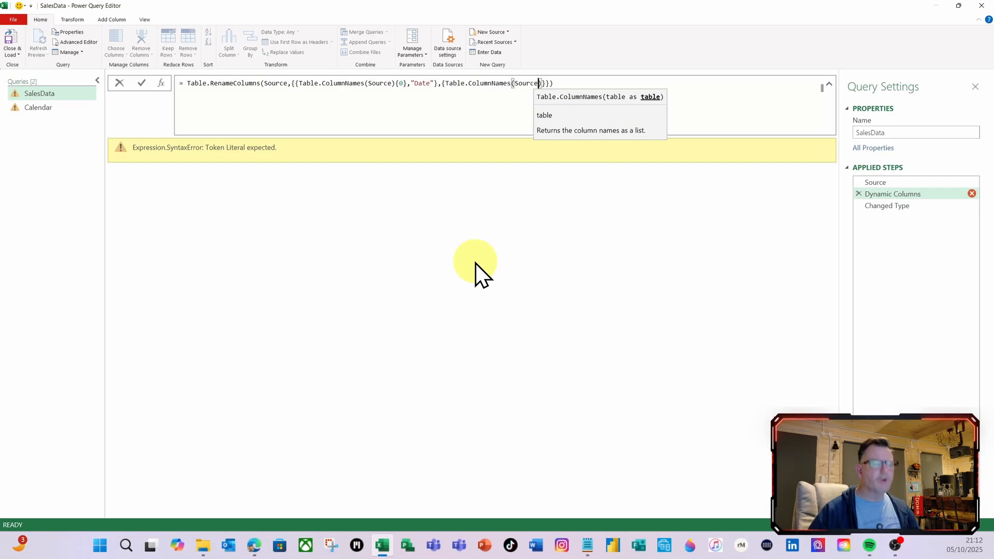
key("Right")
type("{")
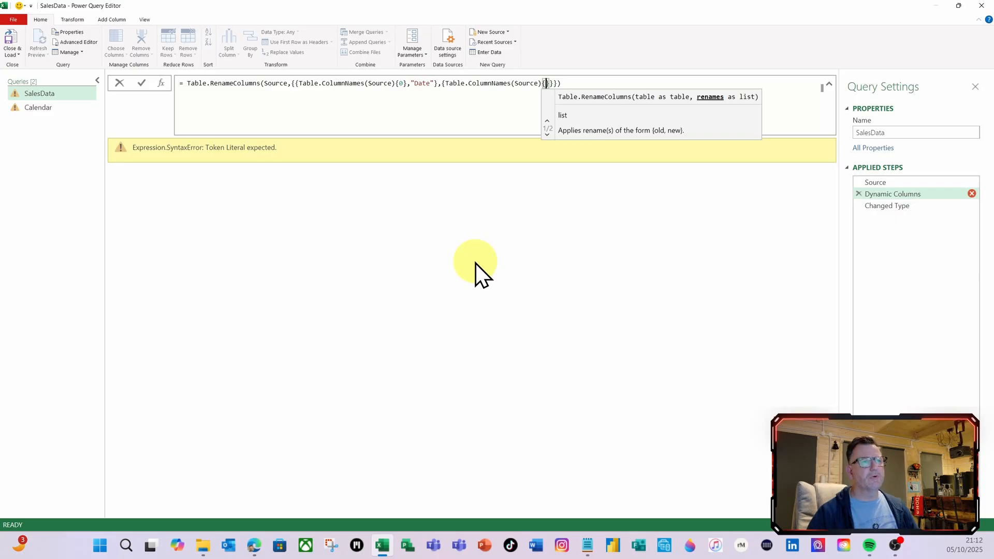
type("1")
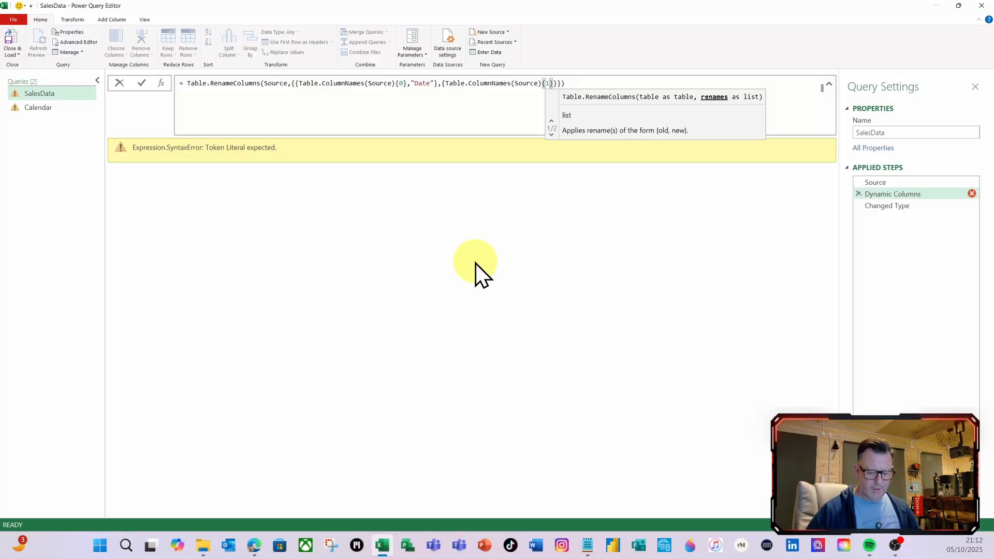
key("Right")
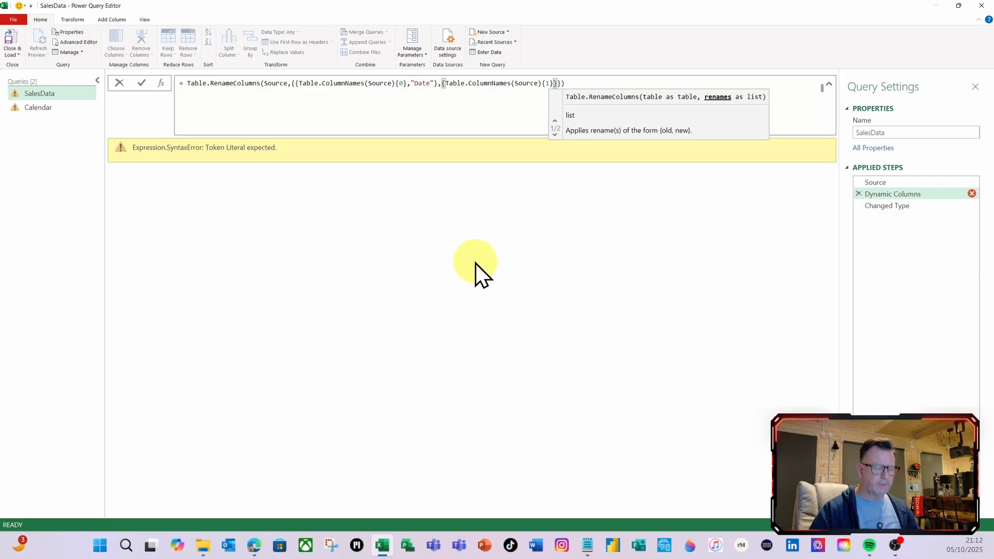
type(",")
type("\"Pro")
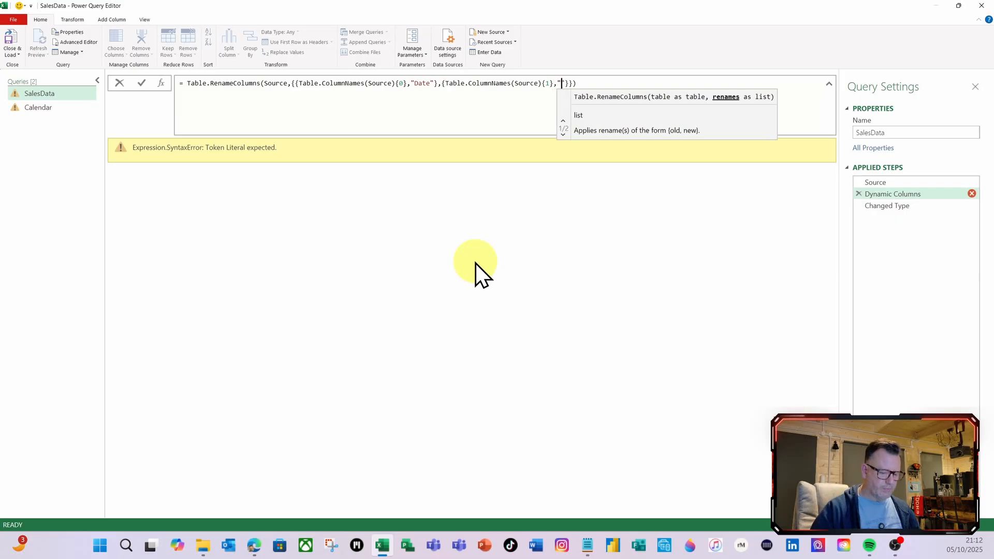
type("duct")
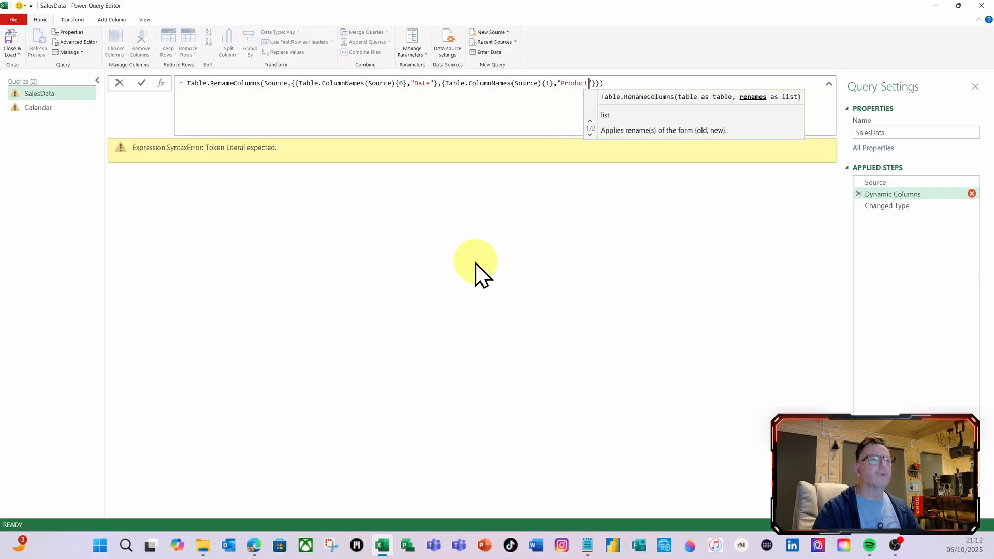
left_click(145, 87)
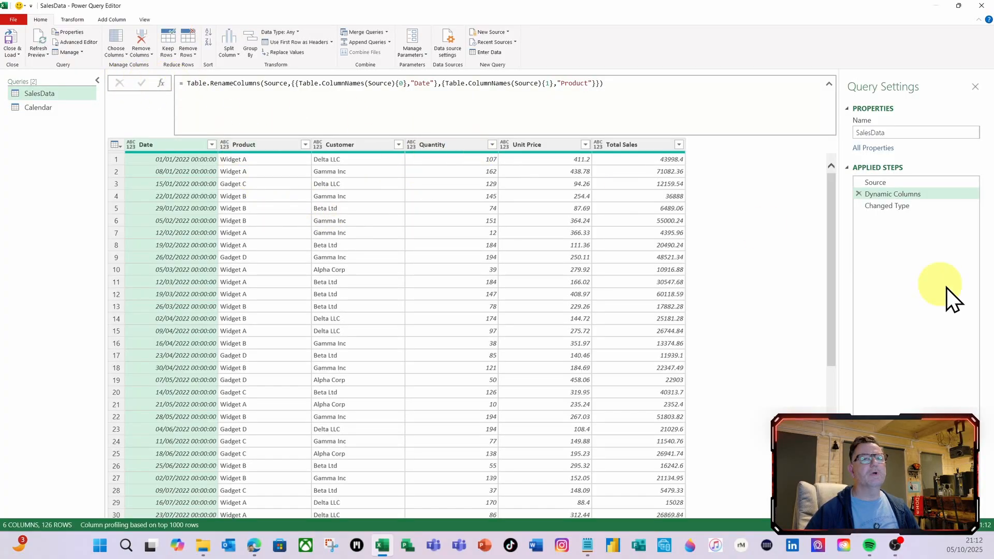
- Check the Changed Type step's output, and close and load the query to the workbook
left_click(880, 206)
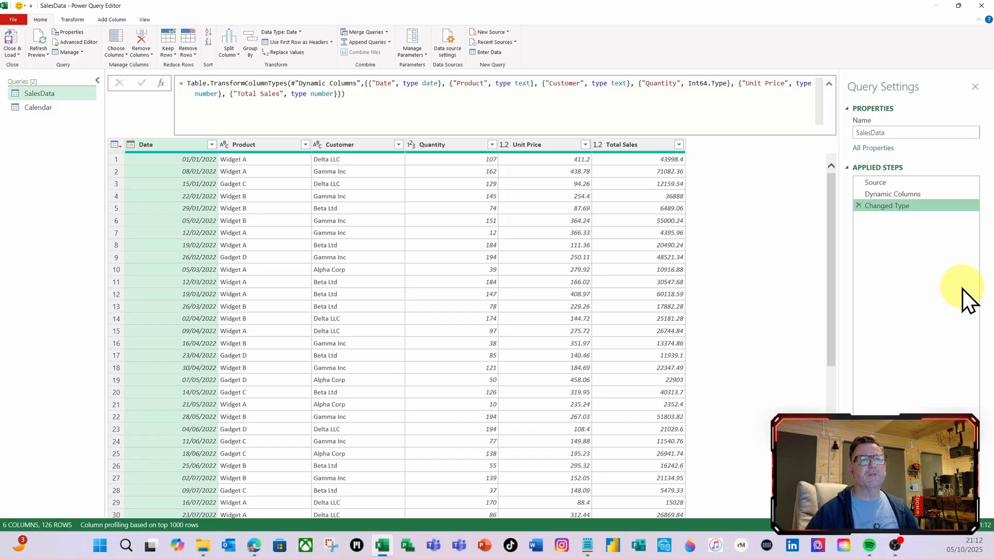
left_click(11, 46)
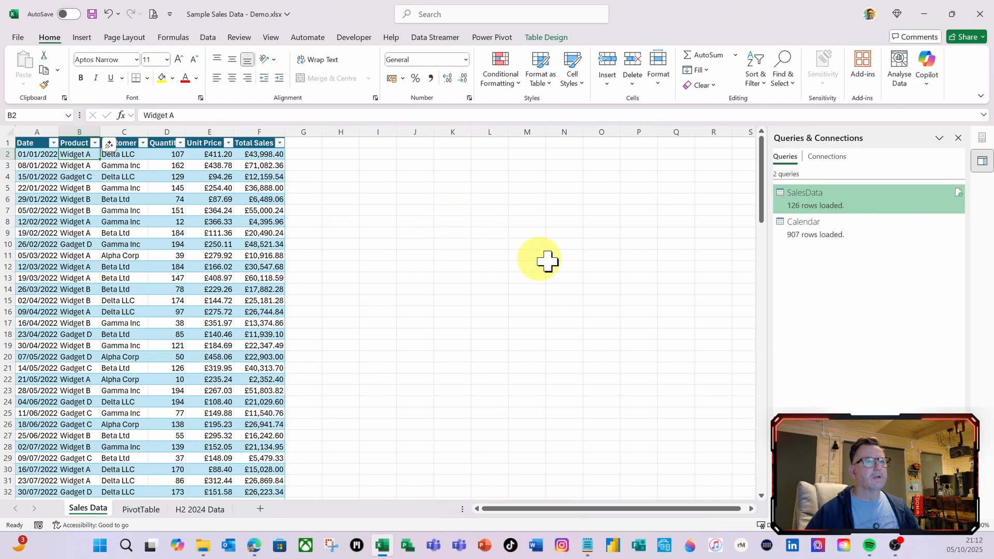
- Rename the header in cell B1 of the Sales Data sheet to Products
left_click(75, 144)
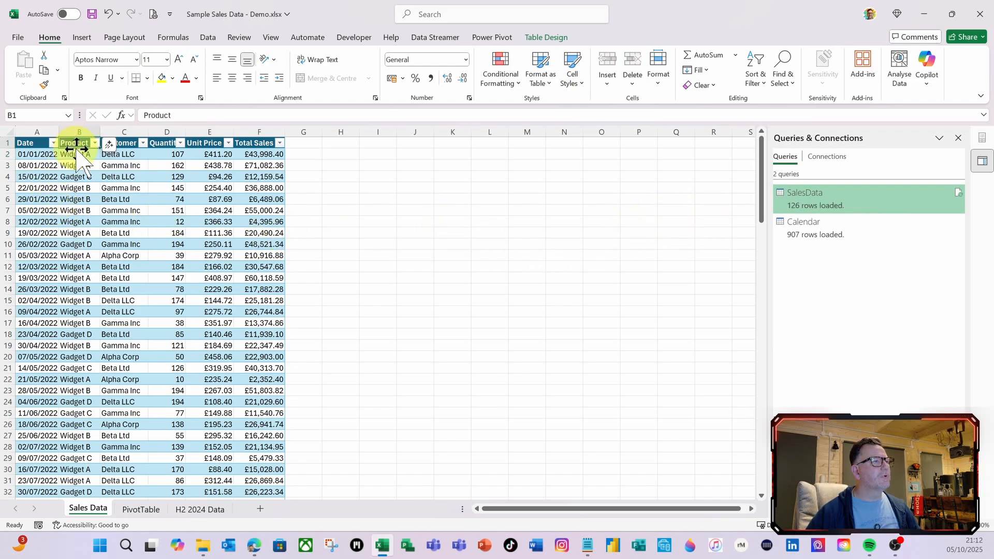
left_click(186, 115)
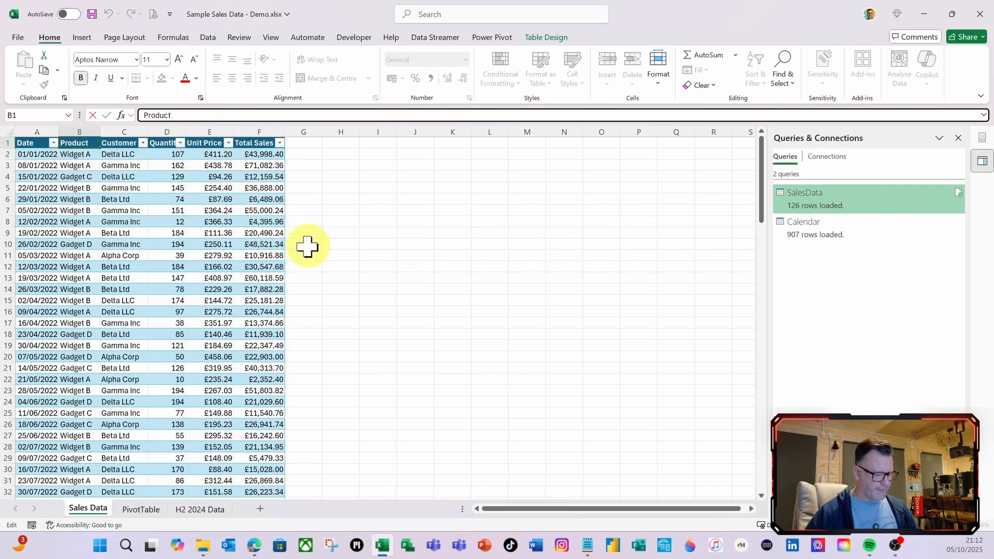
type("s")
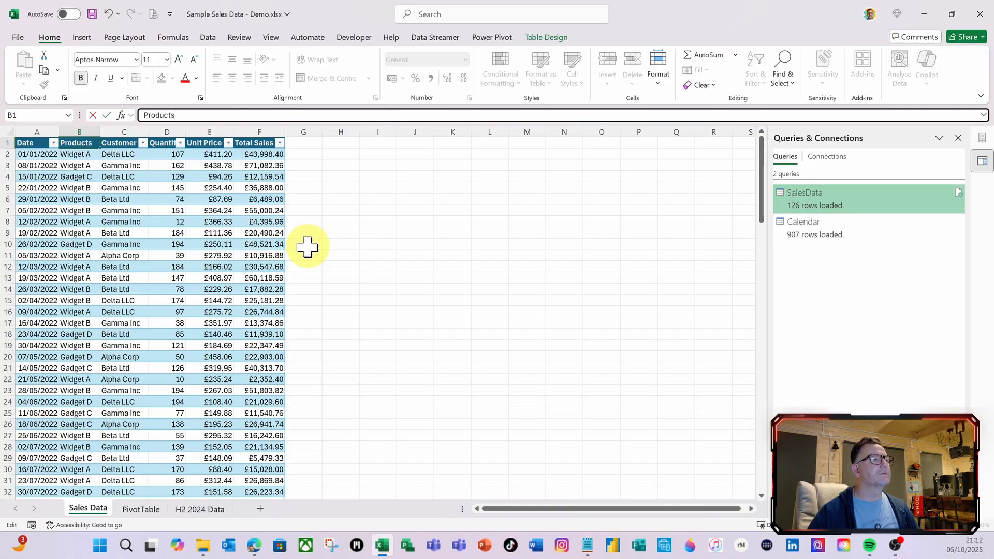
key("Return")
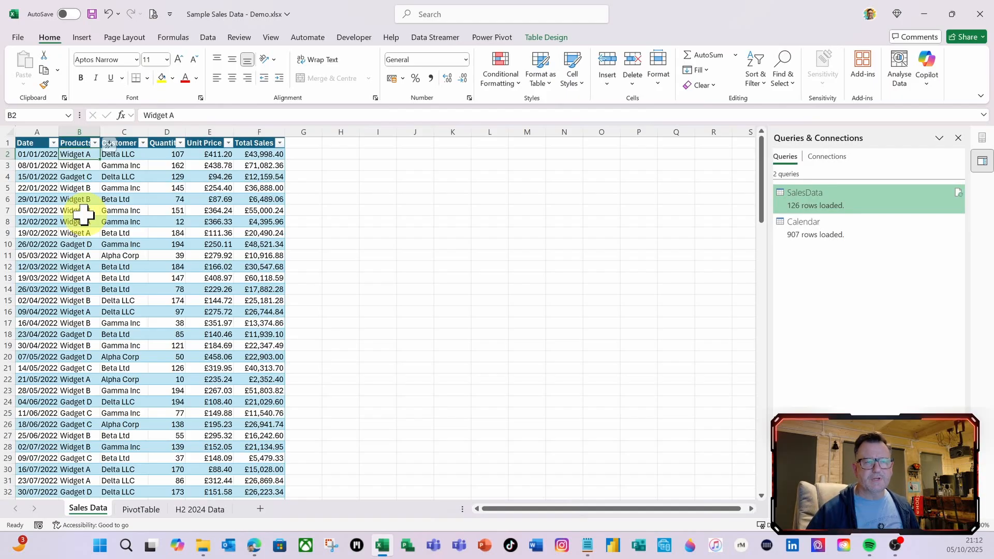
- Rename the header in cell C1 of the Sales Data sheet to Customers
left_click(123, 143)
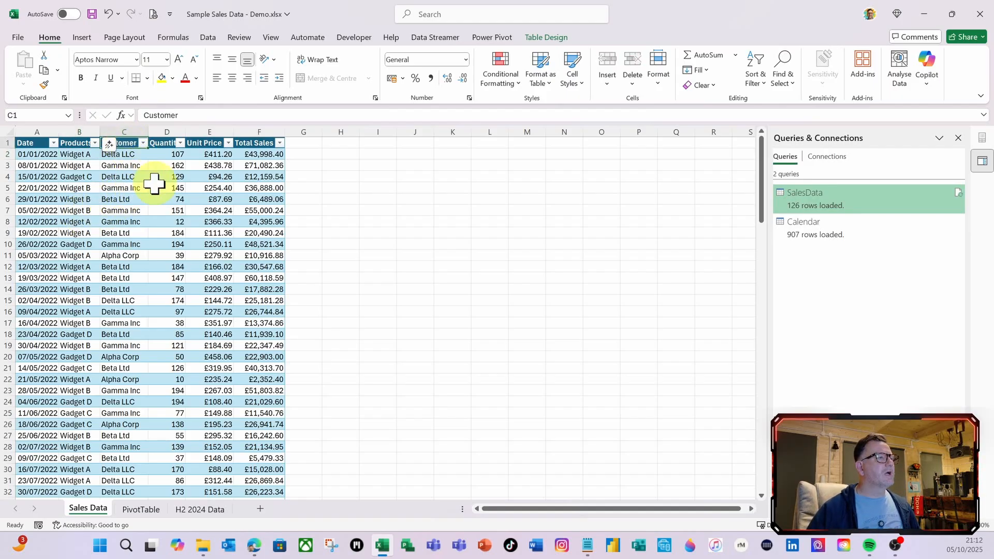
left_click(182, 115)
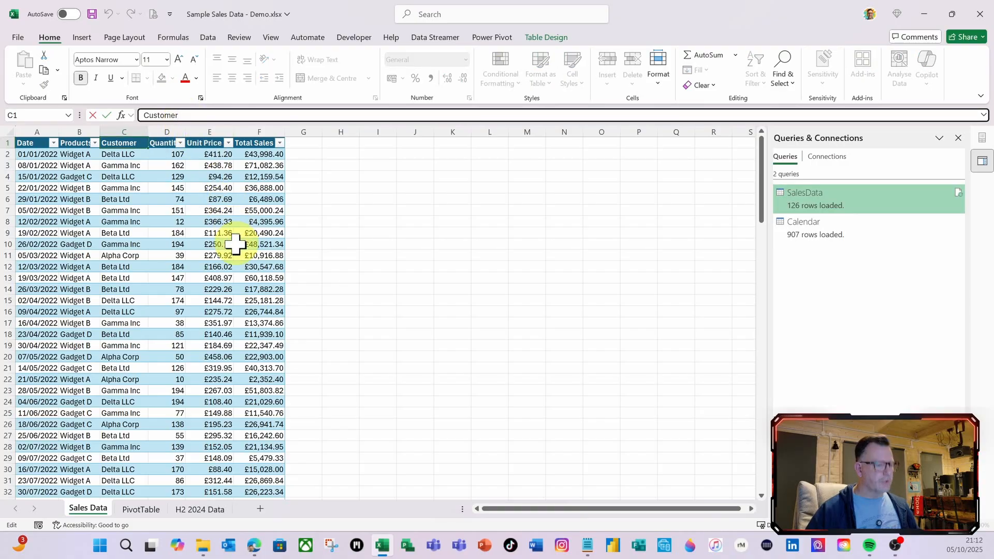
type("s")
key("Return")
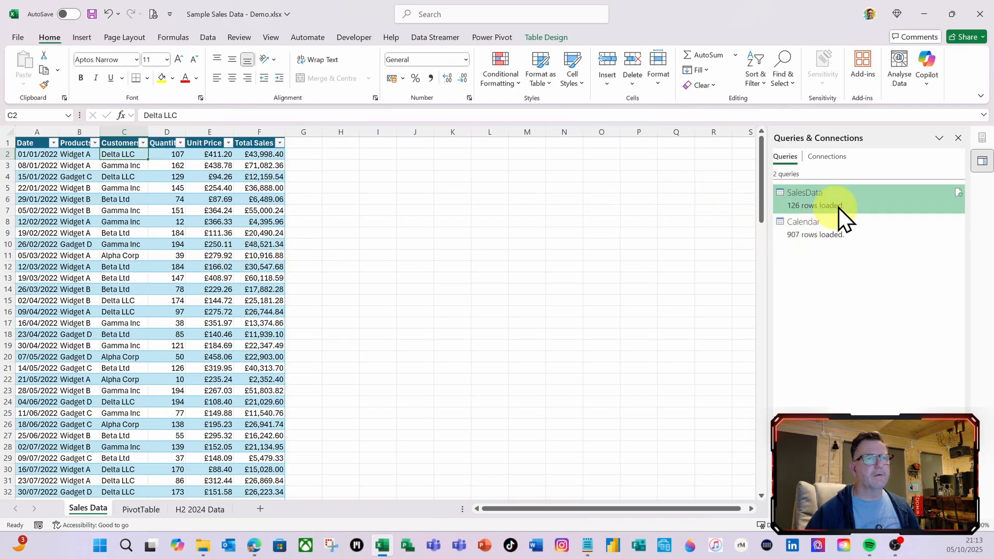
- Refresh the SalesData query to test the changed header, and open the query for editing in Power Query Editor
mouse_move(847, 214)
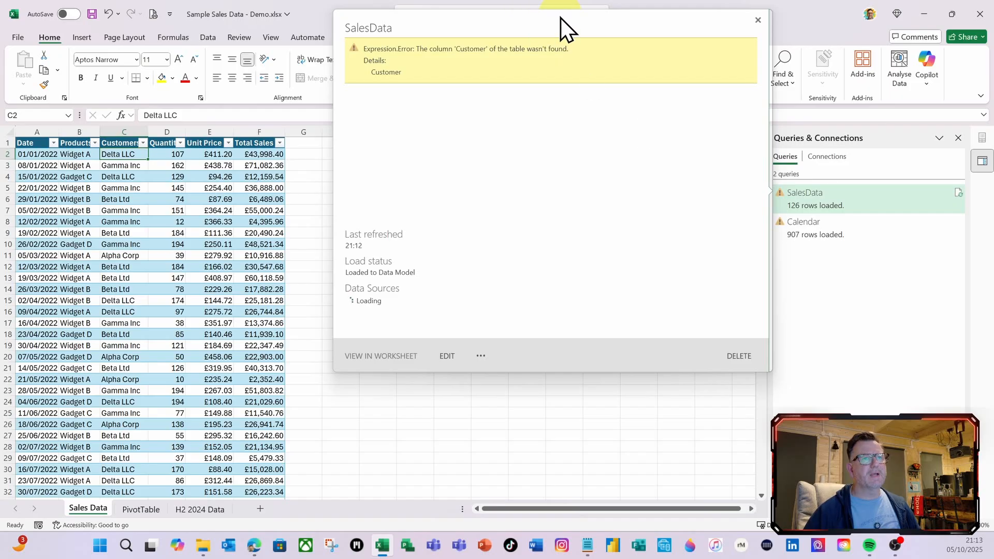
double_click(806, 199)
left_click(813, 205)
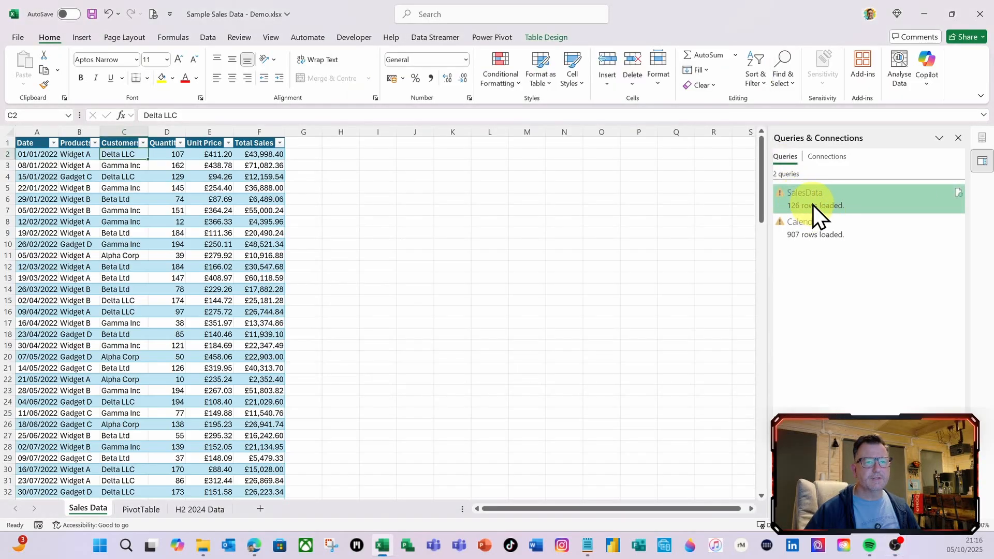
right_click(827, 206)
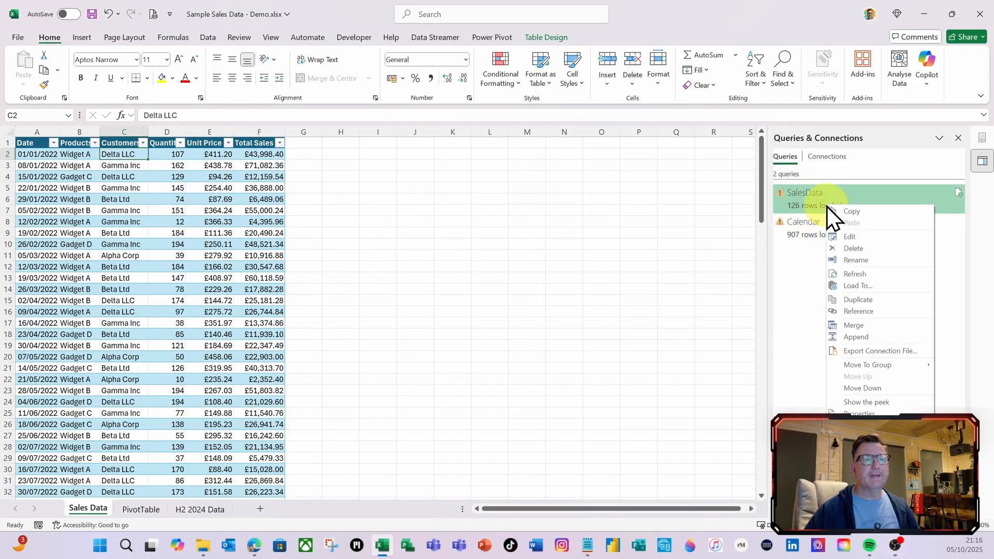
left_click(861, 240)
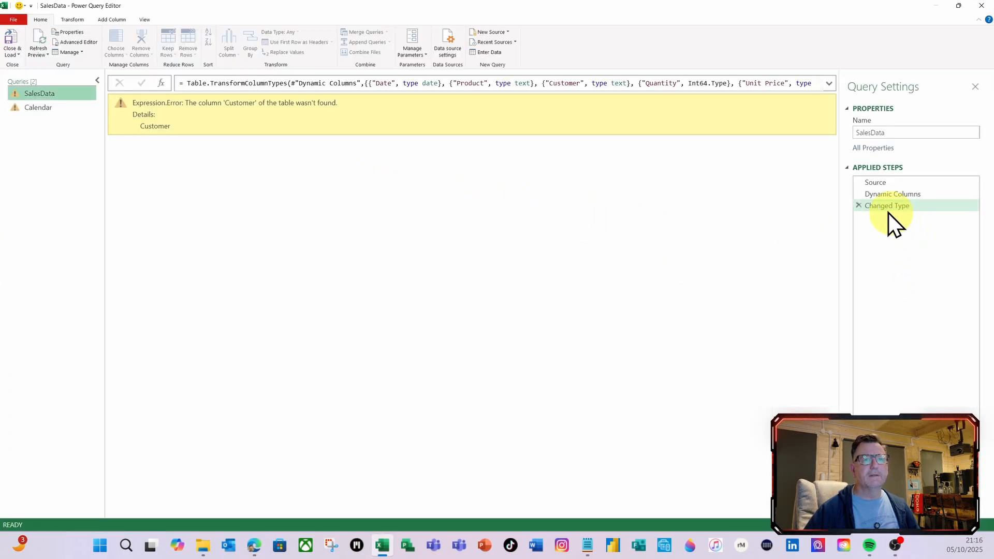
- In the Dynamic Columns step, add a third rename list after the "Product" pair, starting with Table.ColumnNames(Source)
left_click(883, 194)
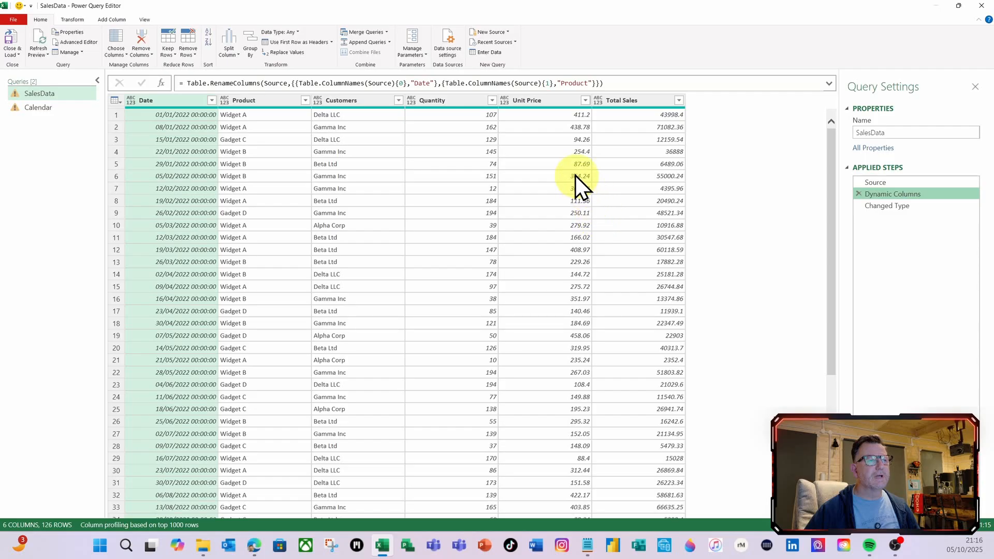
left_click(830, 83)
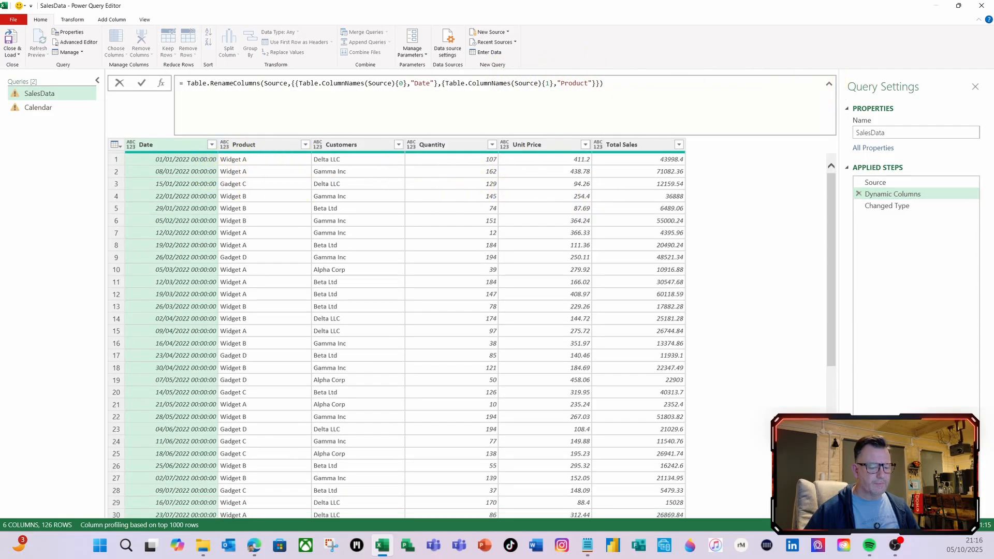
key("alt+Tab")
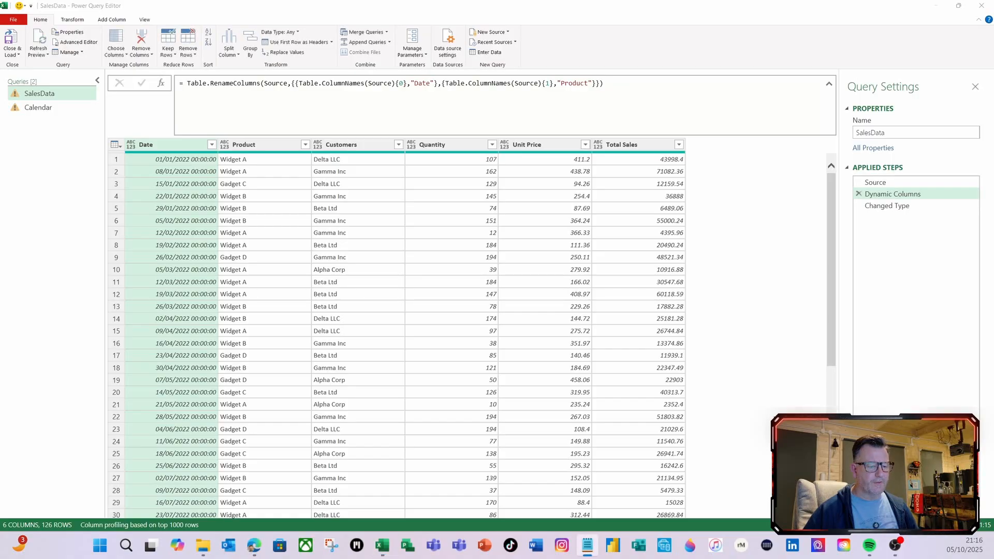
left_click(595, 84)
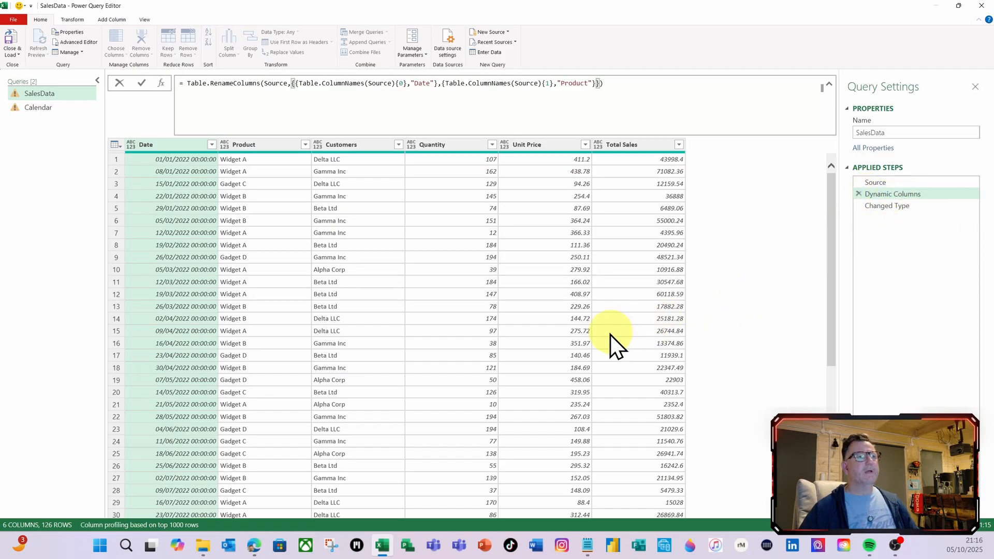
type(",{")
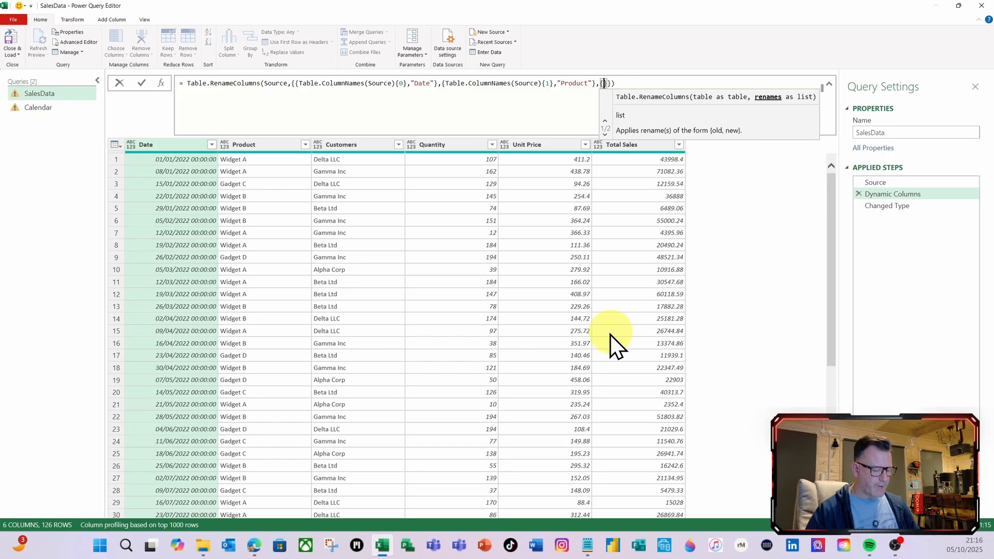
type("tableco")
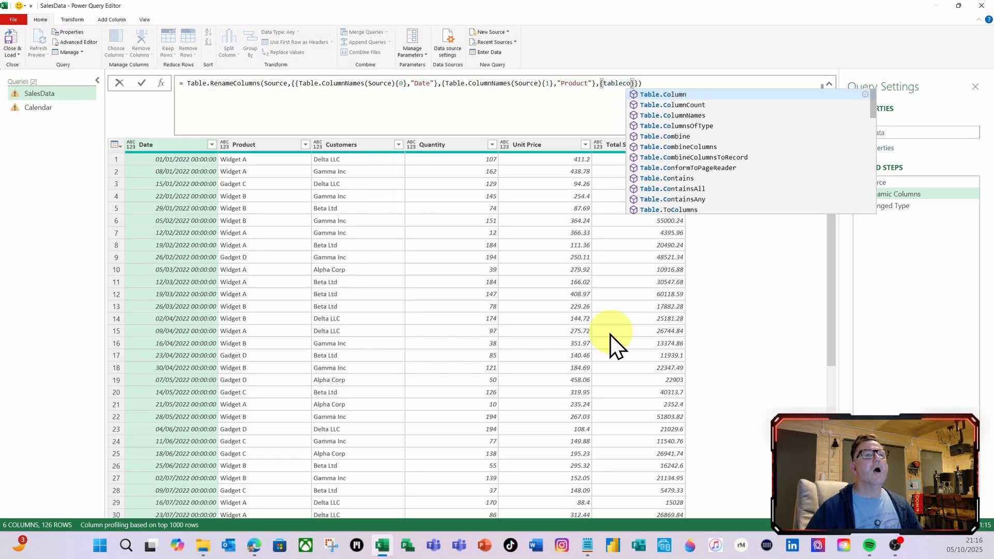
left_click(673, 116)
type("(")
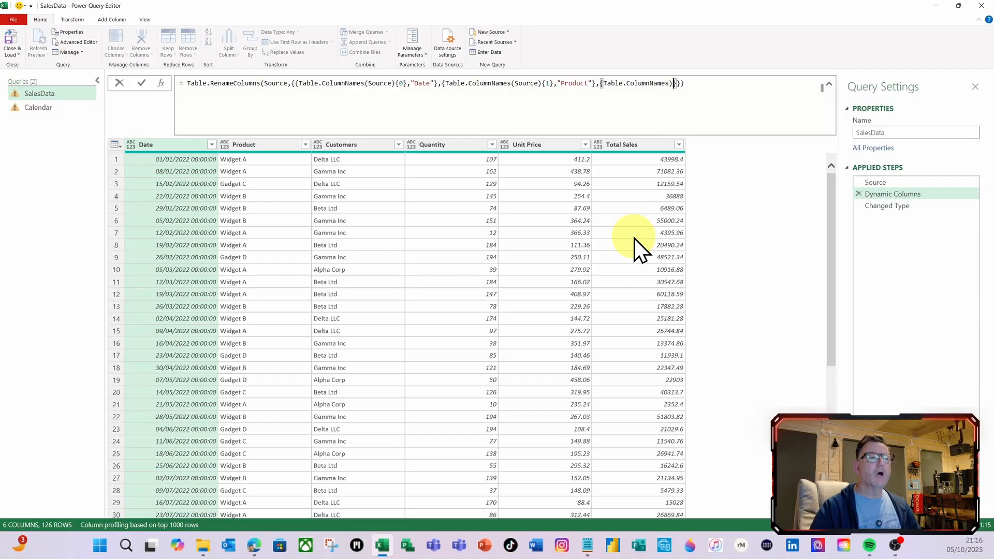
type("(")
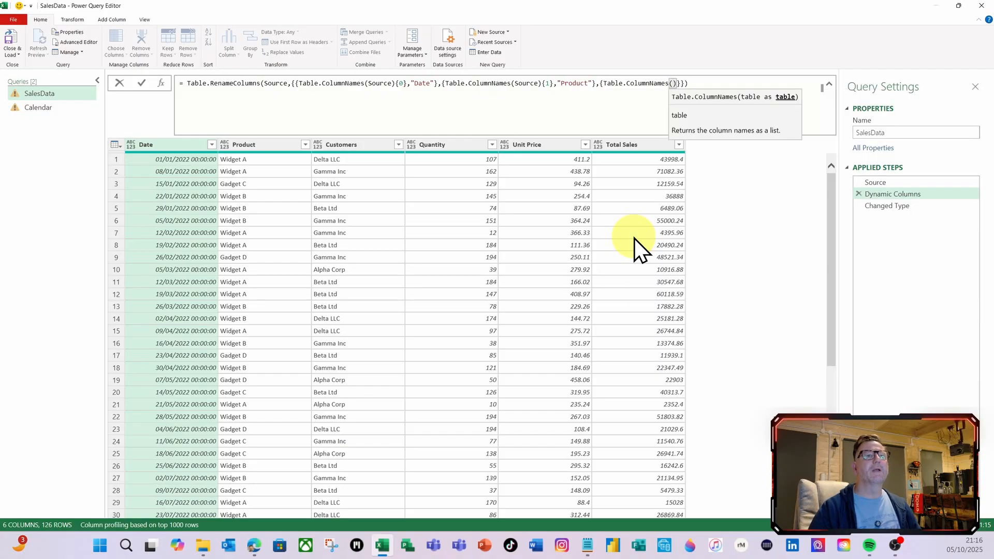
type("sou")
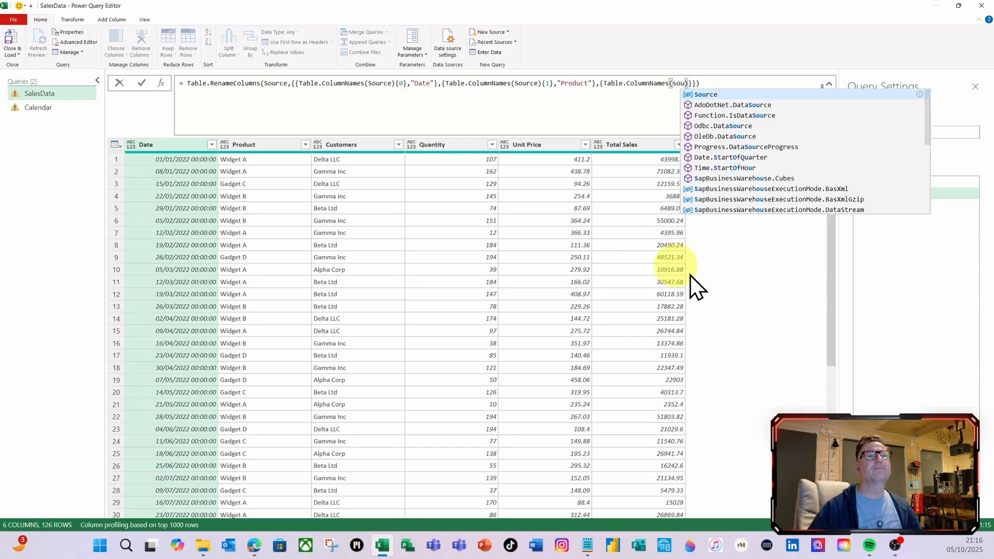
left_click(701, 95)
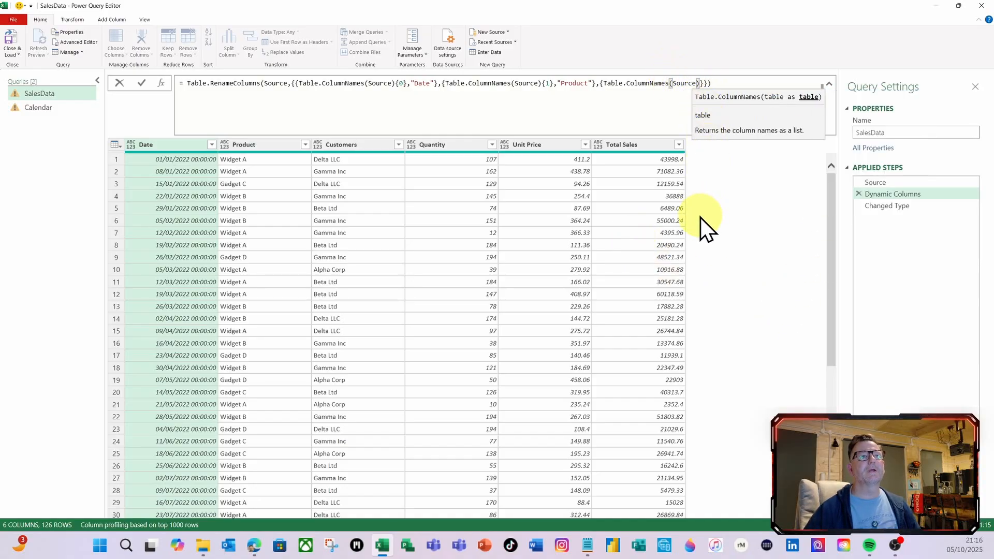
type(")")
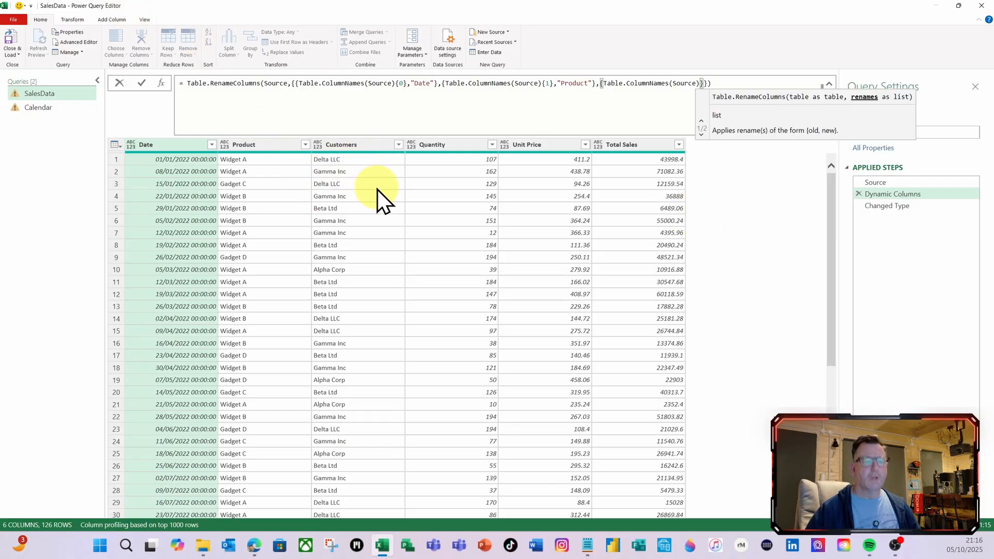
- Complete the third rename pair with index {2} and the name "Customer", and check the Changed Type step's output
type("{")
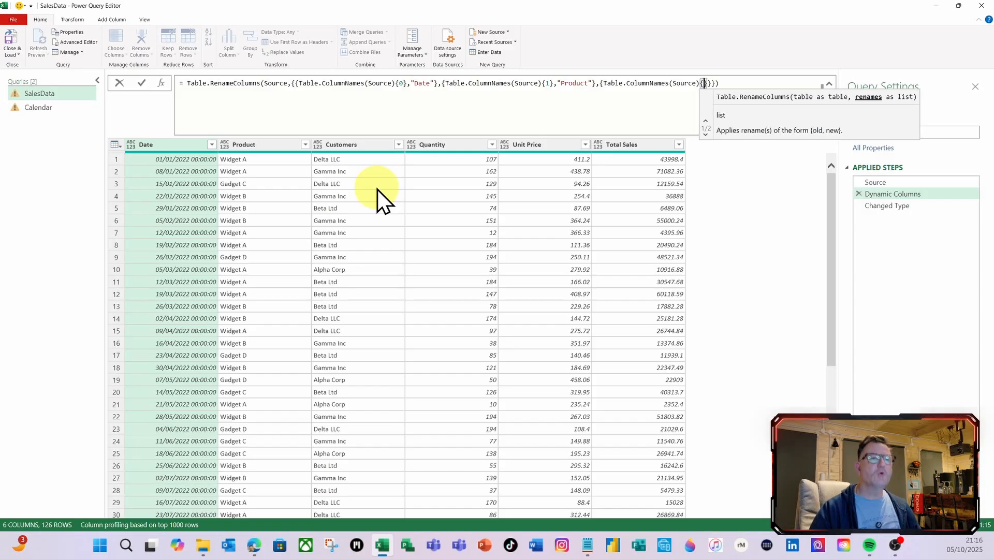
type("2")
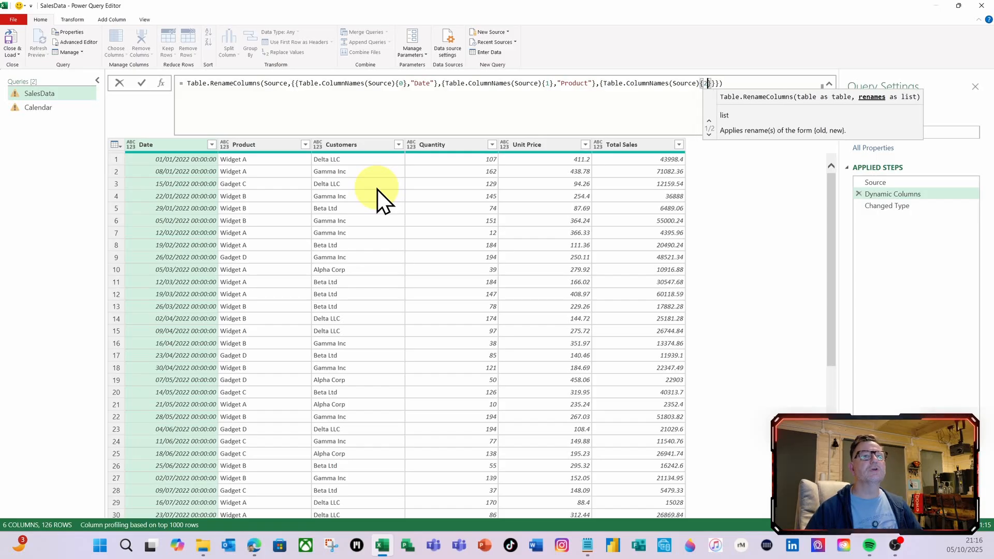
key("Right")
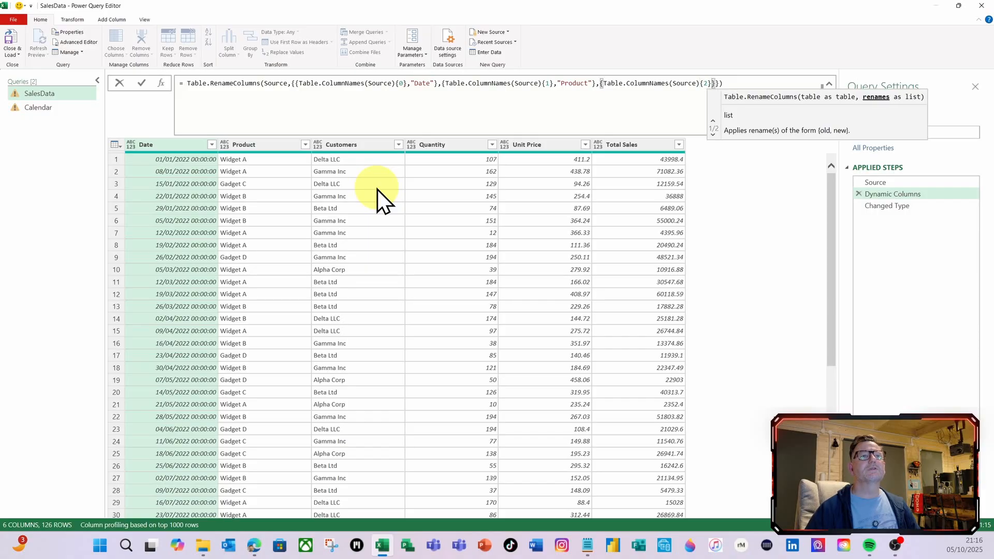
type(",")
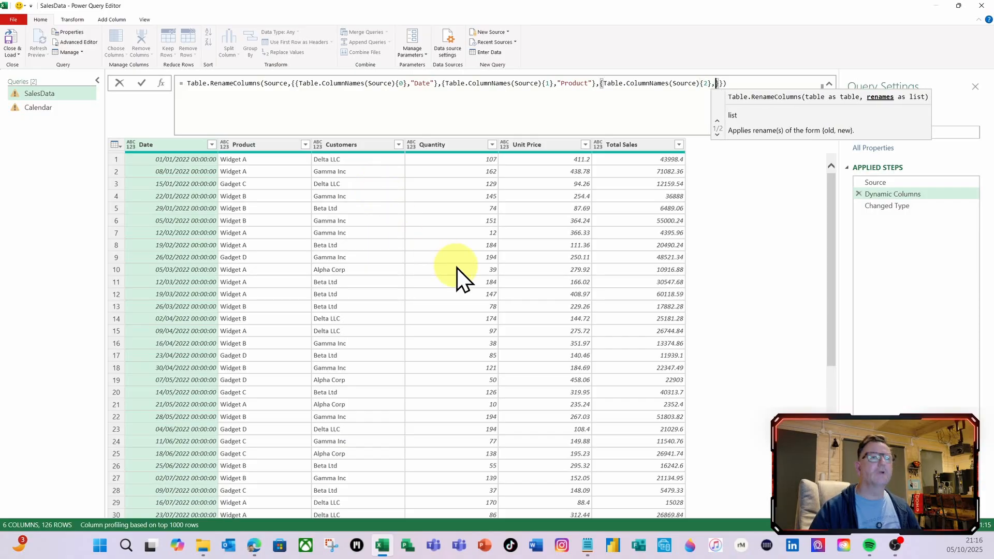
type("\"")
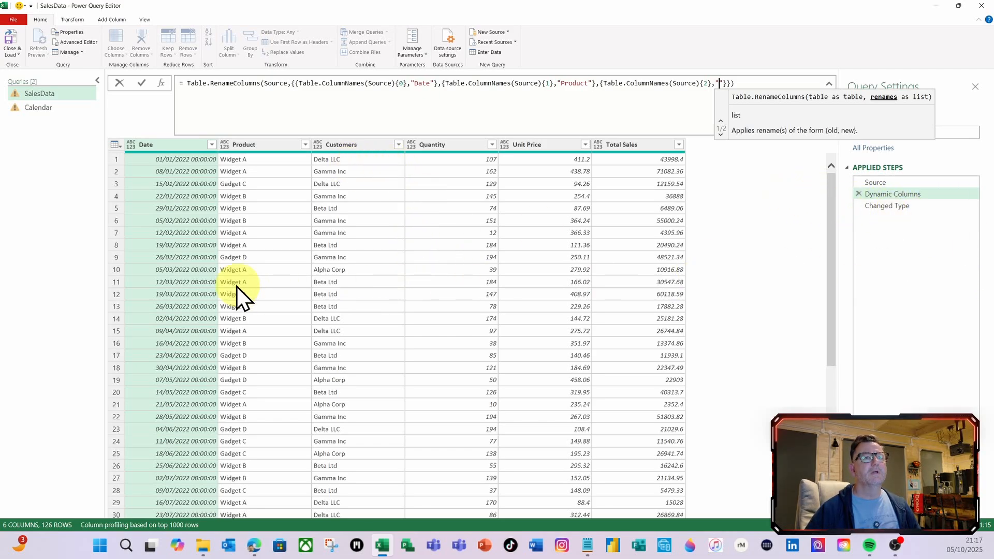
type("Customer")
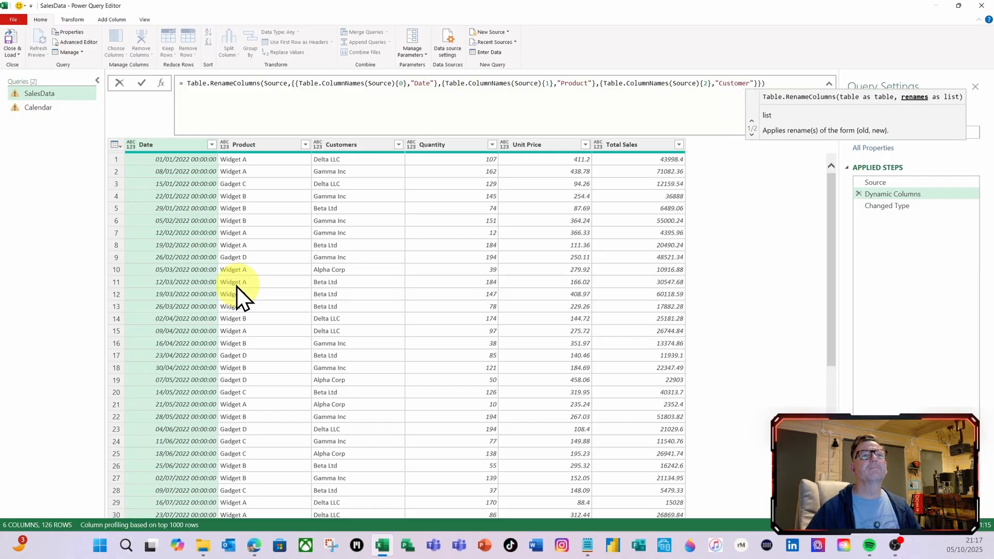
left_click(141, 83)
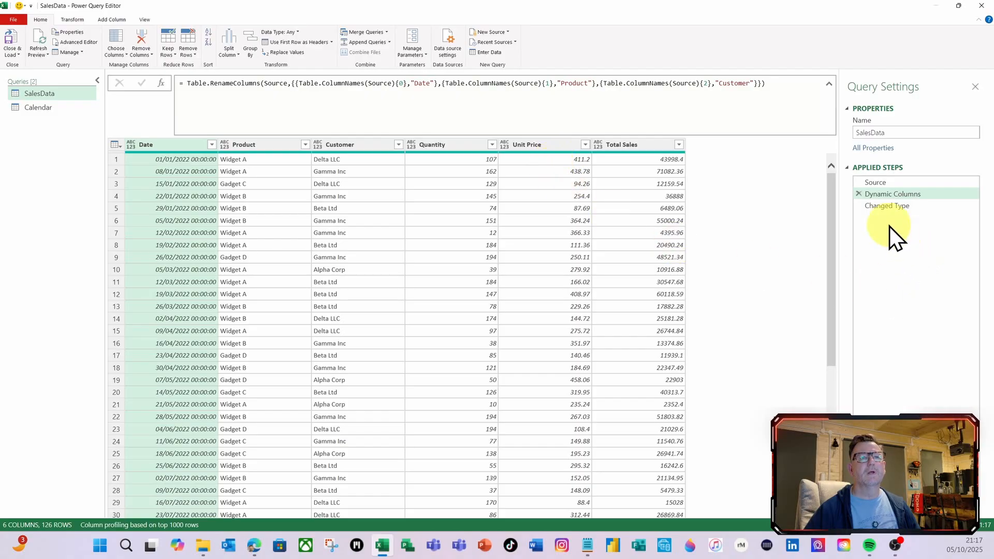
left_click(888, 207)
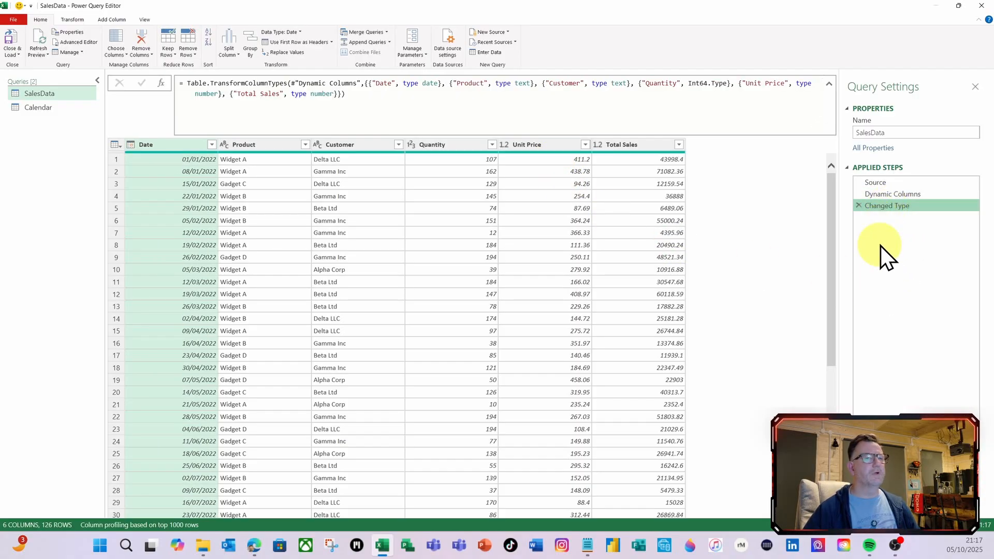
- Start a fourth rename list after the "Customer" pair in the Dynamic Columns formula, using Table.ColumnNames
left_click(880, 197)
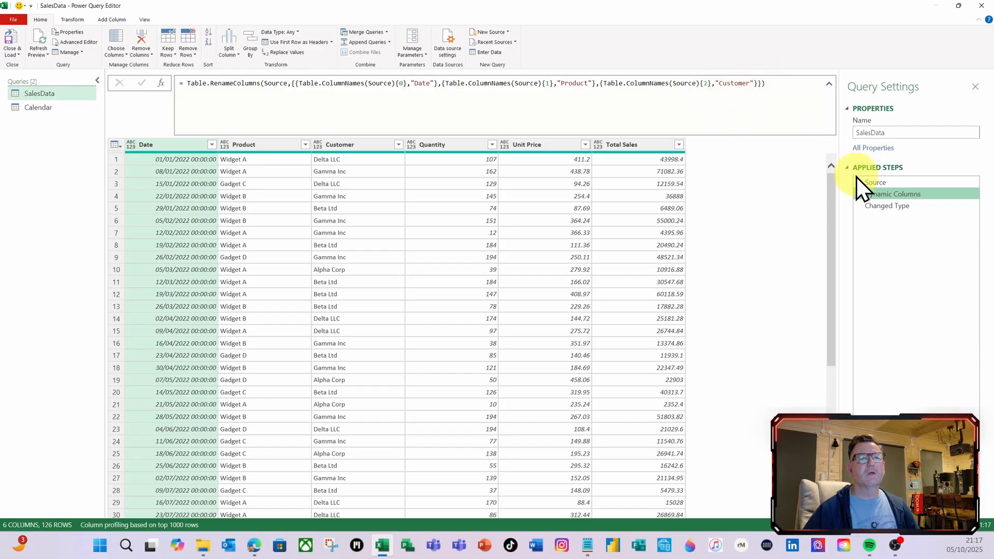
left_click(758, 84)
type(",{")
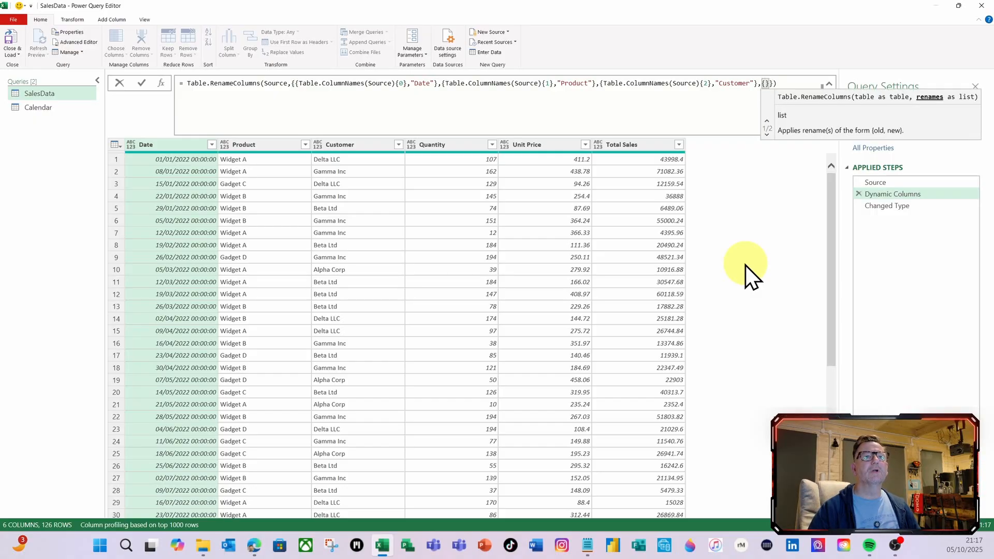
type("table")
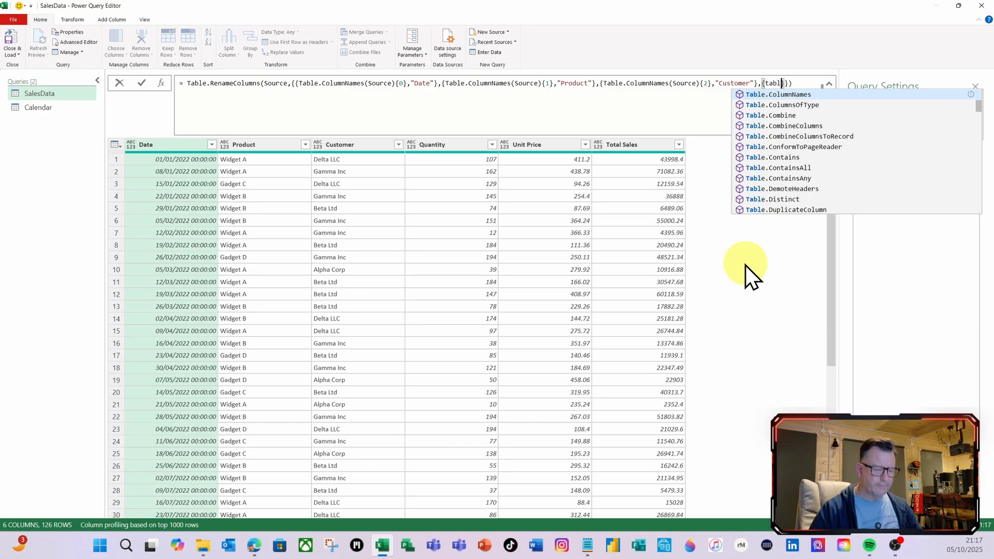
left_click(778, 95)
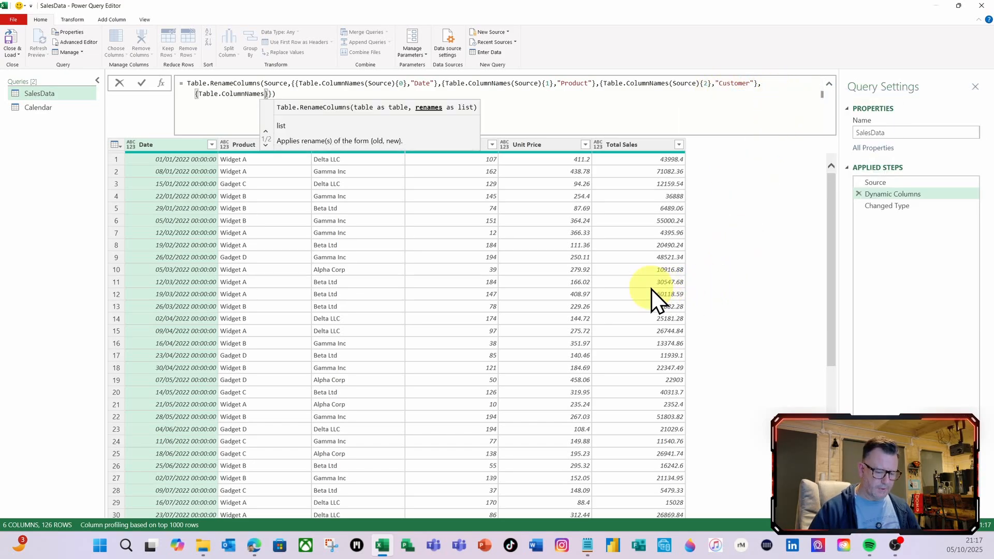
type("(")
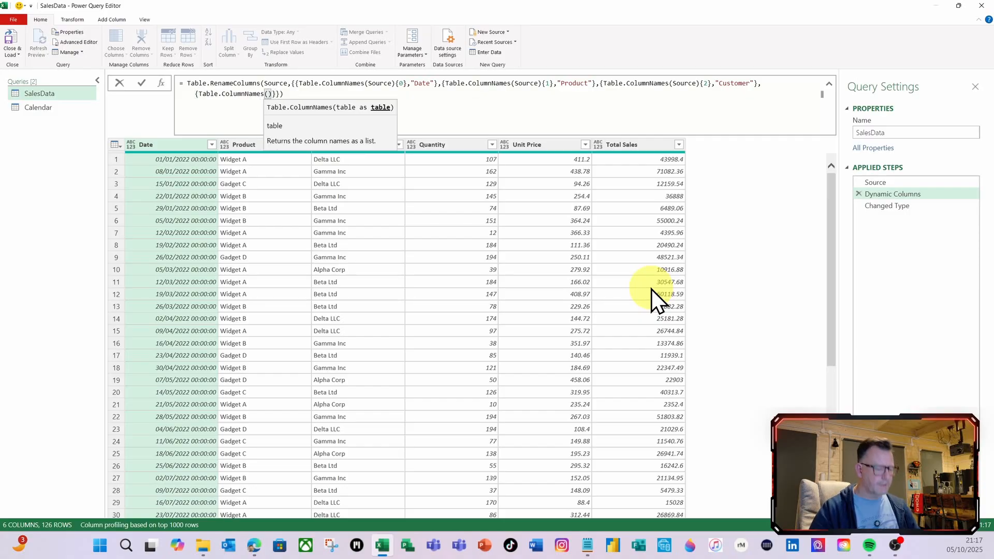
type("sou")
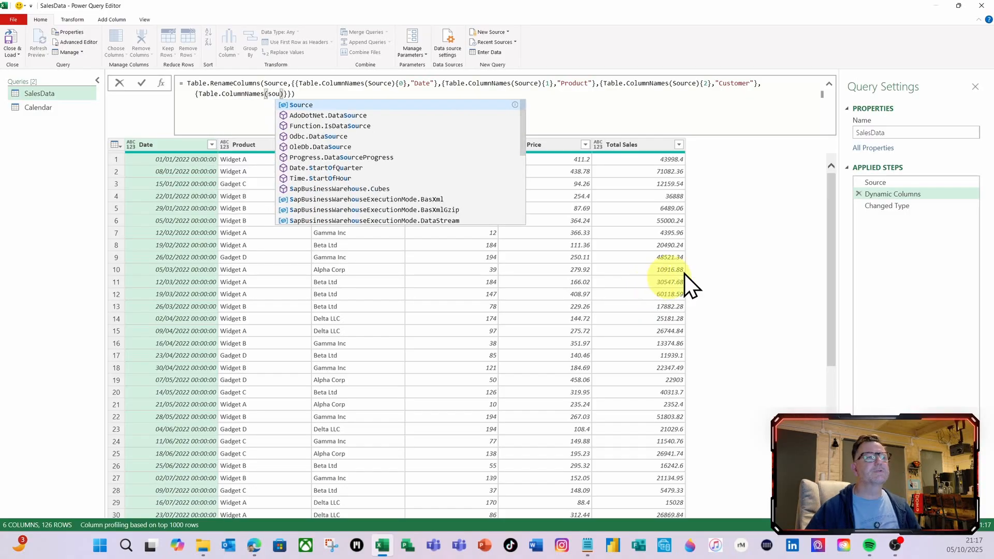
left_click(882, 185)
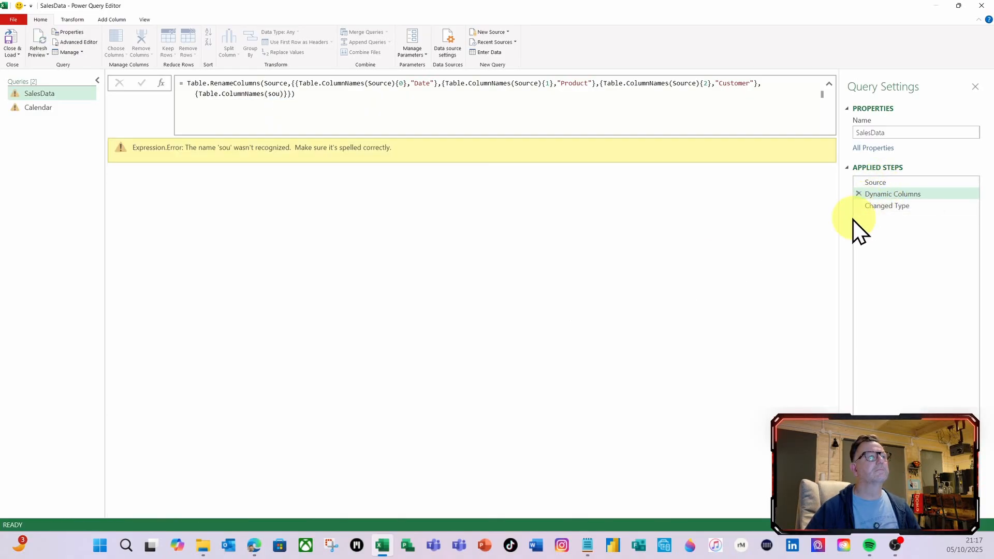
- Correct the argument of the fourth pair's Table.ColumnNames call in the Dynamic Columns formula to Source
left_click(275, 94)
left_click(280, 94)
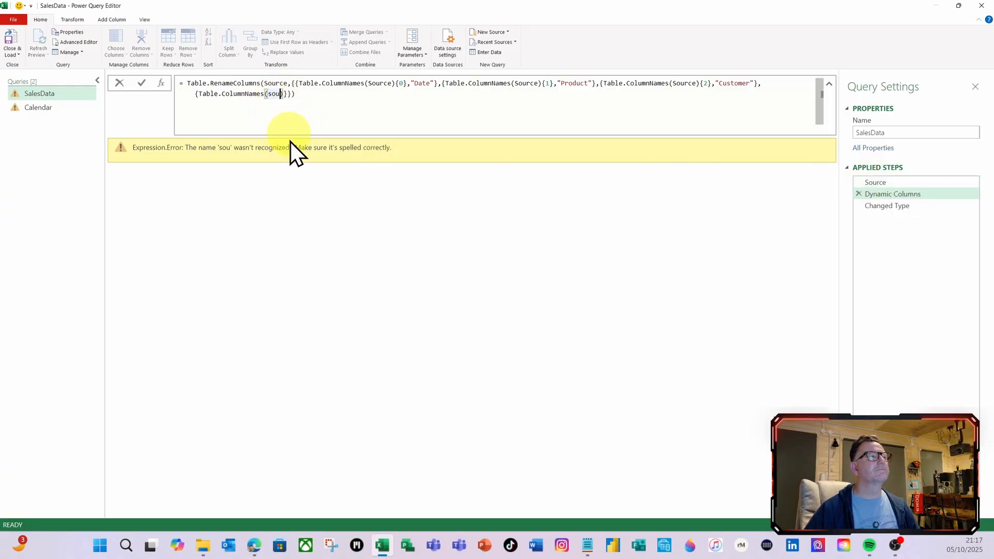
key("BackSpace")
key("BackSpace")
key("BackSpace")
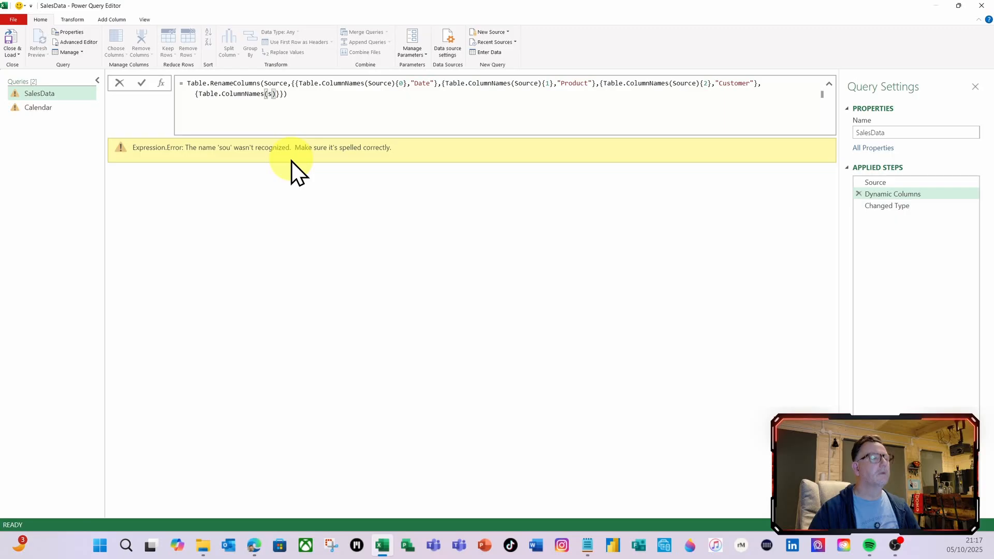
type("s")
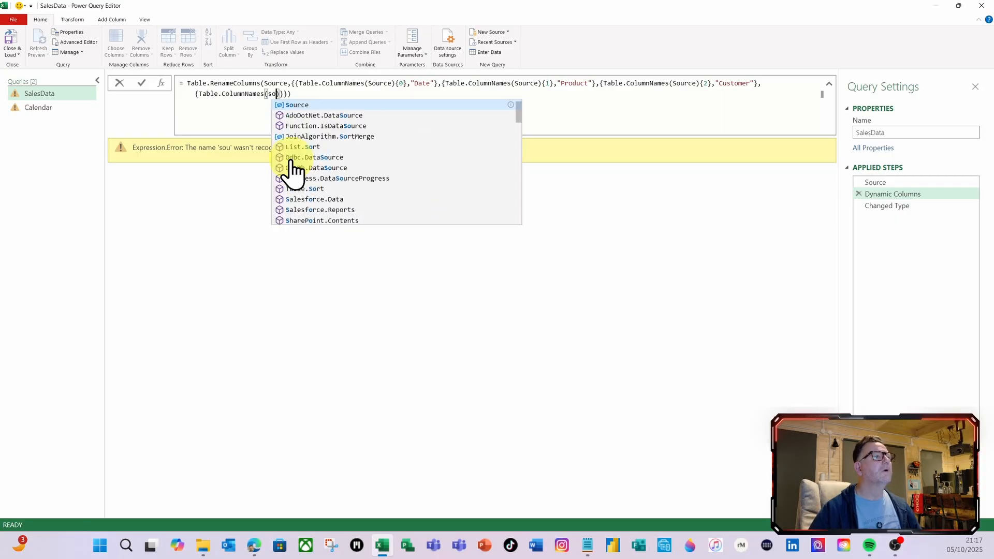
left_click(296, 106)
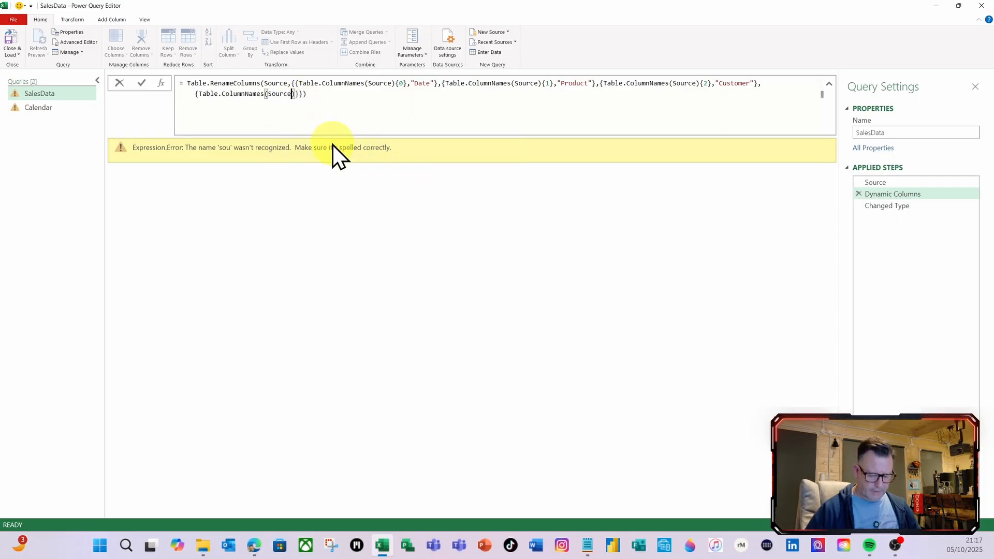
- Complete the fourth rename pair with index {3} and the name "Quantity", and apply the formula
key("Right")
type("{")
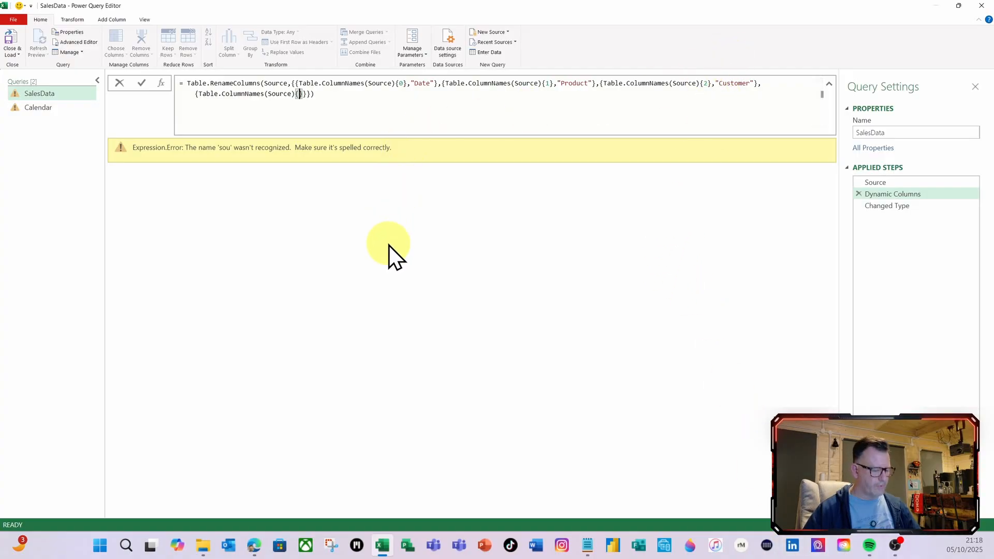
type("3")
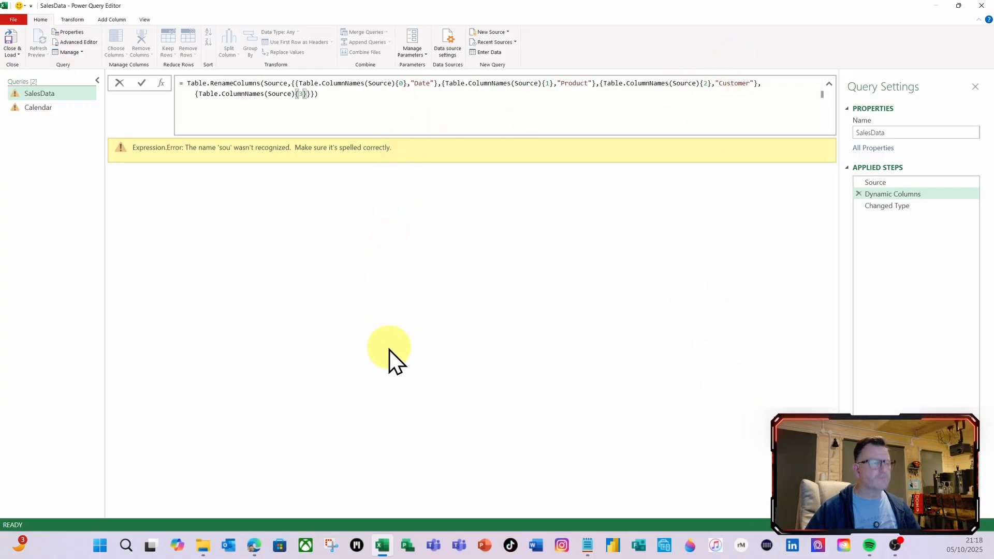
key("Right")
type(",")
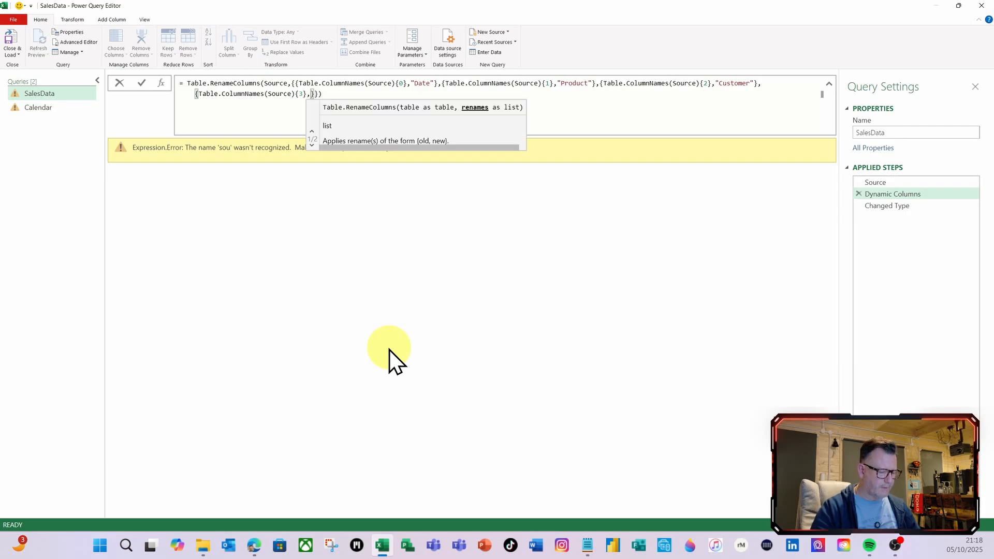
type("\"Quantity")
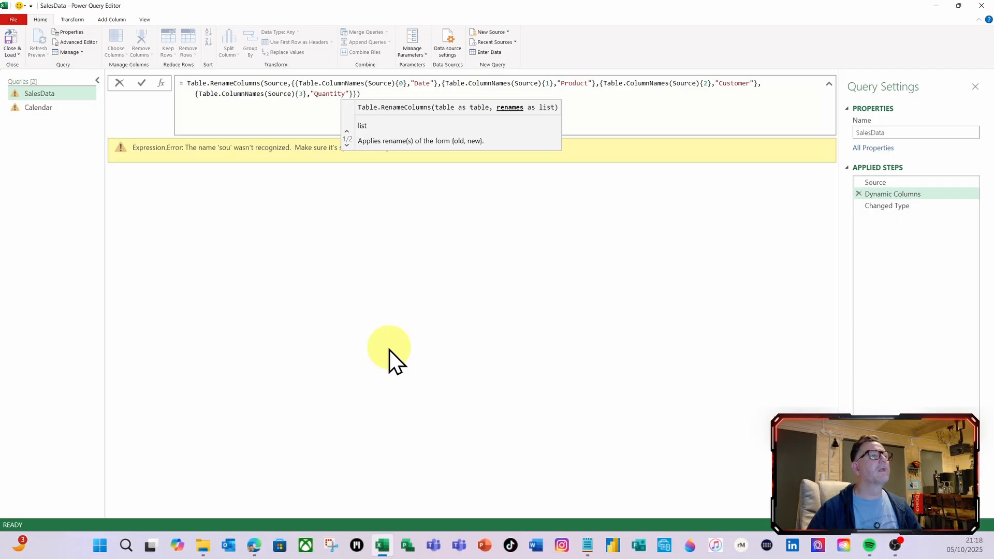
left_click(142, 84)
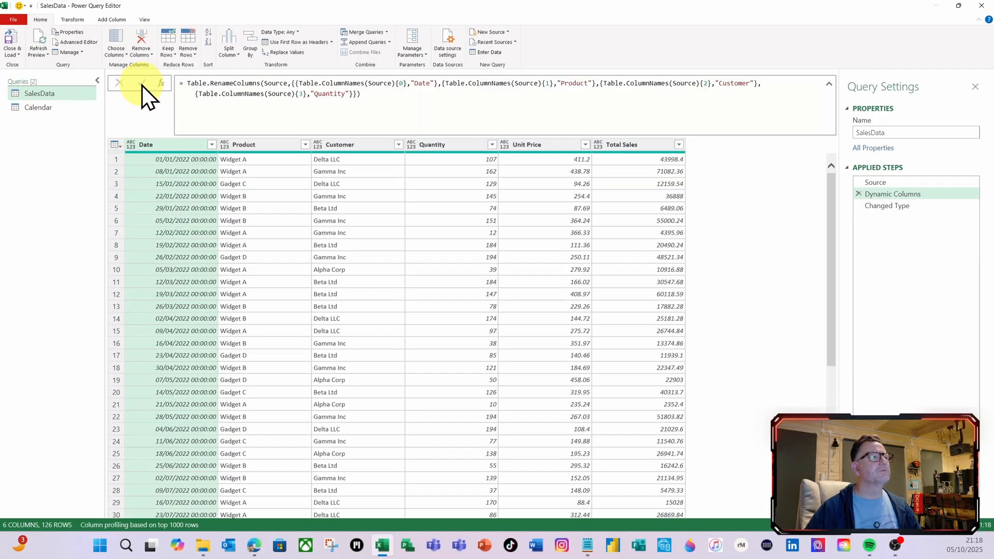
- Add a fifth rename list after the "Quantity" pair, starting with Table.ColumnNames(Source)
left_click(353, 94)
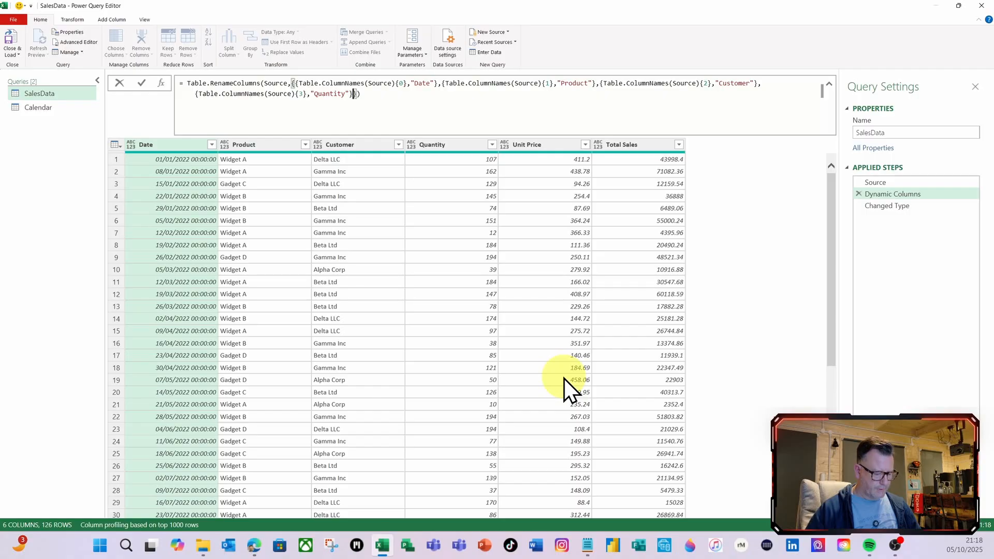
type("{")
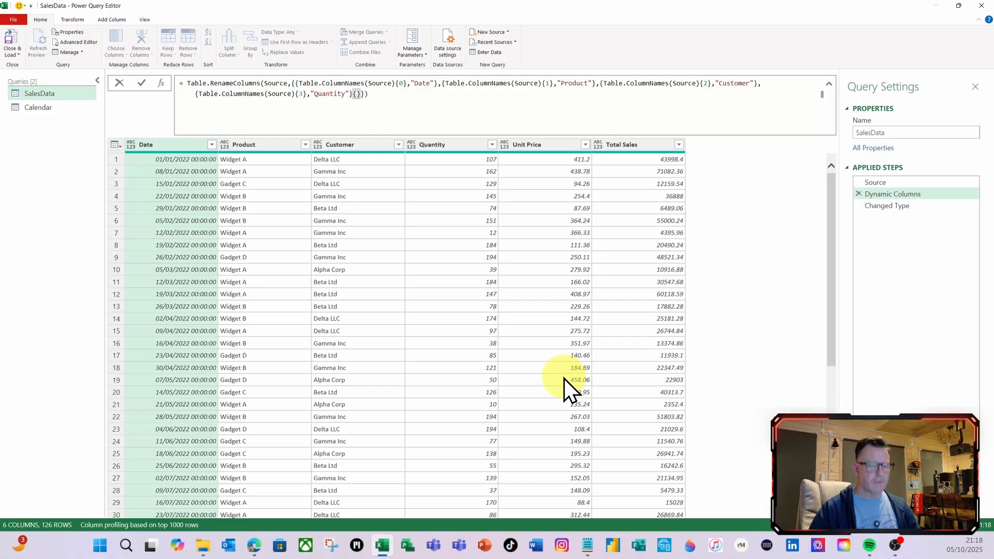
type(",")
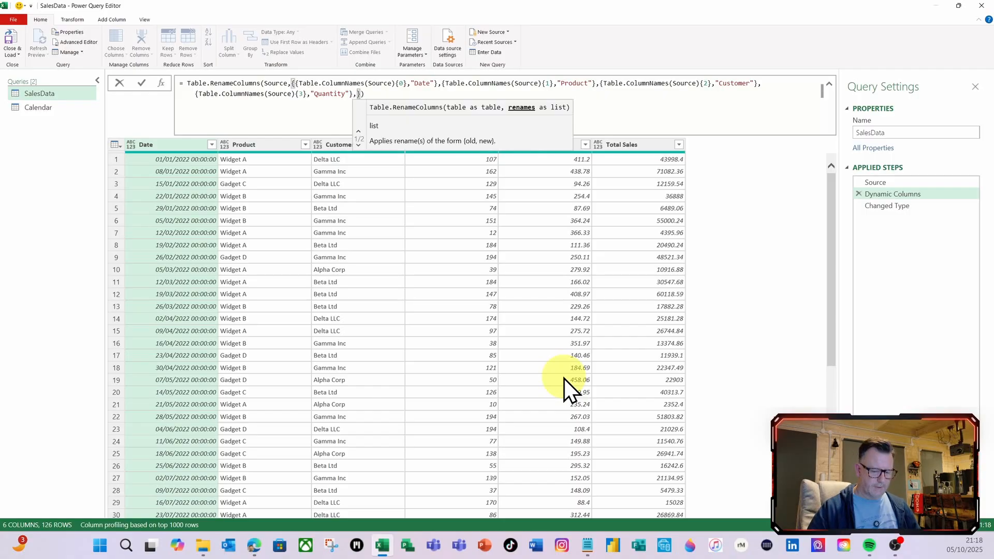
type("{")
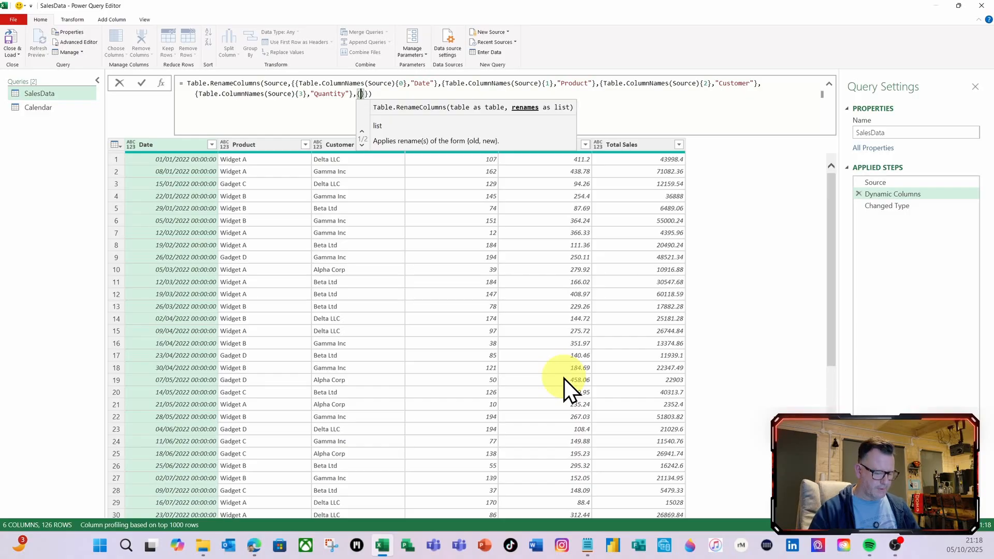
type("tabl")
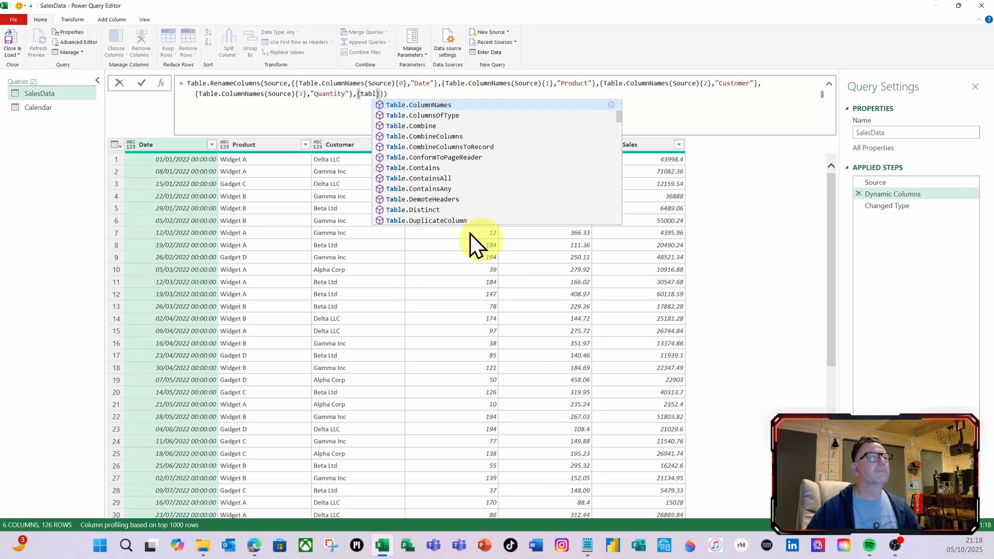
left_click(436, 104)
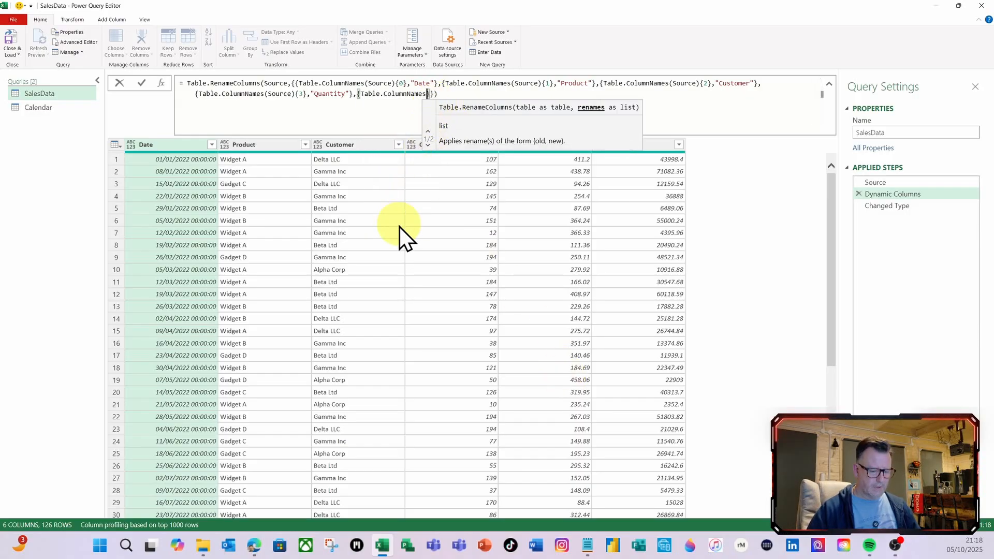
type("(s")
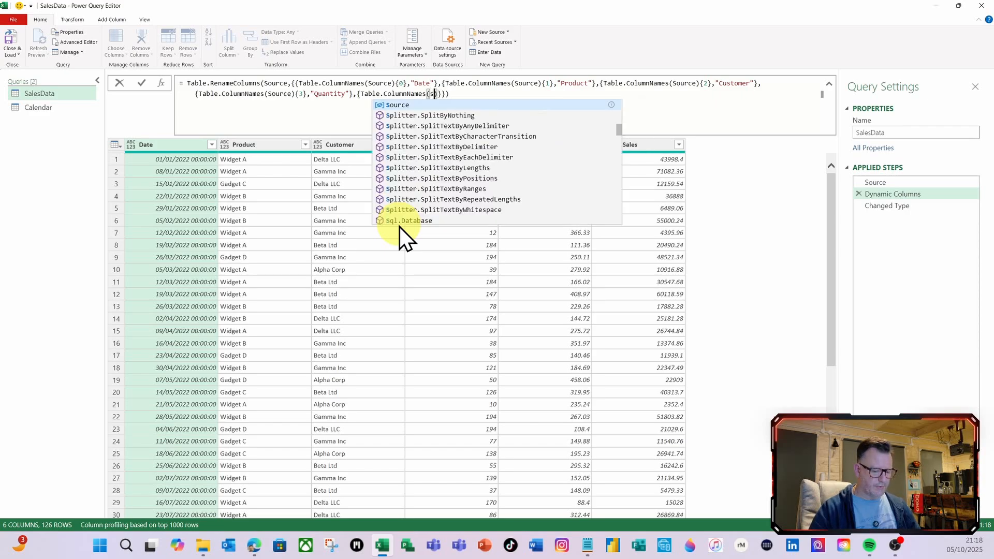
type("ou")
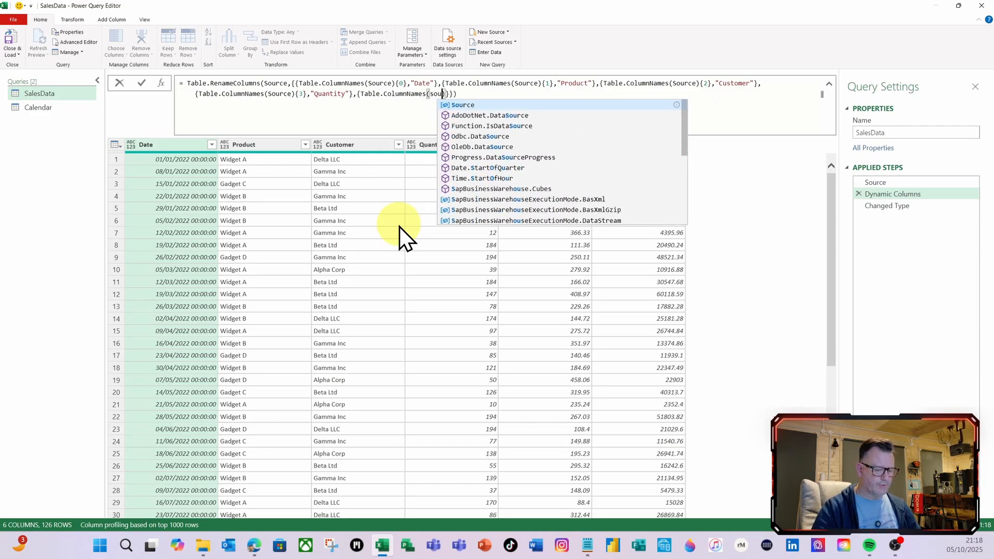
left_click(462, 105)
type(")")
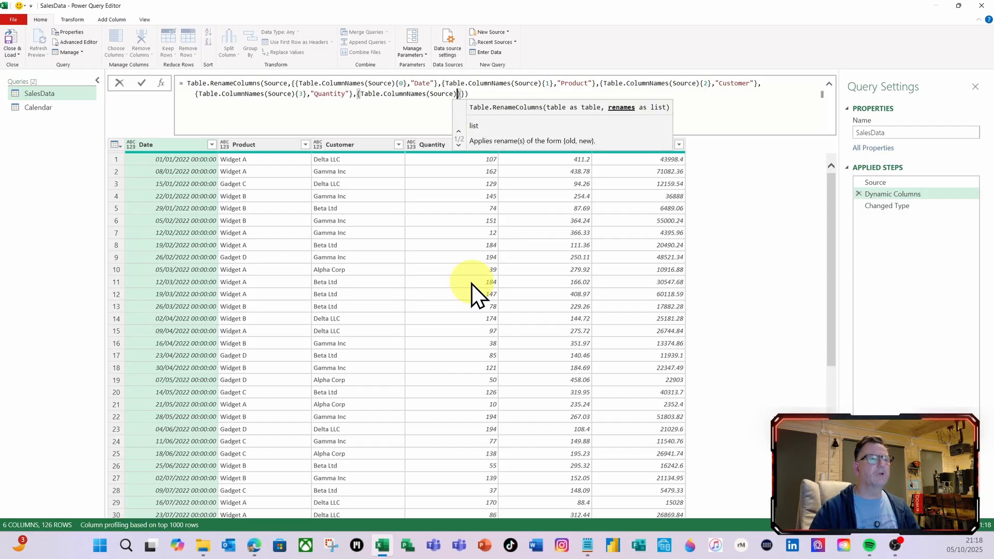
- Complete the fifth rename pair with index {4} and the name "Unit Price", and apply the formula
type("{")
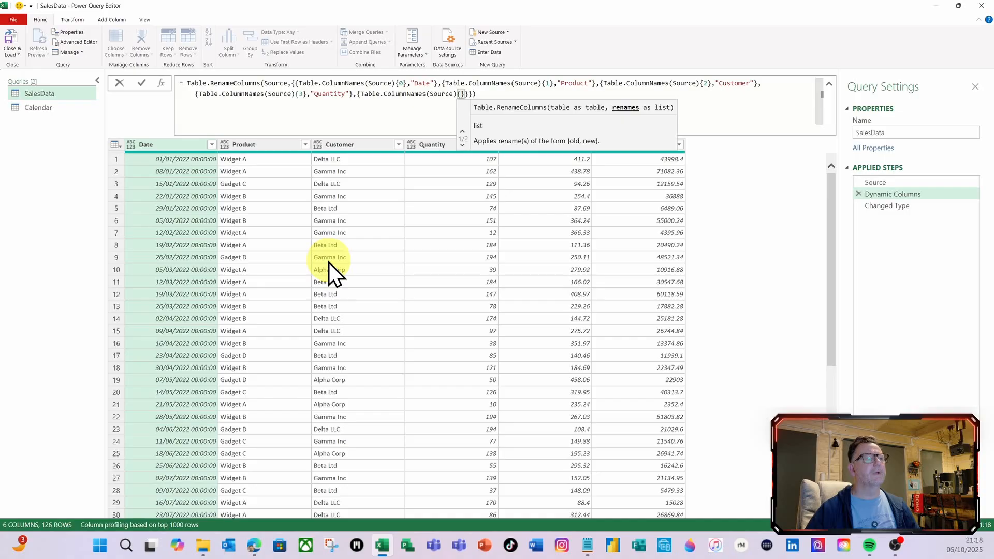
type("4")
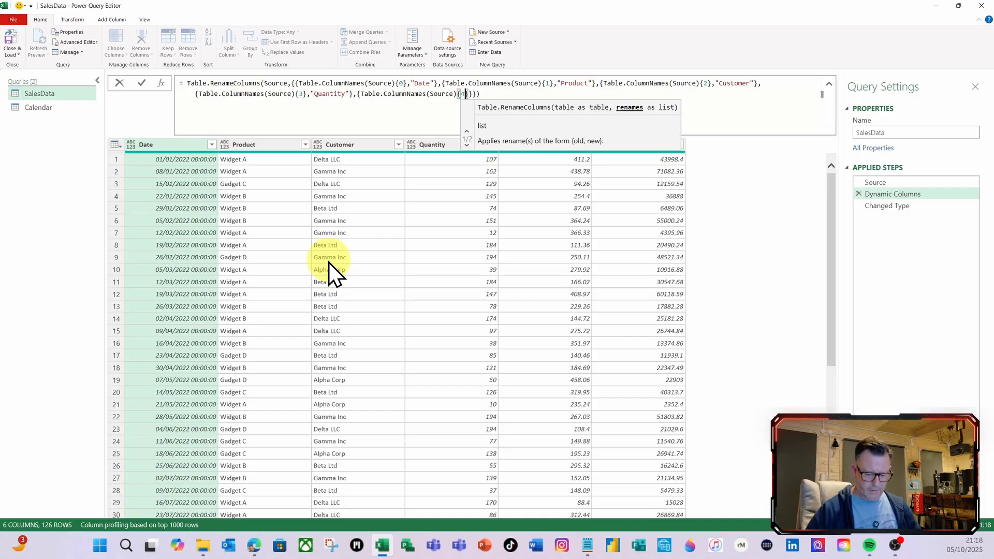
type("}")
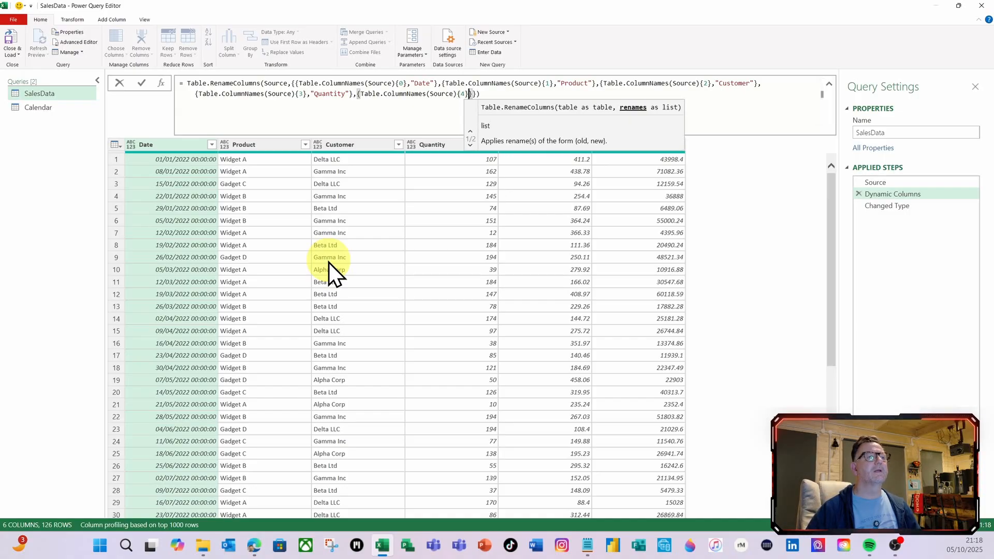
type(",")
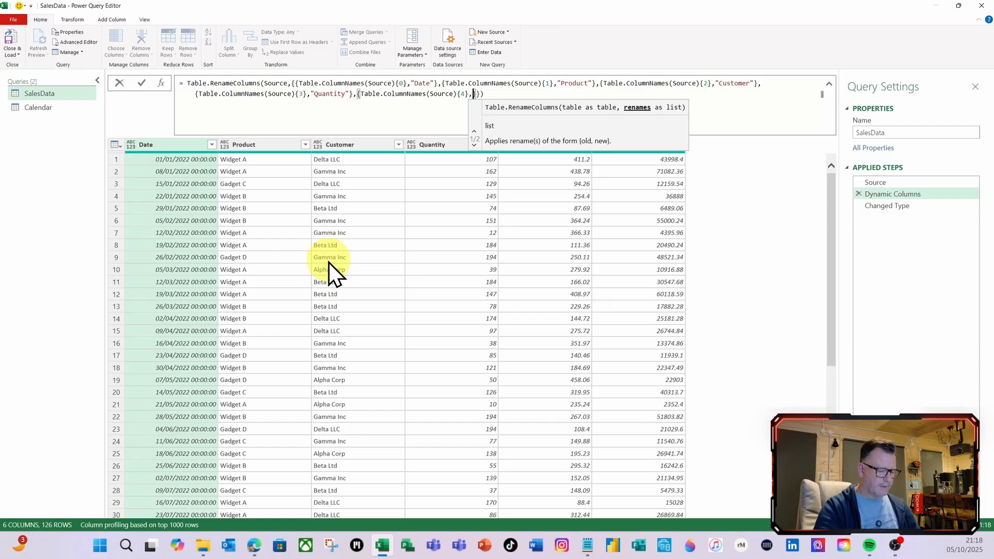
type("\"")
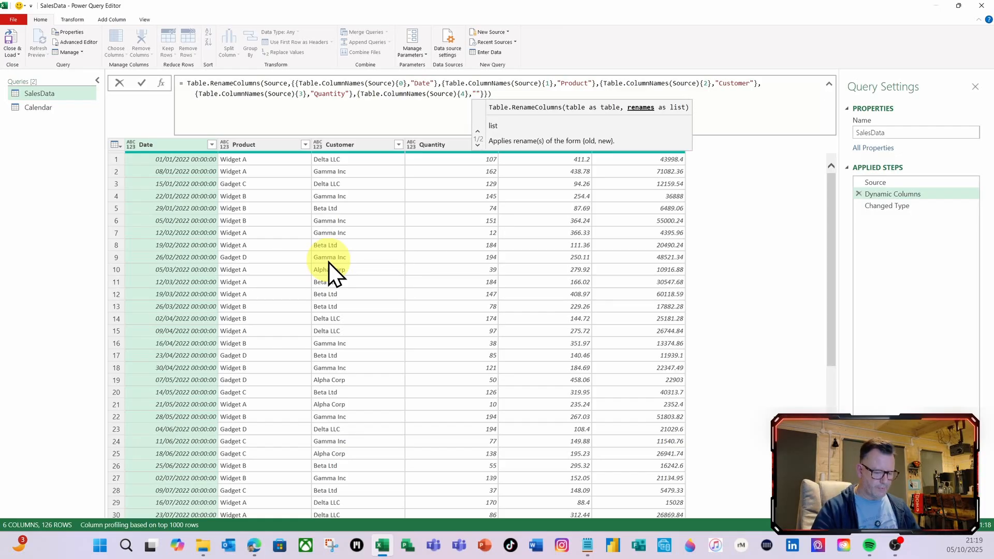
type("Unit ")
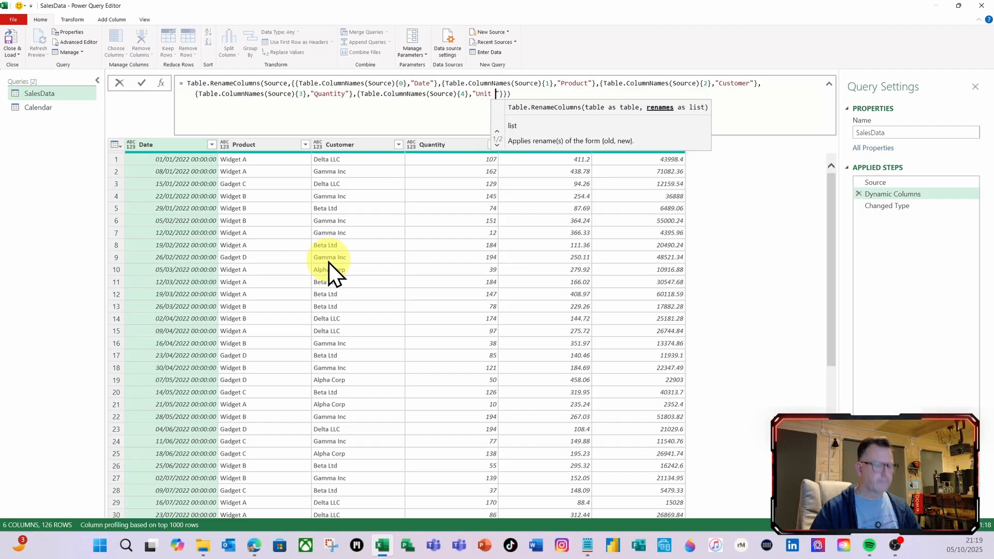
type("Price")
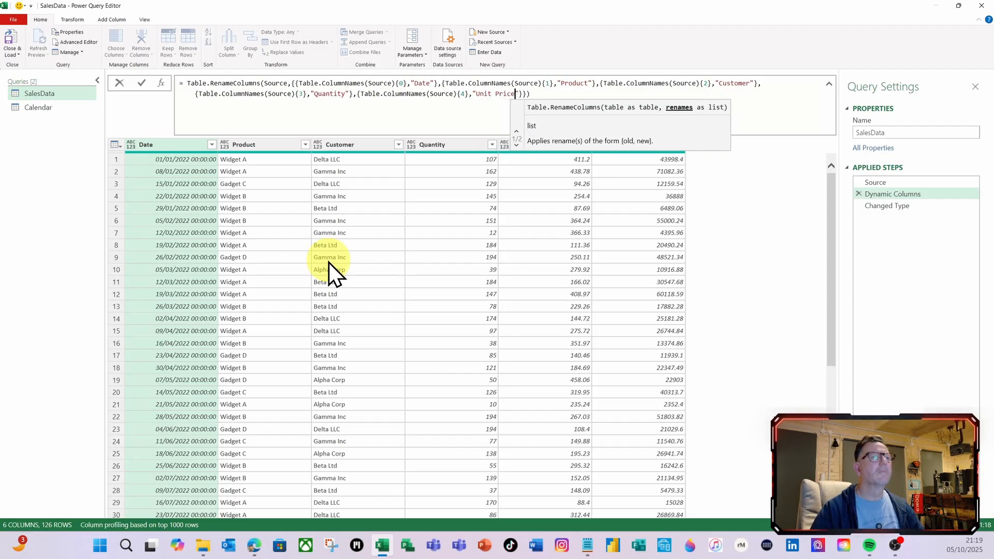
left_click(143, 84)
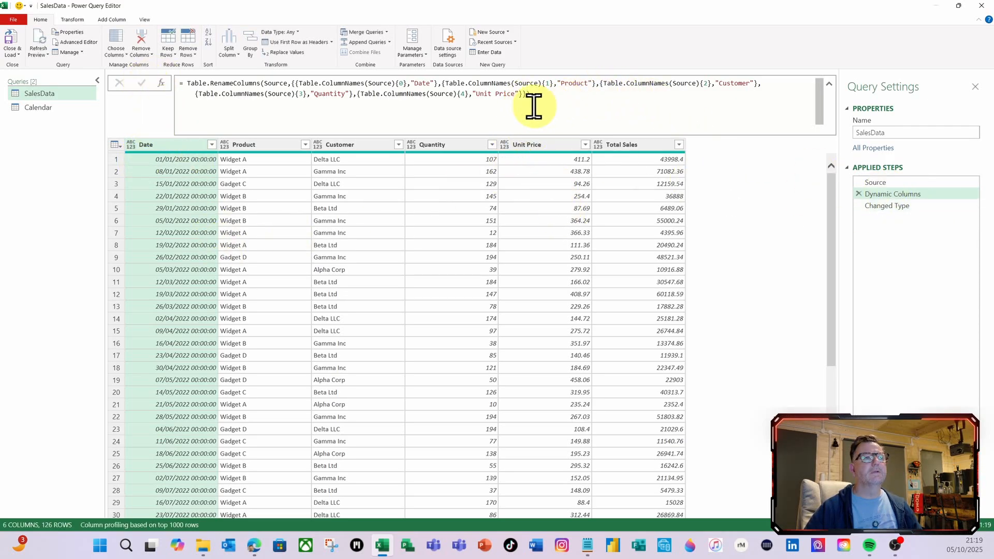
- Add a sixth rename list after the "Unit Price" pair in the Dynamic Columns formula, starting with Table.ColumnNames(Source)
left_click(522, 94)
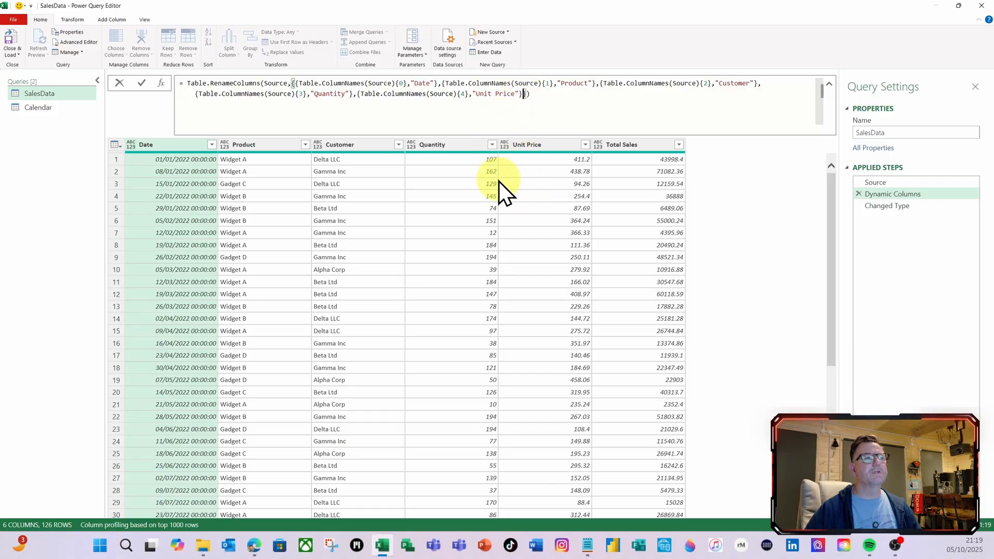
type(",{")
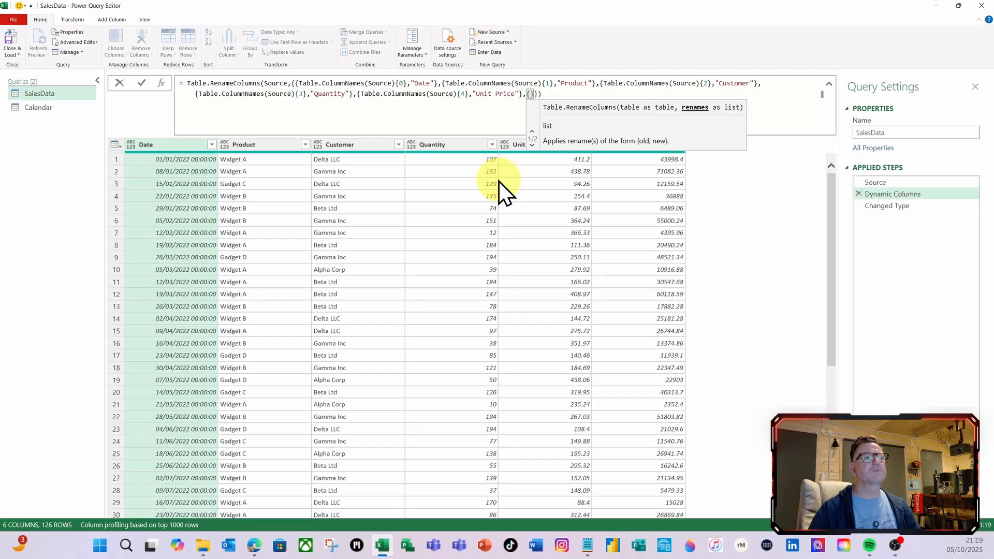
type("table")
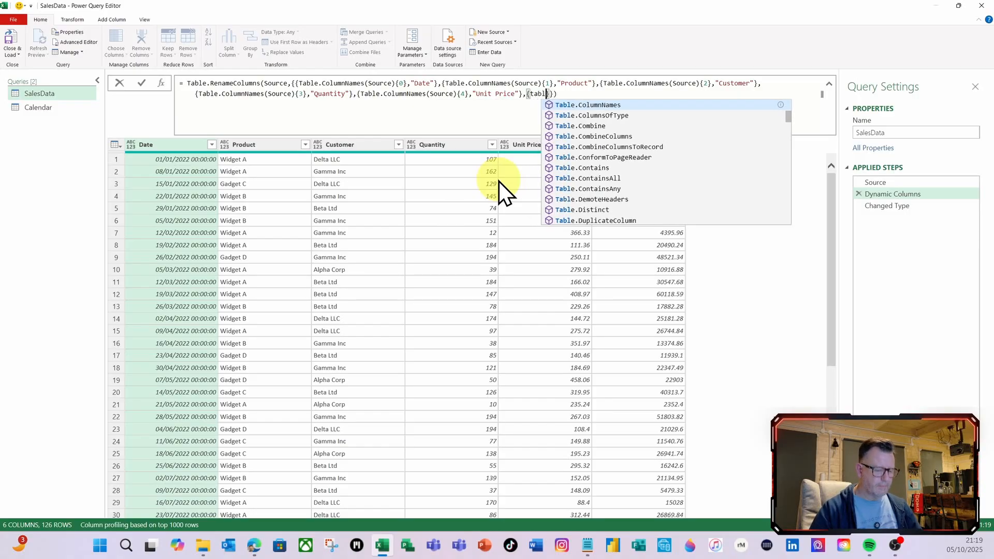
left_click(611, 106)
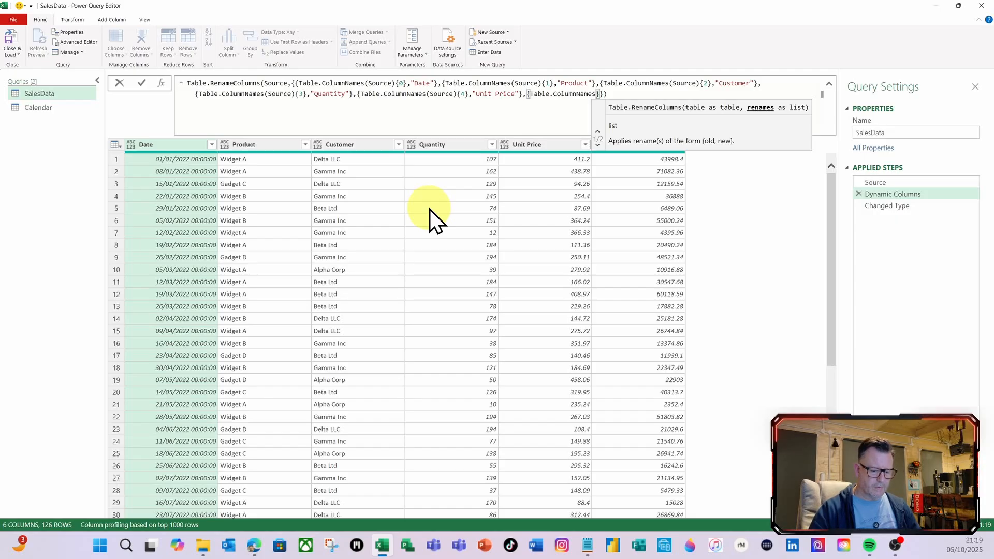
type("(sou")
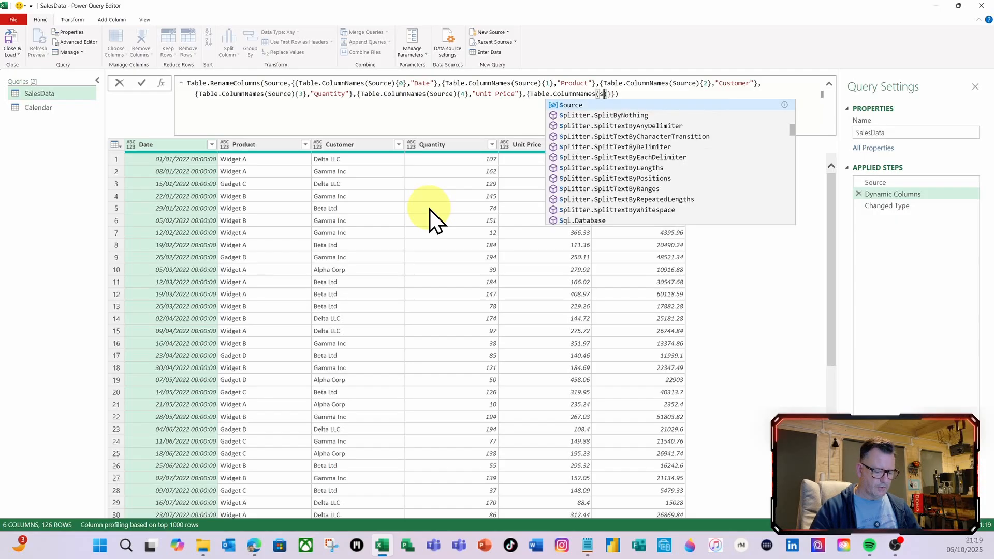
left_click(632, 105)
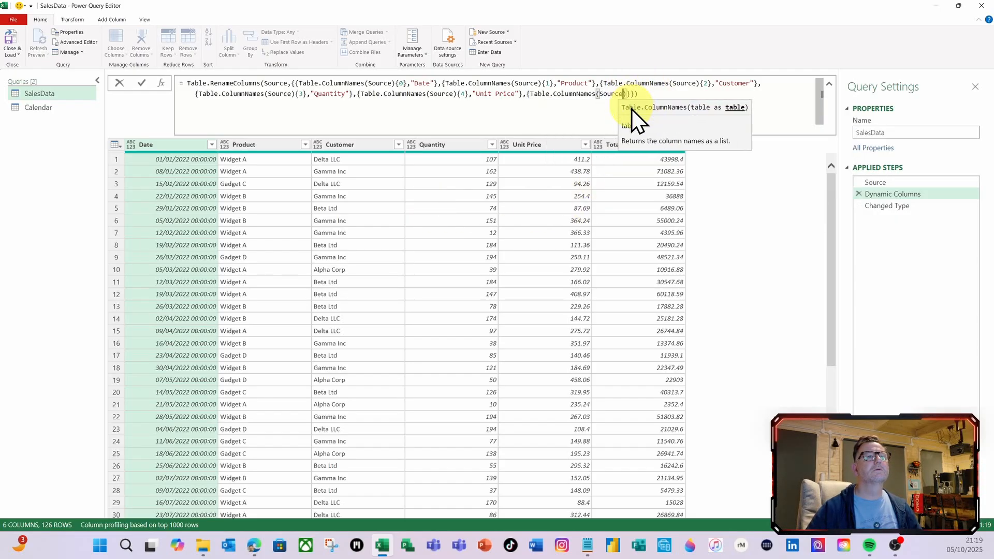
type(")")
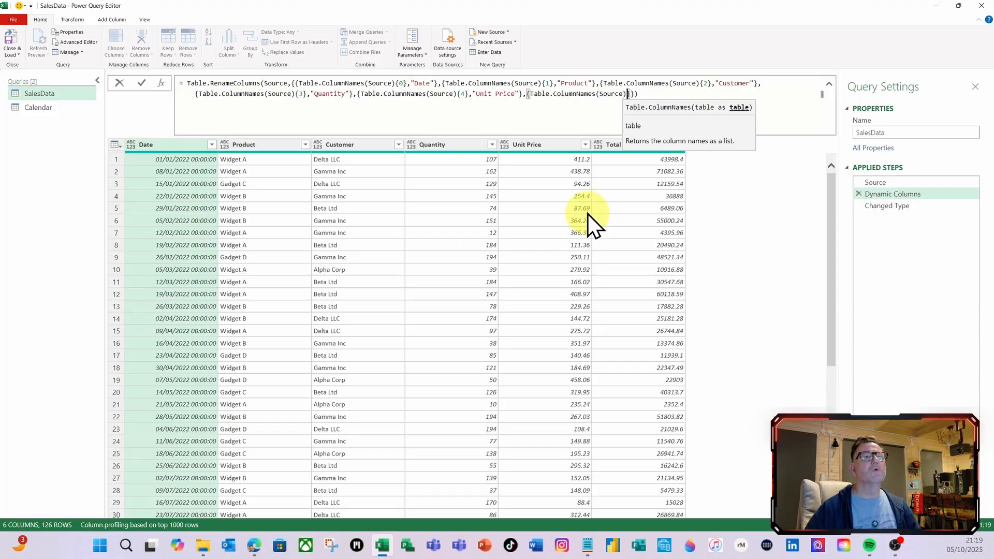
- Complete the sixth rename pair with index {5} and the name "Total Sales", apply the formula, and load the query back to the workbook
type("{")
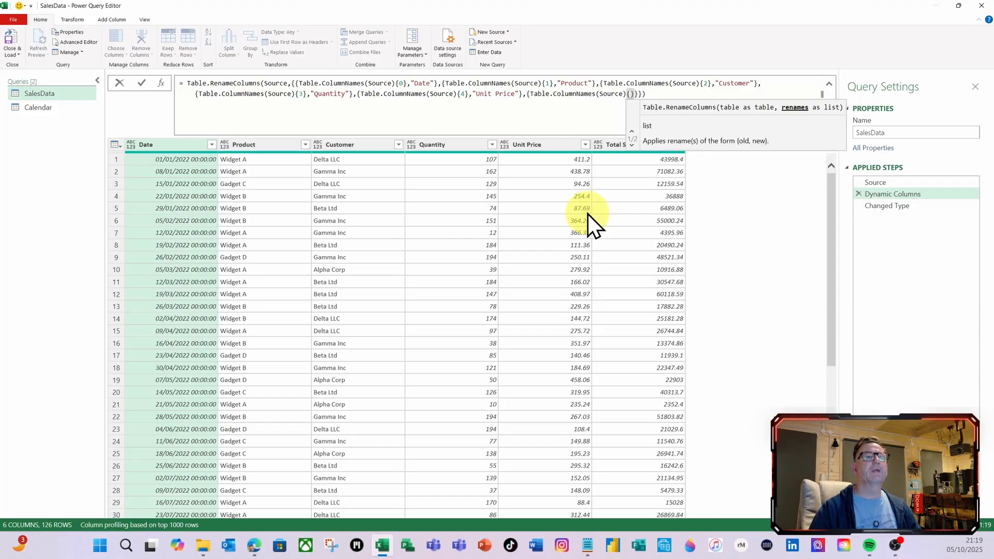
type("4")
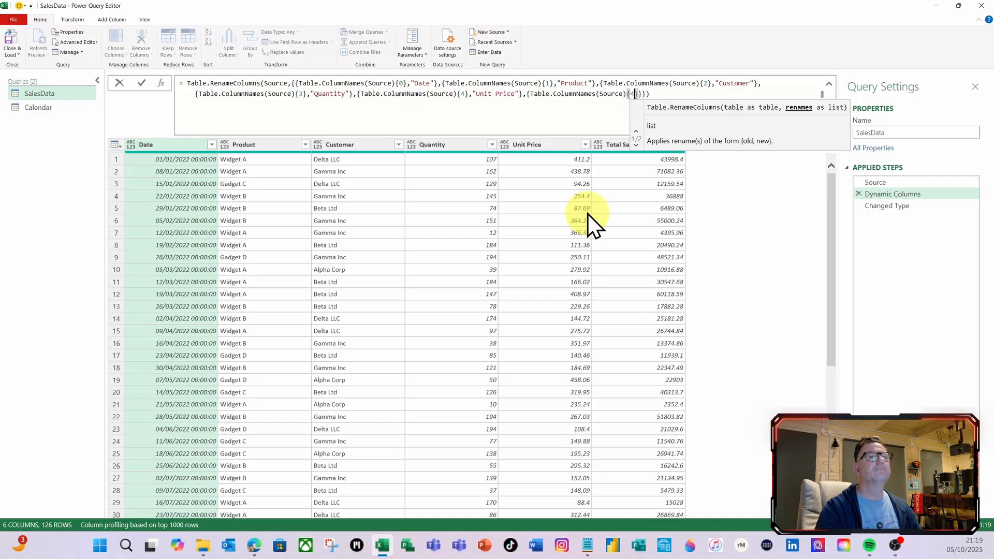
key("BackSpace")
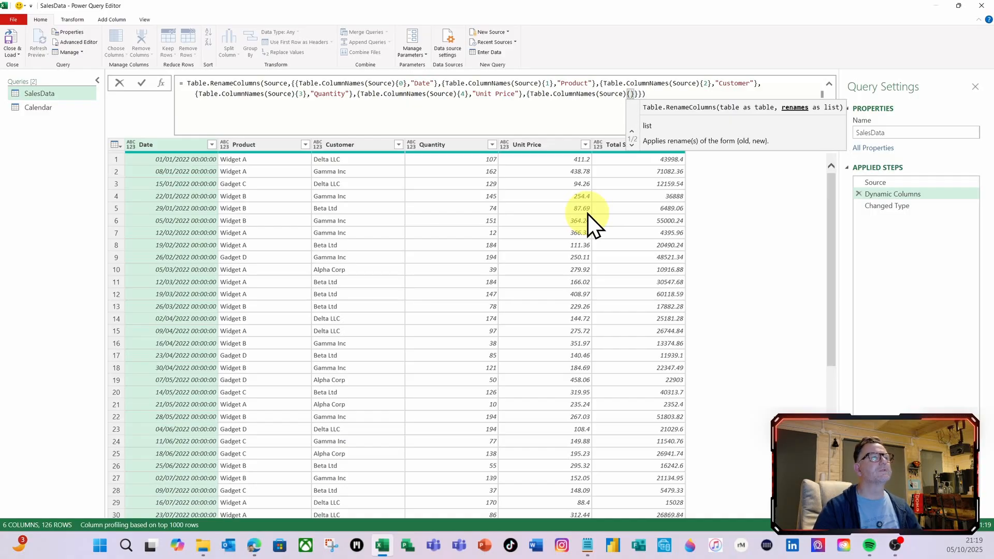
type("5")
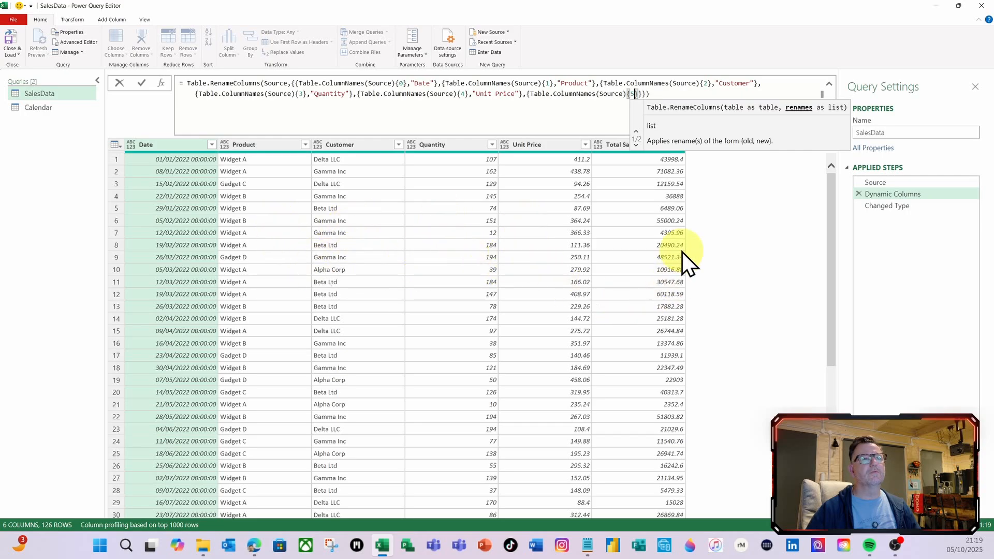
type("},")
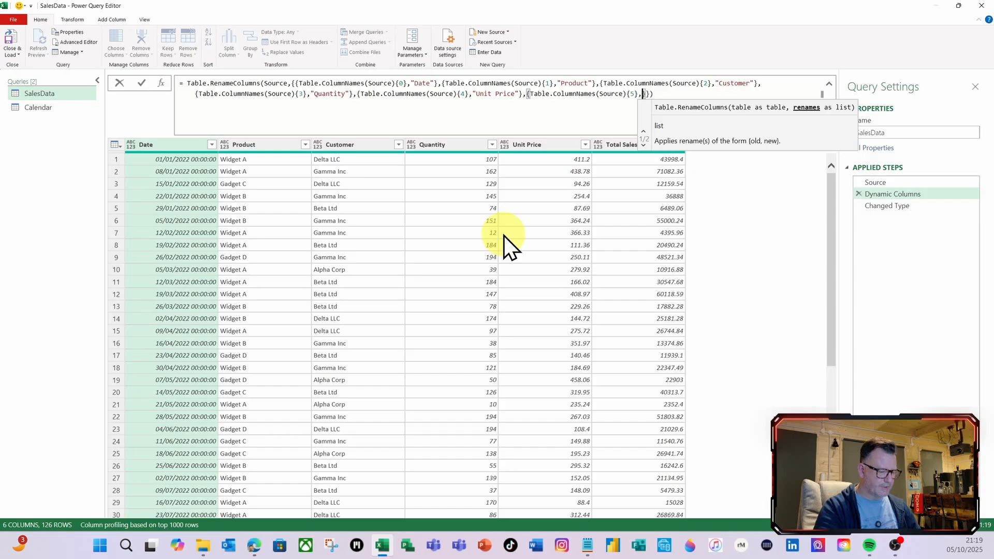
type("\"Tota")
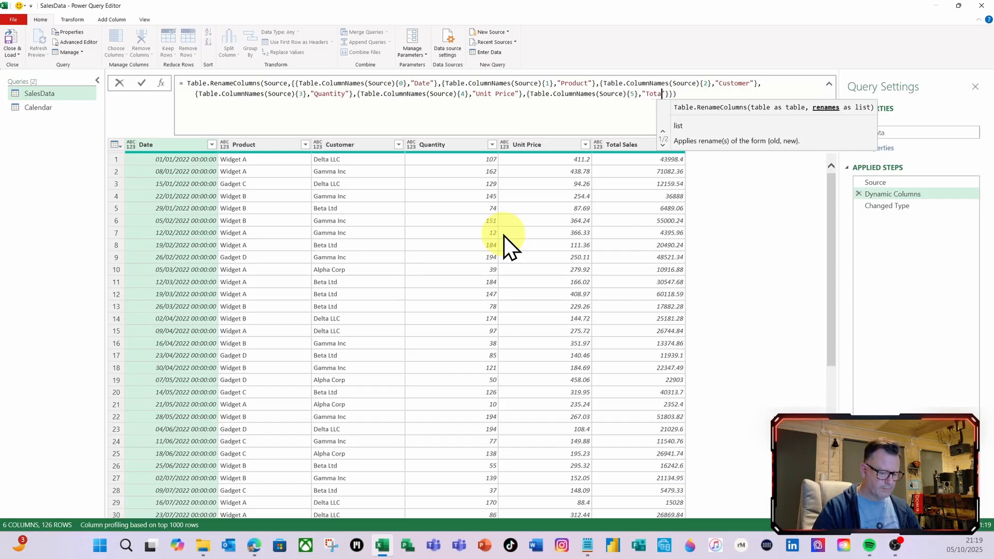
type("l Sales")
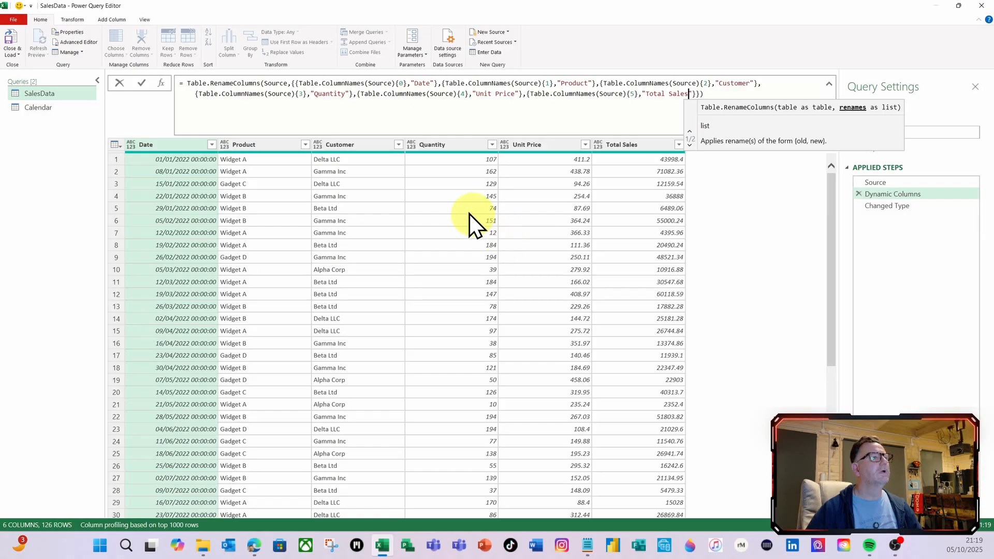
left_click(142, 83)
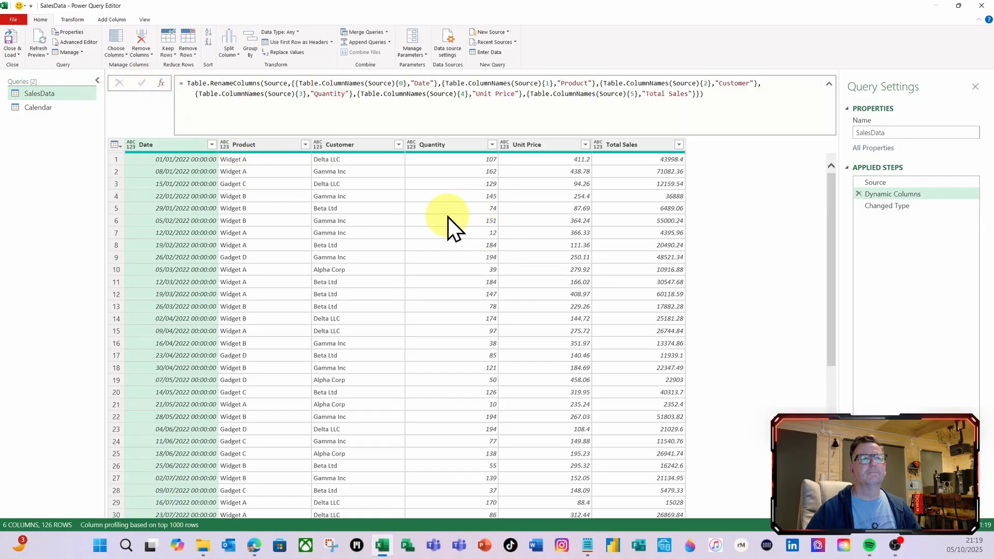
left_click(11, 41)
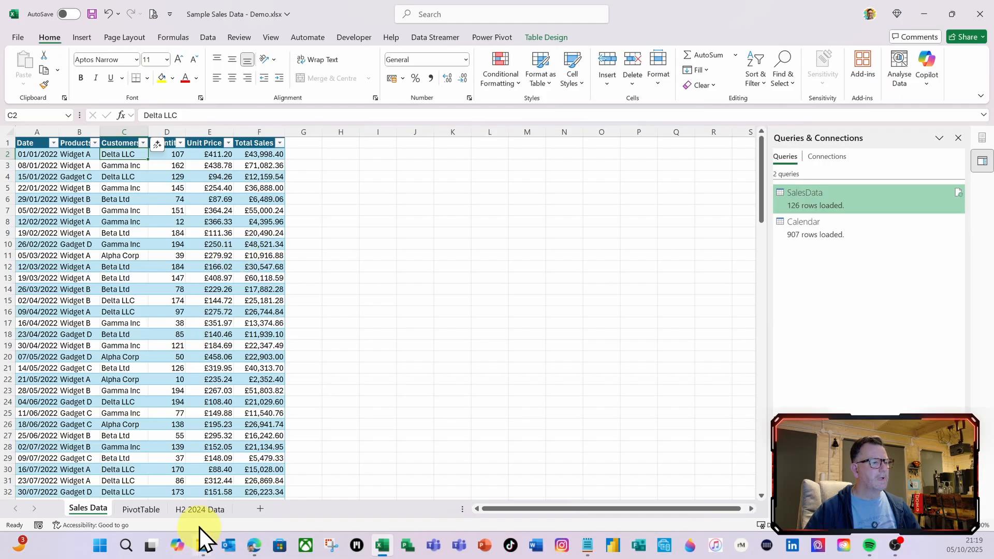
left_click(202, 509)
left_click(102, 246)
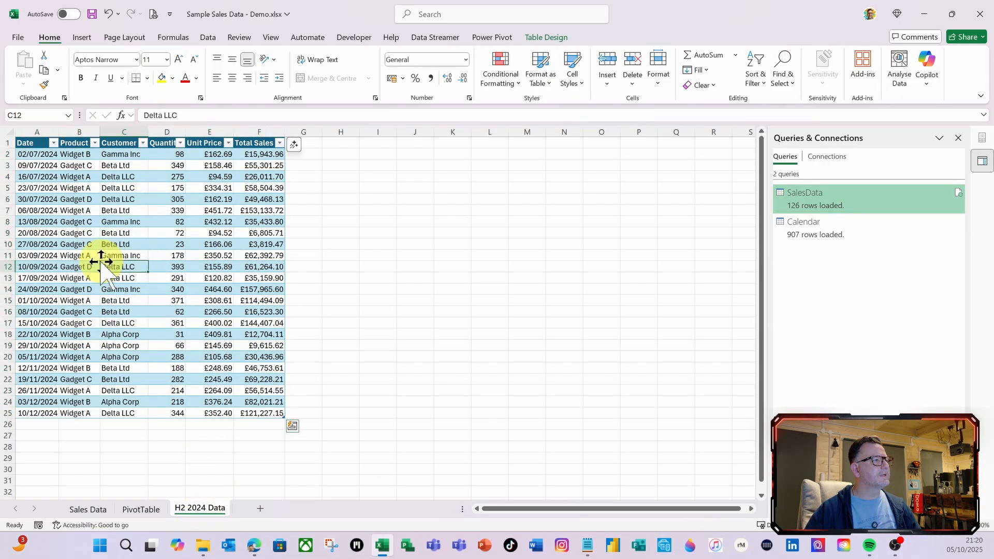
left_click(36, 156)
left_click_drag(36, 155, 250, 415)
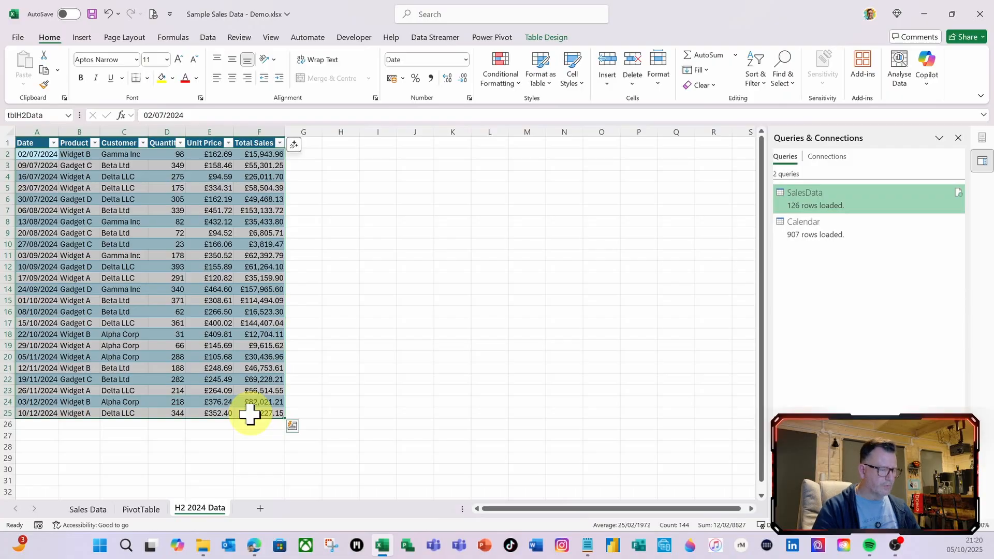
key("ctrl+c")
left_click(93, 509)
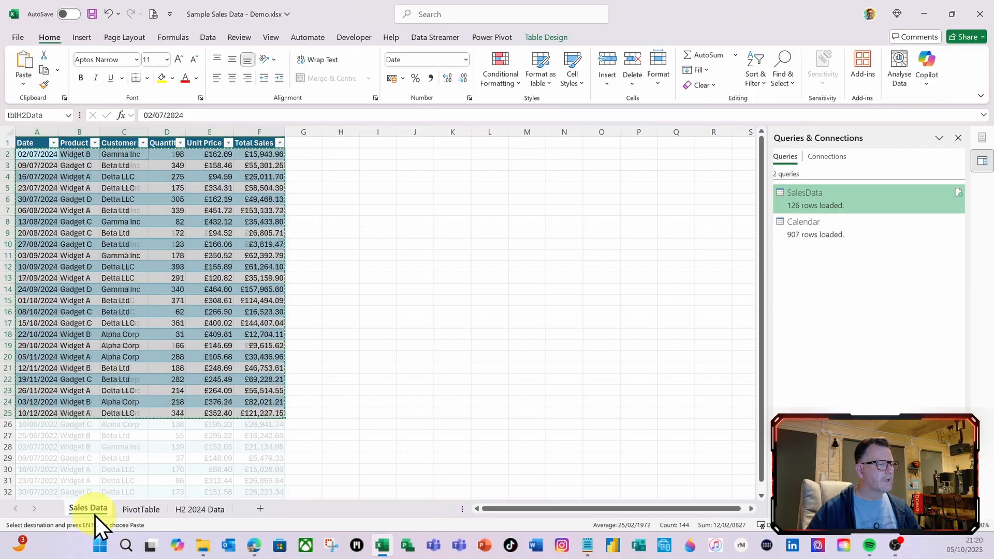
scroll(127, 444, "down", 15)
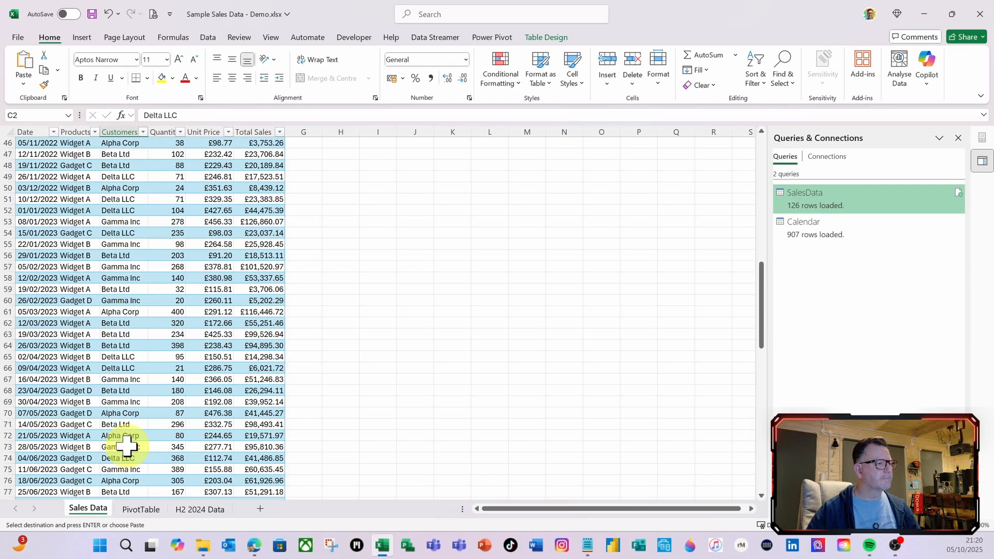
scroll(127, 444, "down", 14)
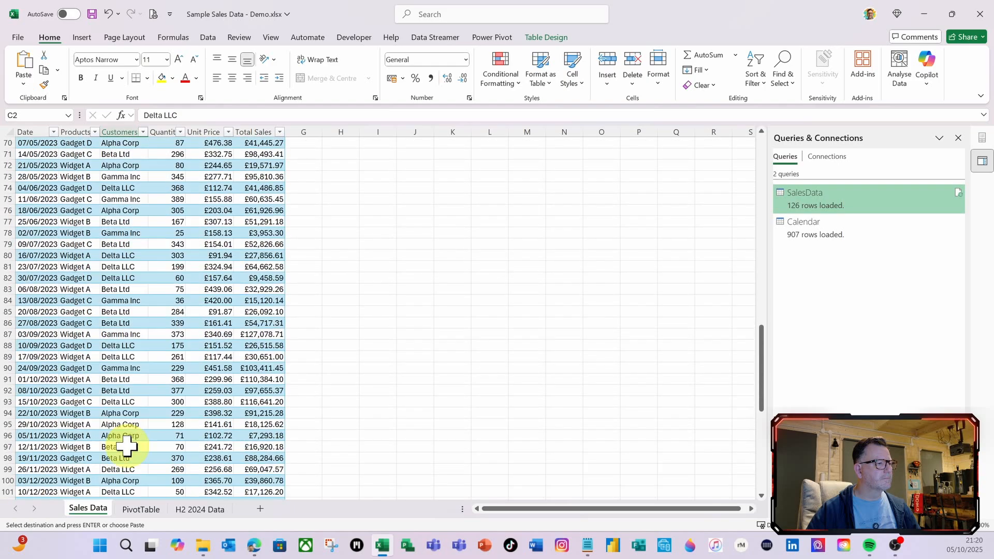
- Copy the Date through Unit Price rows from the H2 2024 Data sheet and paste them below the Sales Data table at A128
left_click(200, 509)
left_click(29, 154)
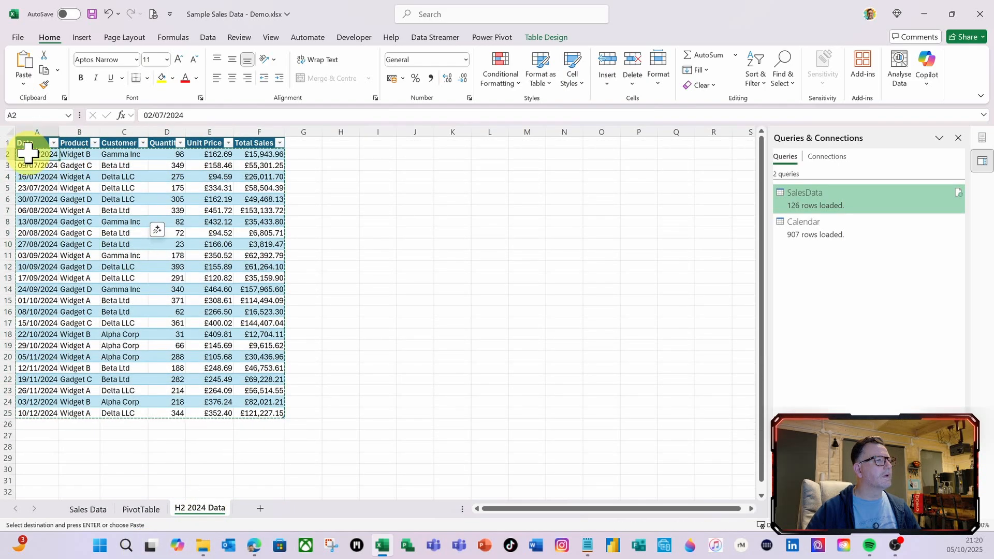
left_click_drag(28, 154, 192, 409)
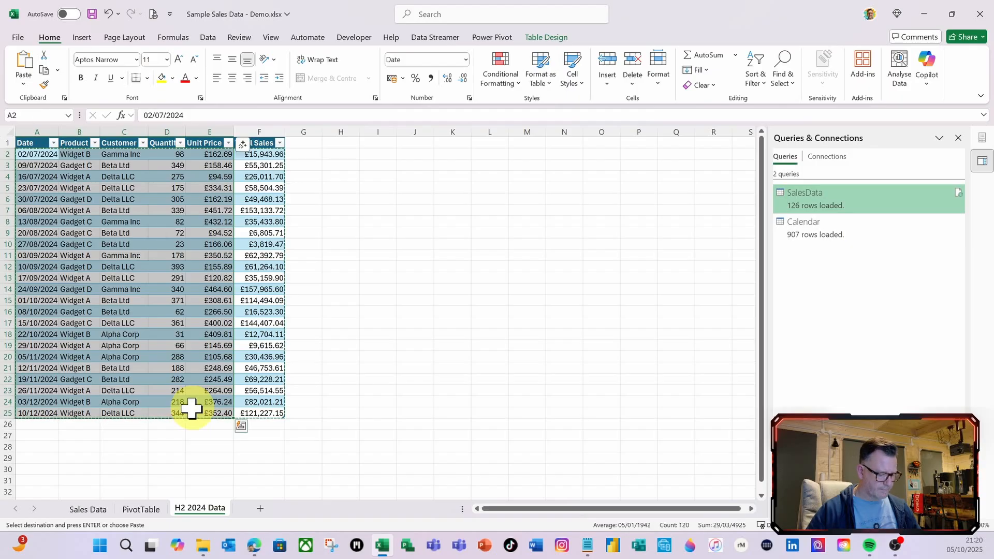
left_click(88, 510)
scroll(84, 352, "down", 20)
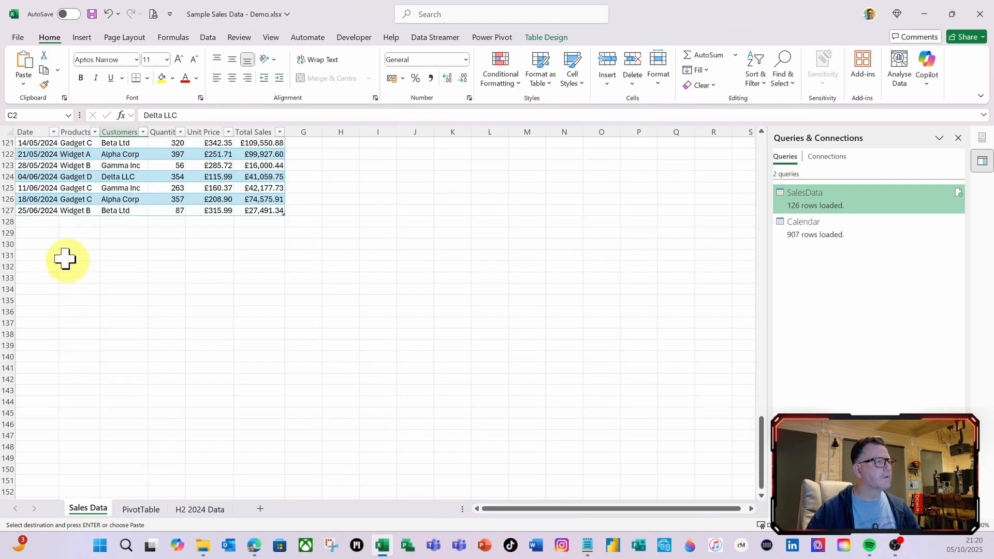
left_click(32, 221)
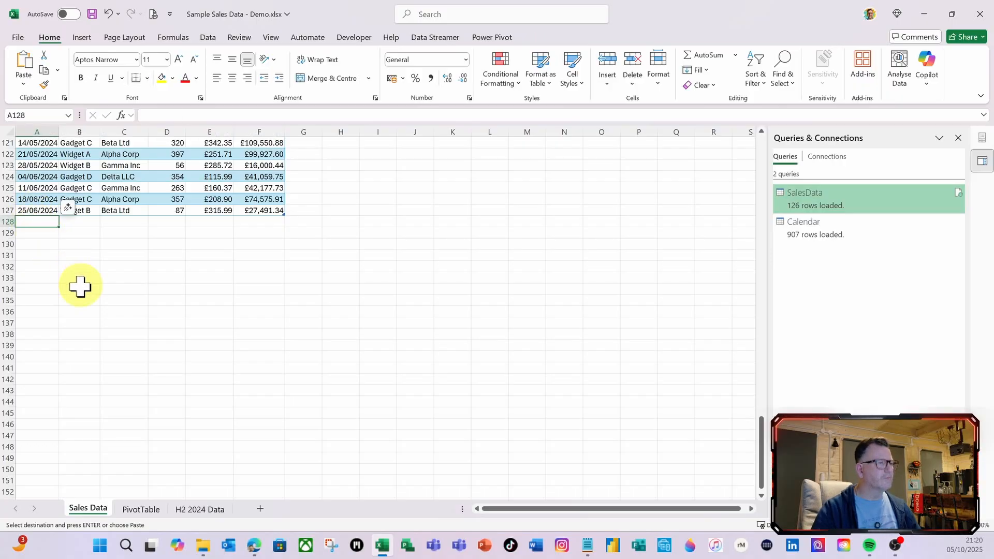
key("ctrl+v")
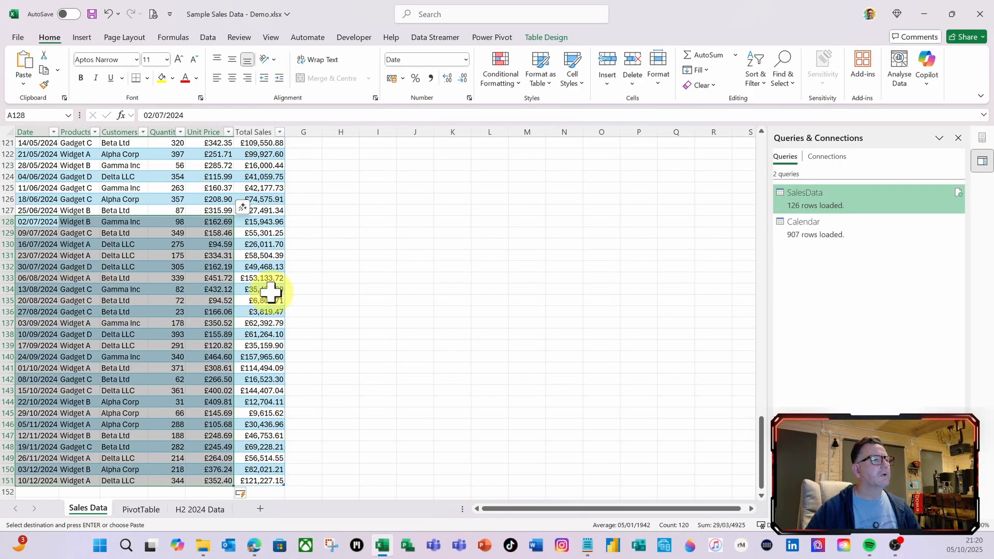
left_click(191, 300)
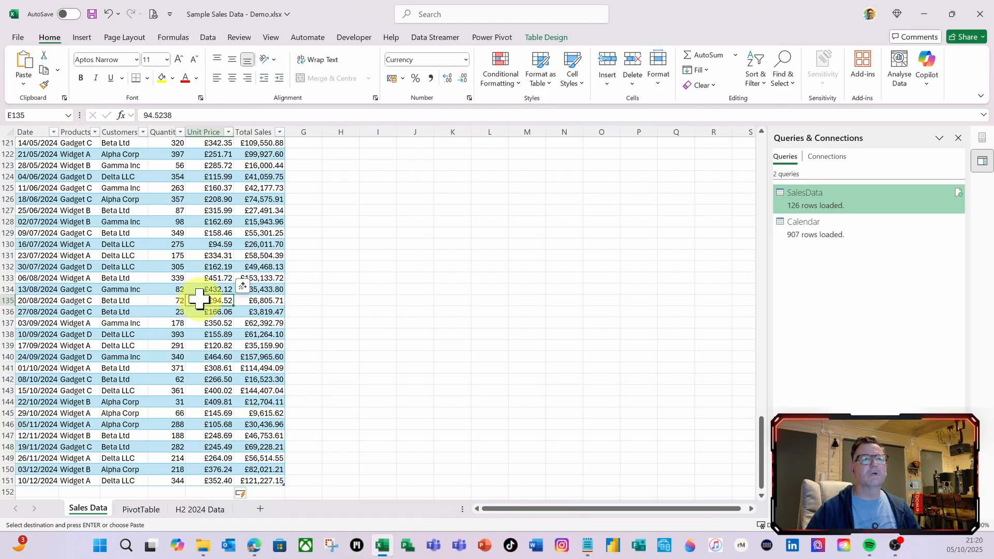
- Rename the Unit Price header in E1 of the Sales Data table as "Sales Price"
mouse_move(892, 209)
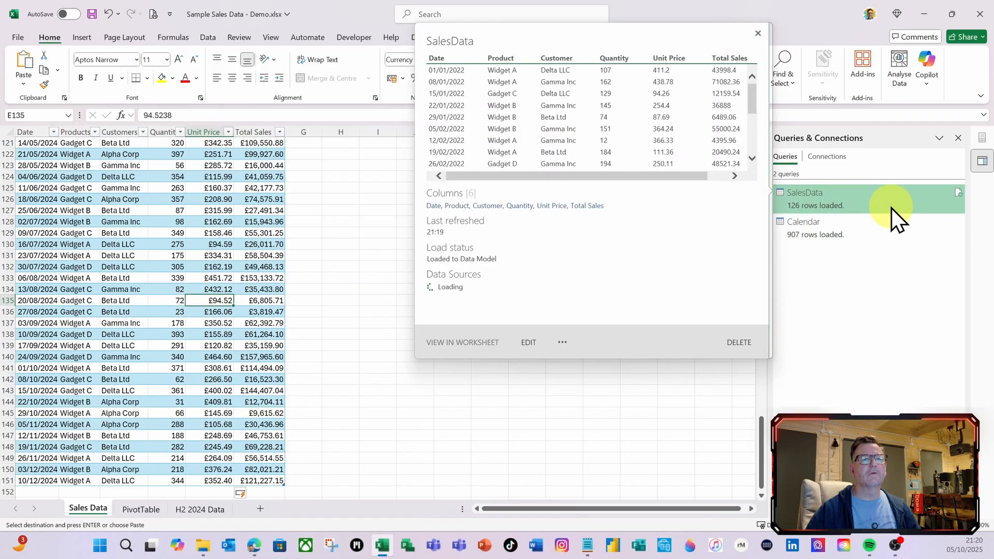
left_click(174, 199)
left_click(209, 40)
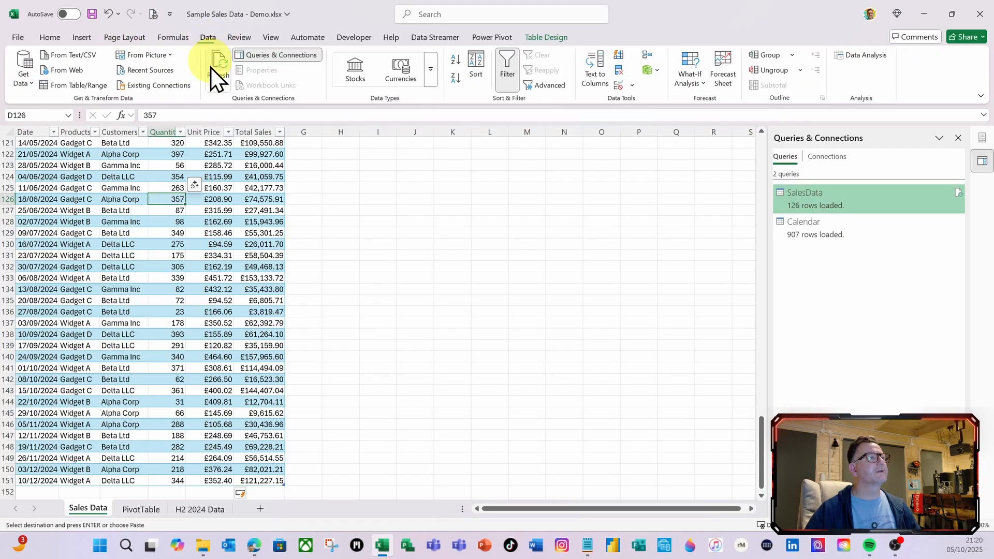
scroll(145, 238, "up", 11)
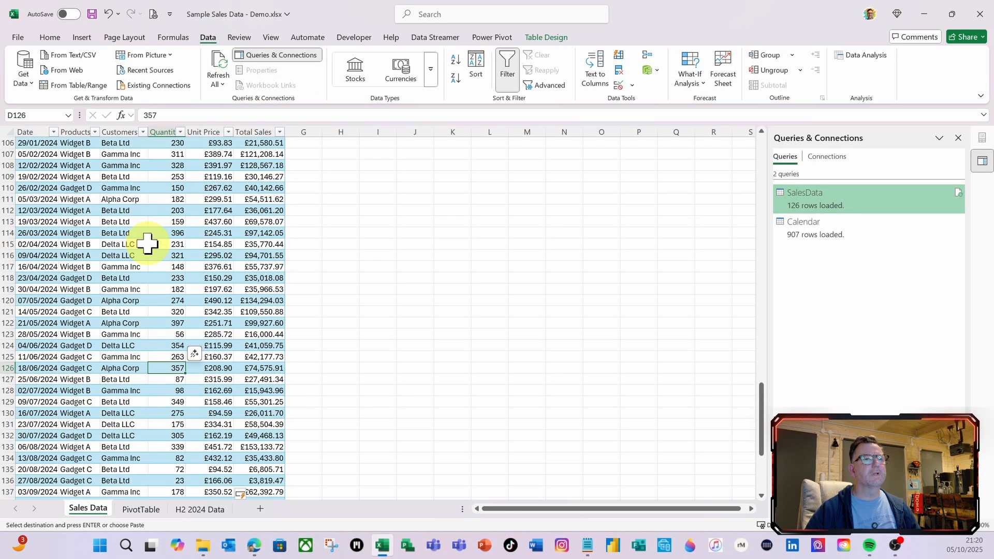
scroll(147, 248, "up", 20)
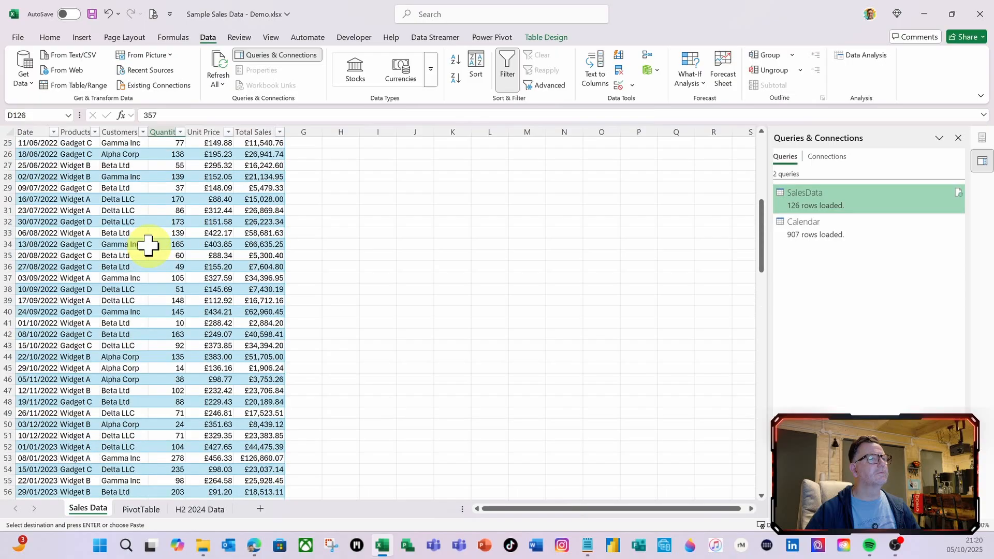
scroll(149, 239, "up", 2)
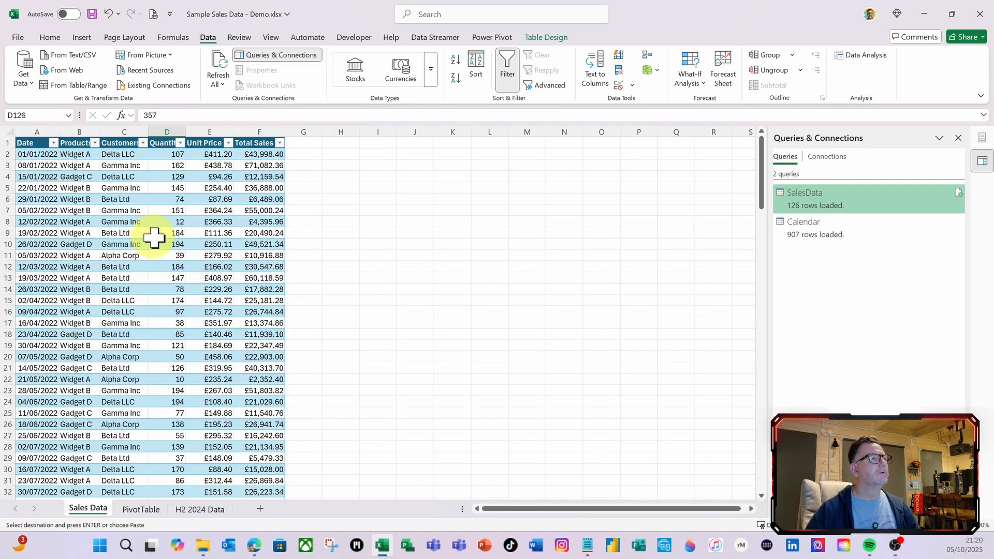
left_click(197, 145)
left_click_drag(190, 115, 143, 115)
type("Sal")
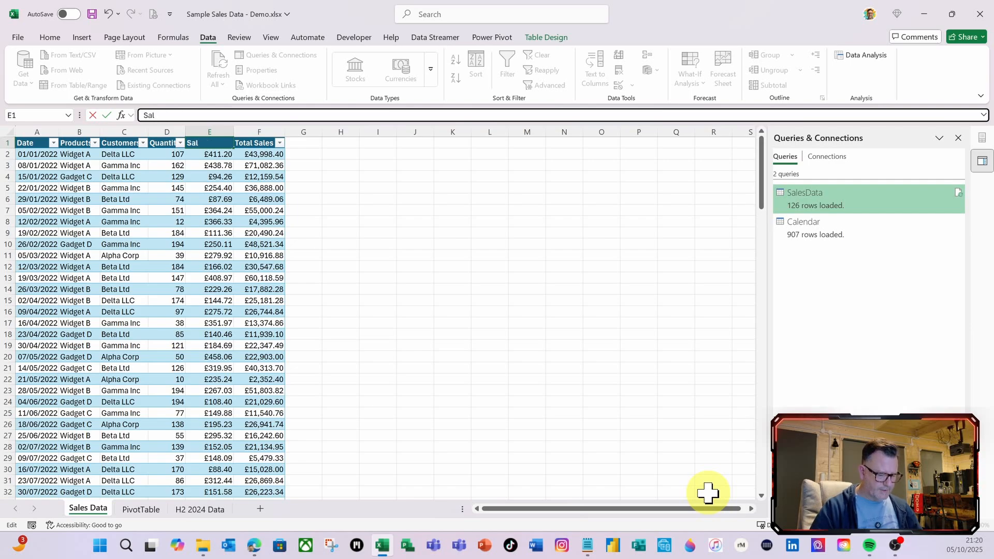
type("es")
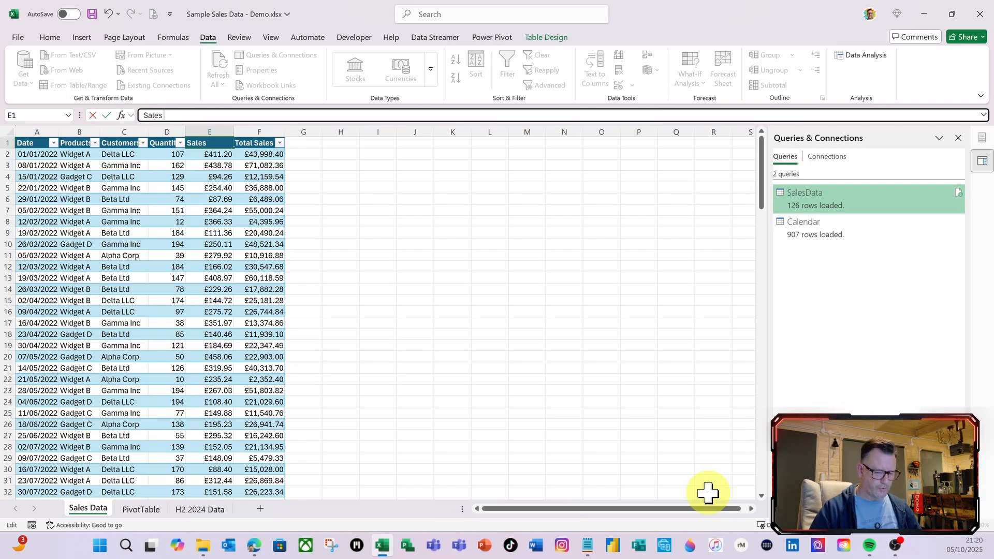
type(" Price")
key("Return")
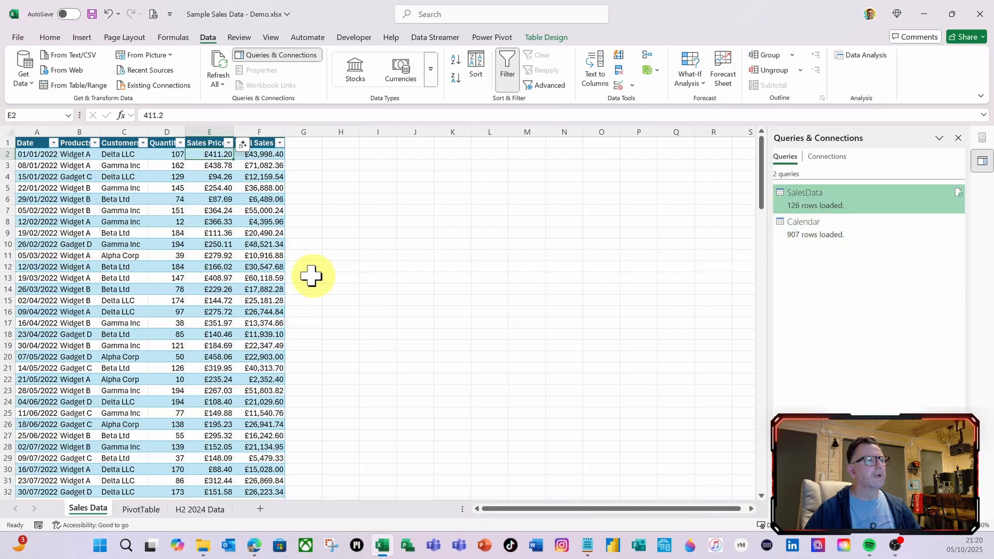
- Refresh all queries in the workbook to load the appended rows and the renamed header
mouse_move(814, 196)
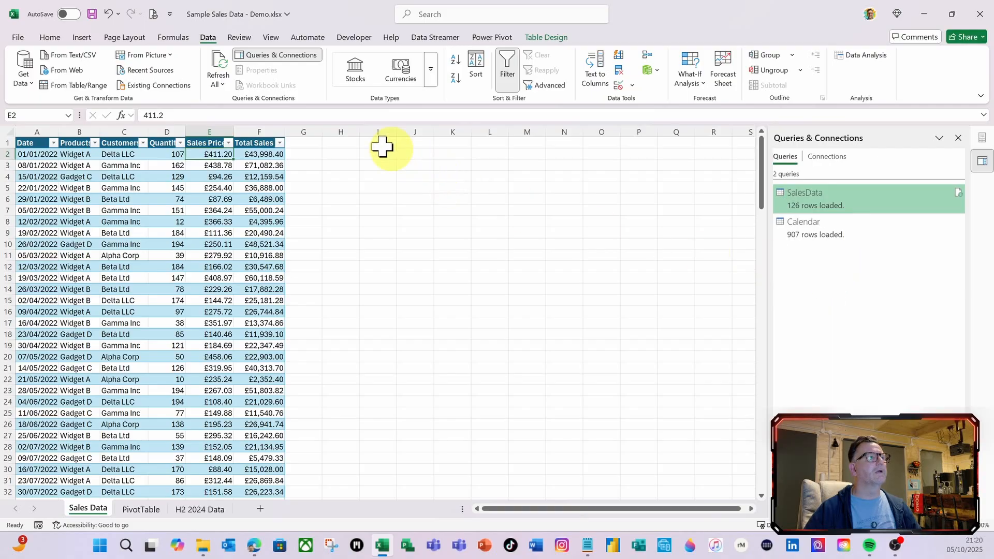
left_click(219, 67)
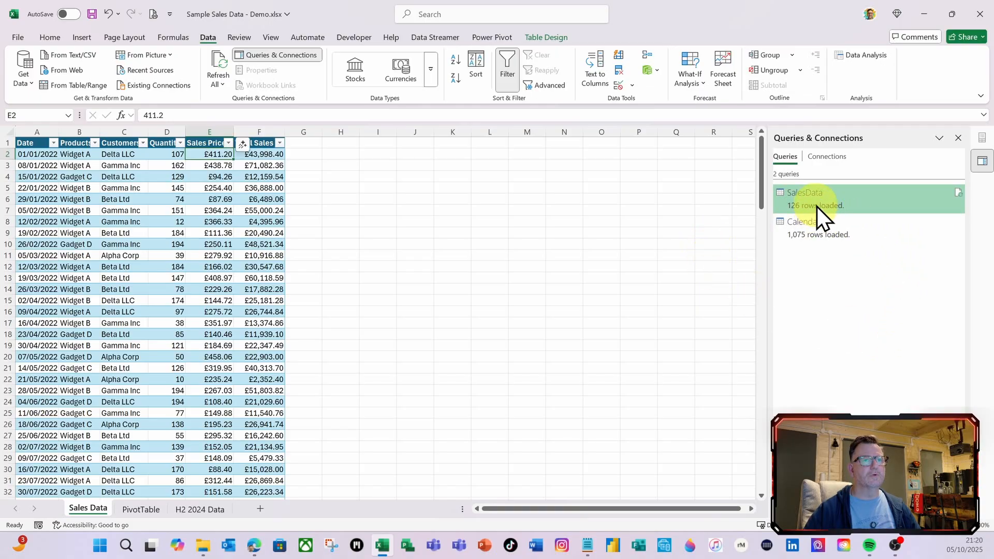
- Open the SalesData query for editing
mouse_move(822, 217)
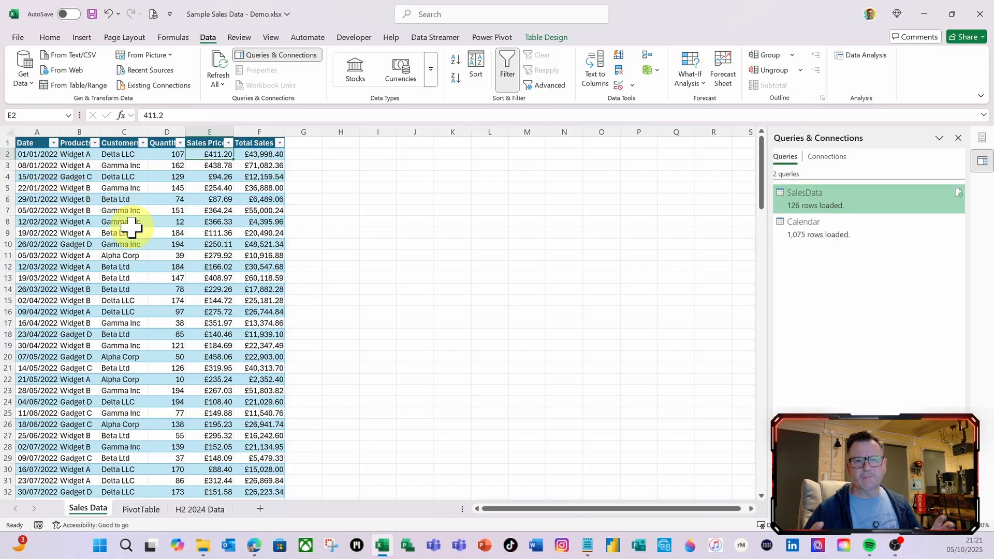
right_click(811, 206)
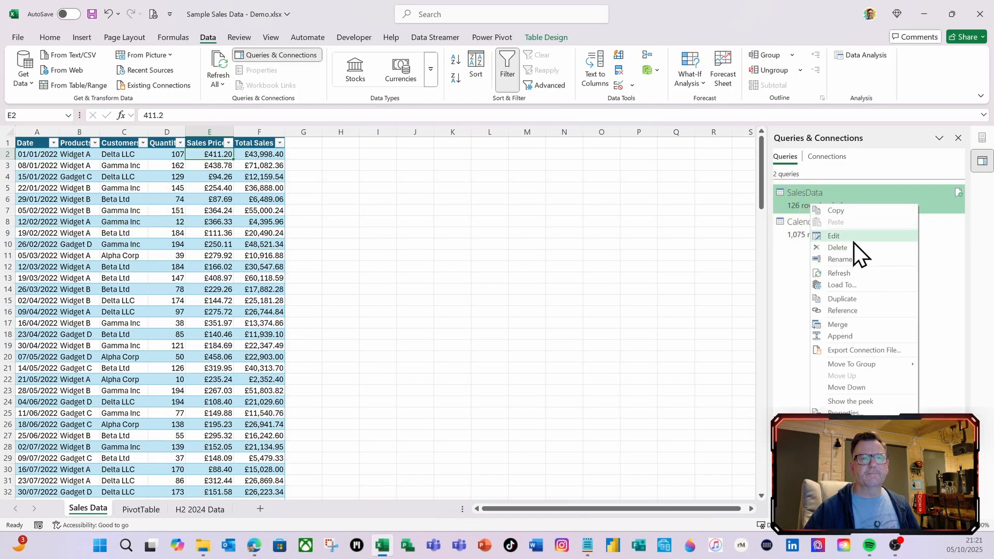